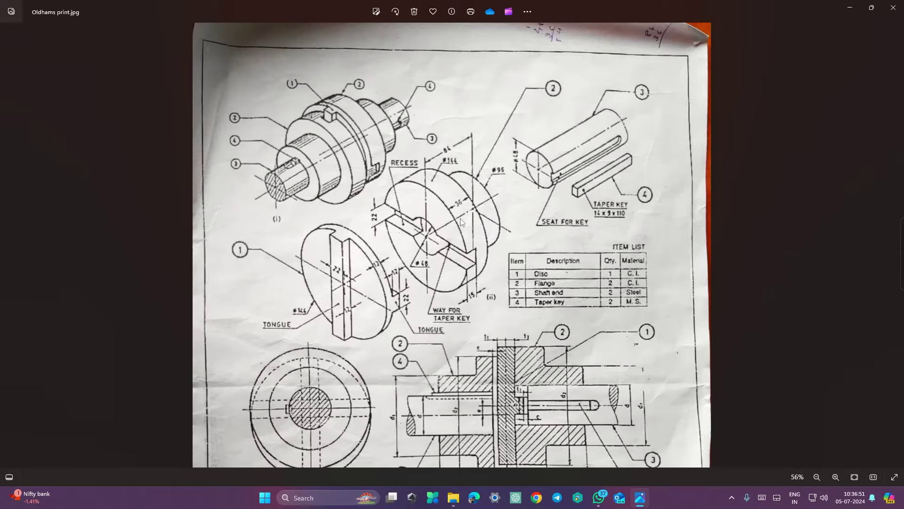
Step: Switch to Autodesk Inventor and create a new part from the metric Standard (mm).ipt template
{"action": "key", "text": "ctrl+super+Right"}
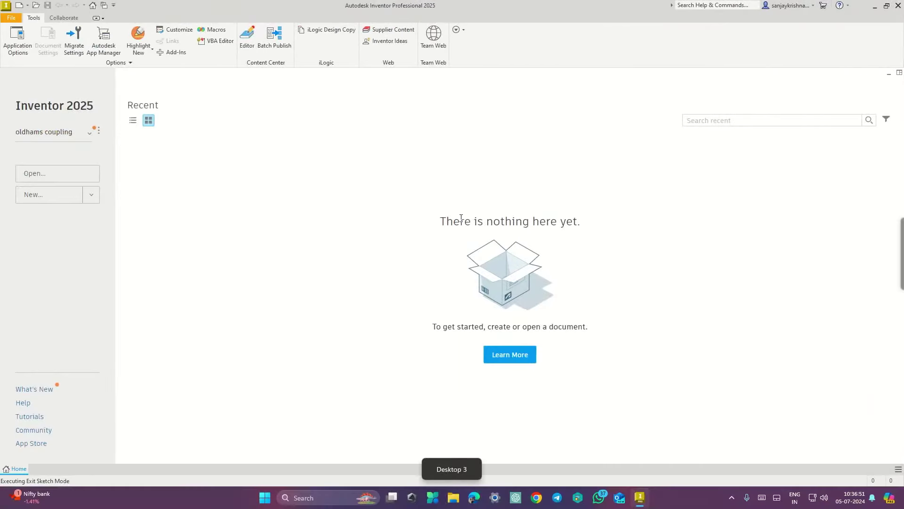
{"action": "left_click", "coordinate": [56, 201]}
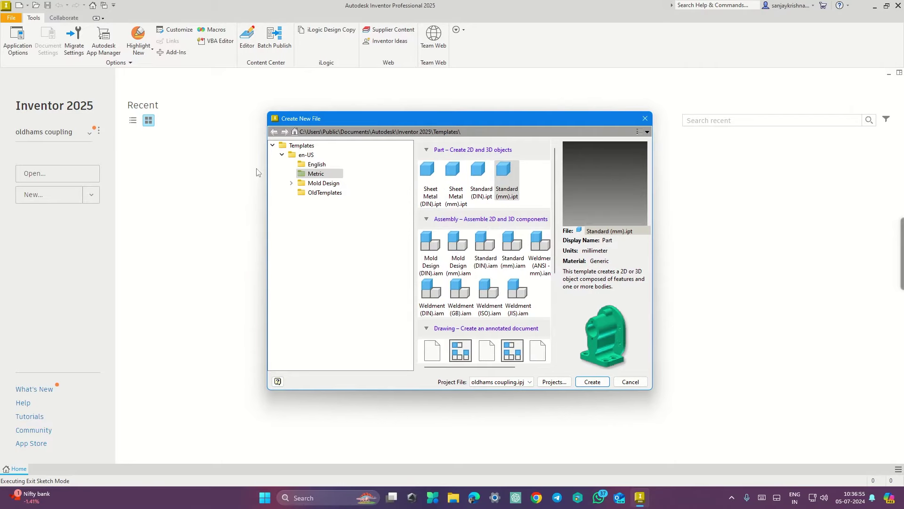
{"action": "left_click", "coordinate": [504, 179]}
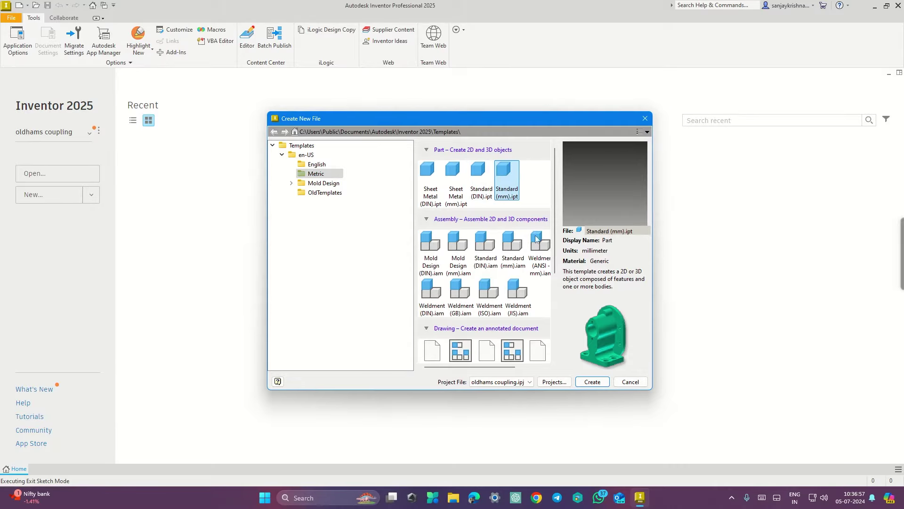
{"action": "left_click", "coordinate": [595, 382]}
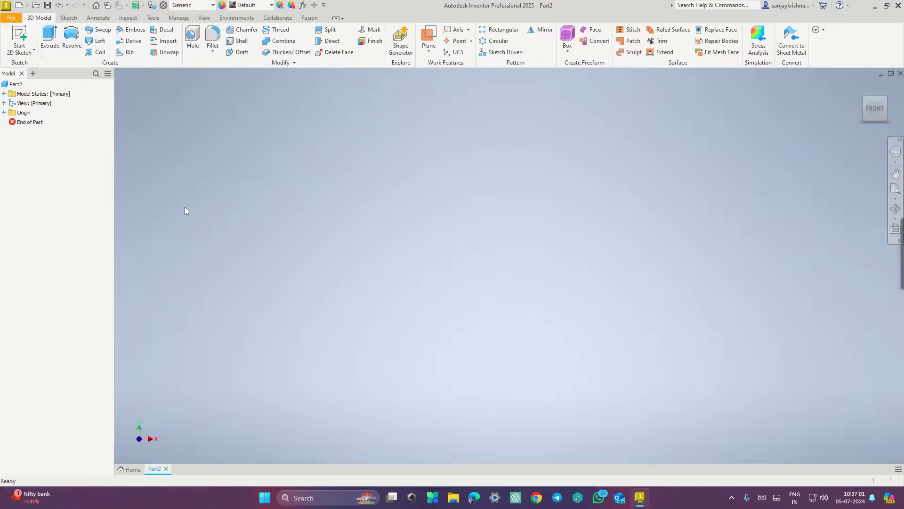
Step: Sketch a 144 mm diameter circle centred on the origin on the YZ plane and finish the sketch
{"action": "left_click", "coordinate": [19, 38]}
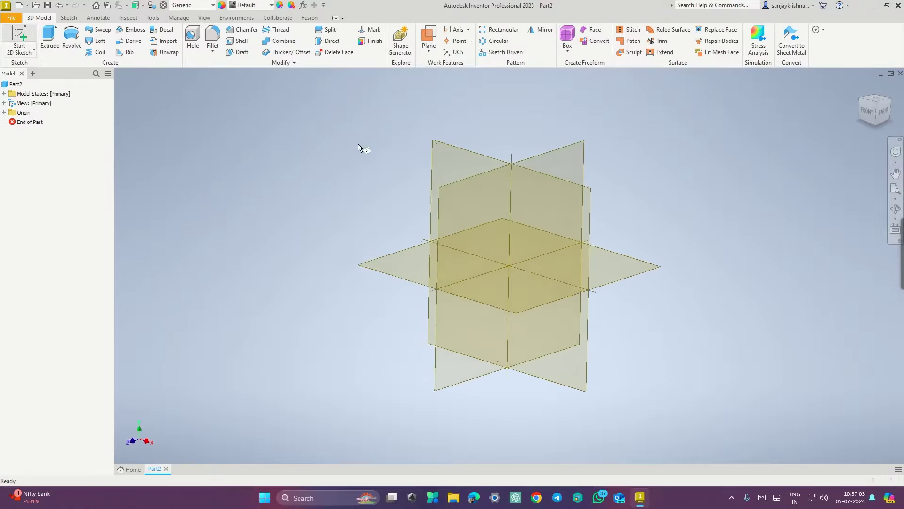
{"action": "left_click", "coordinate": [436, 203]}
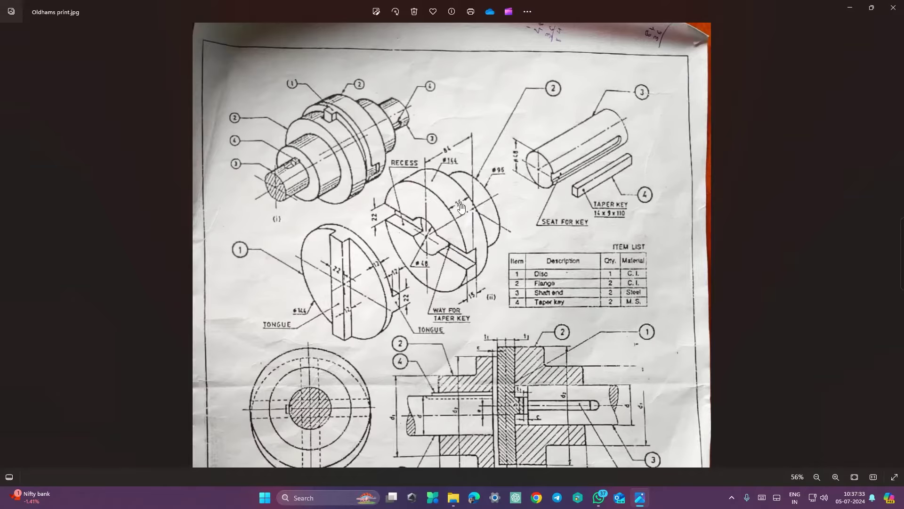
{"action": "key", "text": "ctrl+super+Left"}
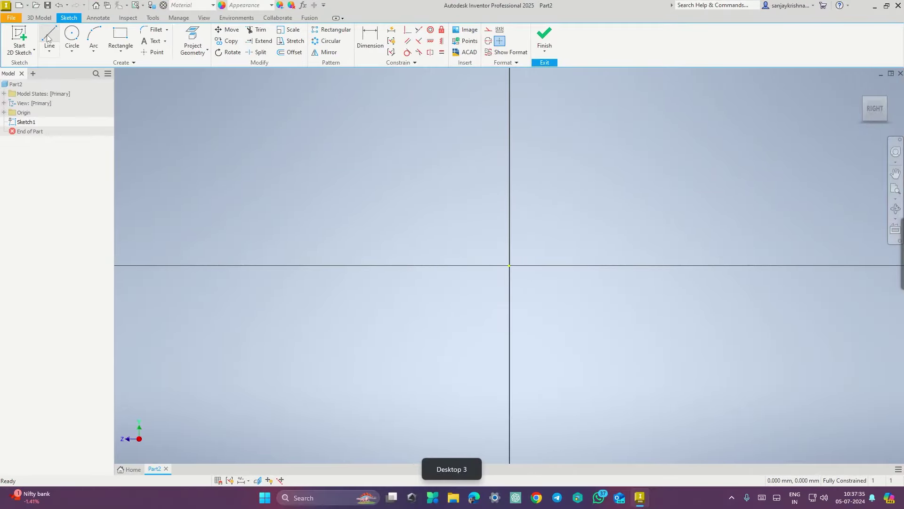
{"action": "left_click", "coordinate": [71, 36]}
{"action": "left_click", "coordinate": [509, 266]}
{"action": "type", "text": "100"}
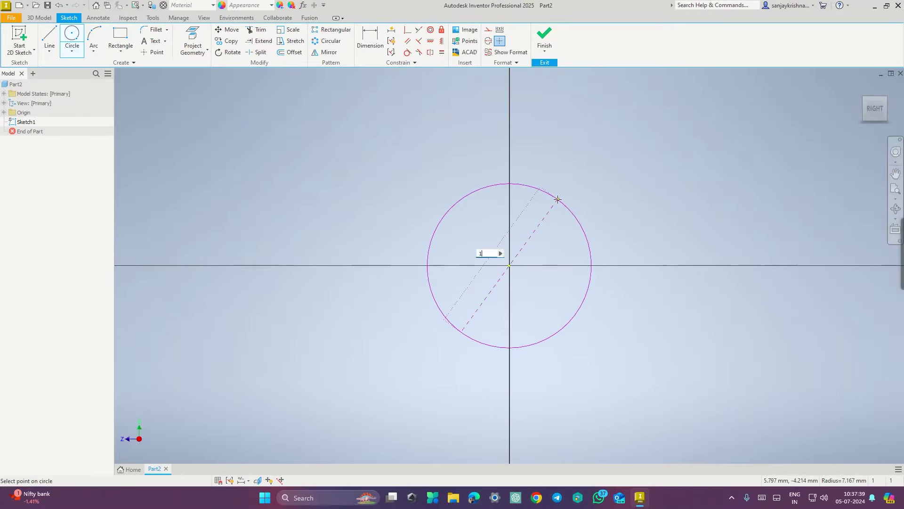
{"action": "key", "text": "Return"}
{"action": "scroll", "coordinate": [558, 198], "scroll_direction": "down", "scroll_amount": 10}
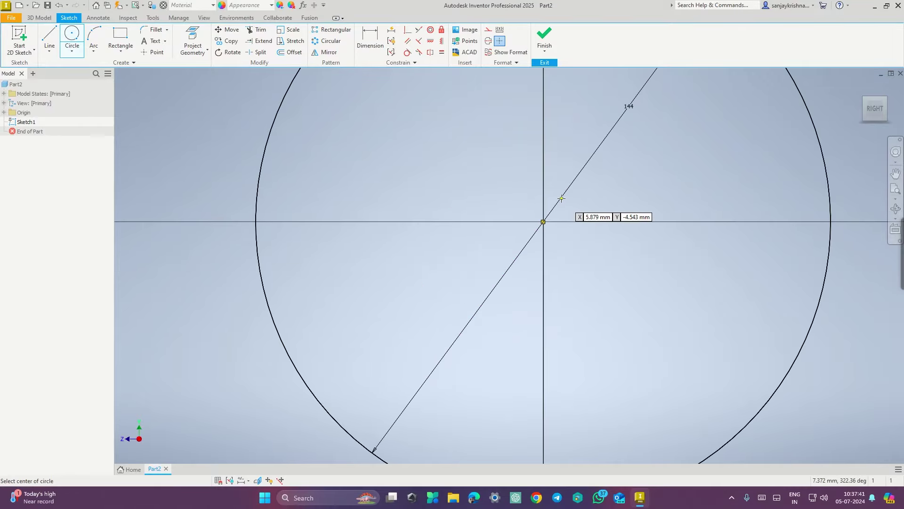
{"action": "left_click", "coordinate": [544, 38]}
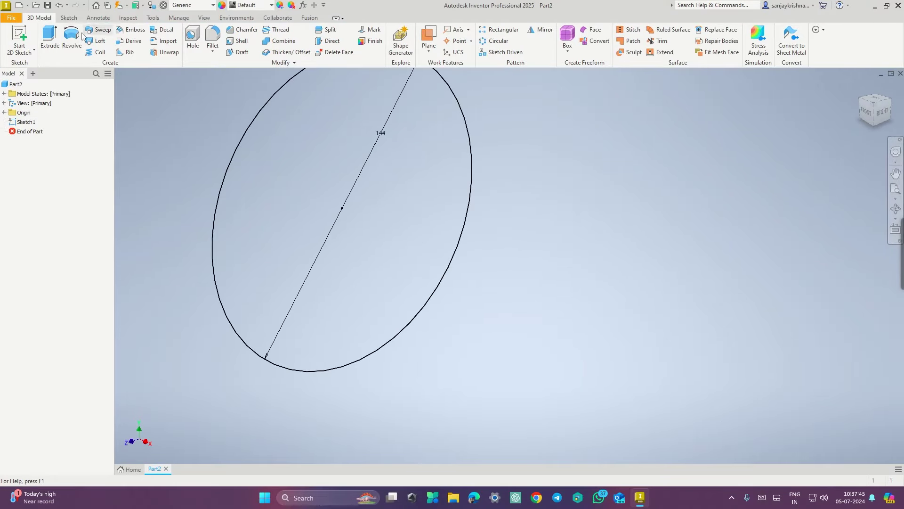
Step: Extrude the 144 mm circle 36 mm as a new solid to form the flange disc
{"action": "left_click", "coordinate": [50, 39]}
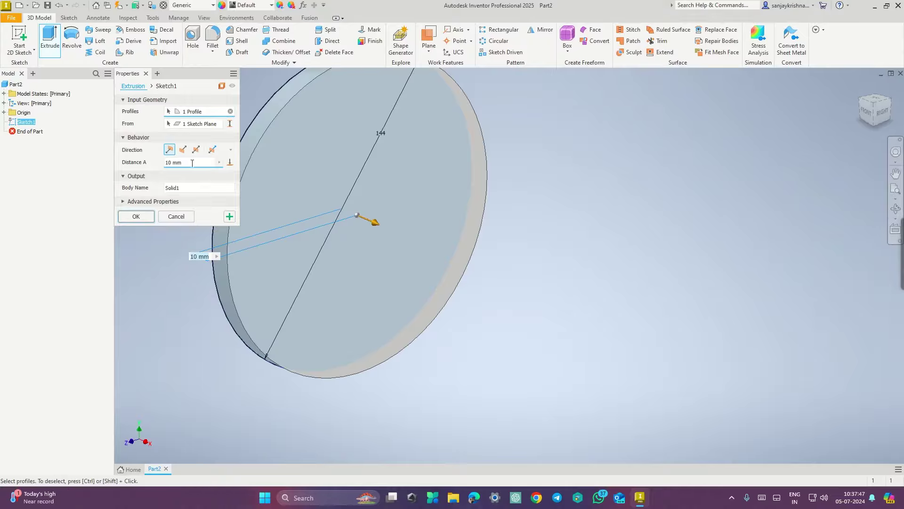
{"action": "type", "text": "36"}
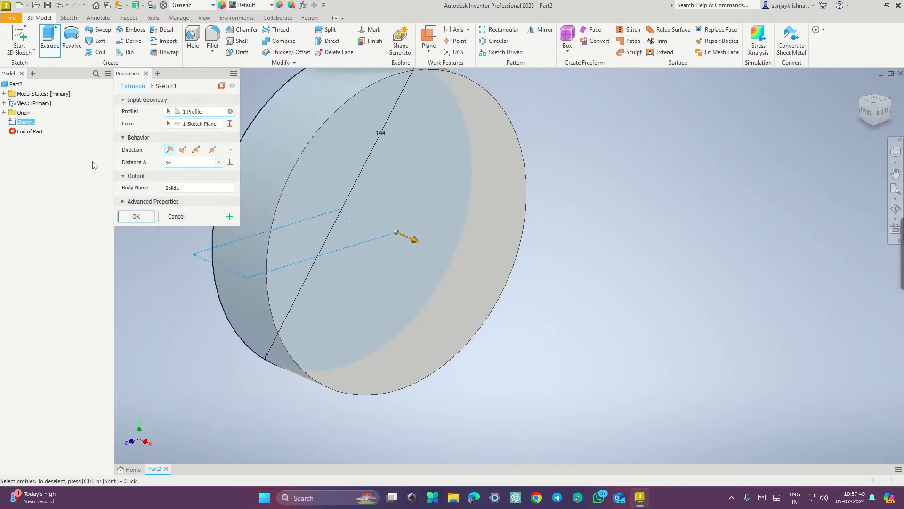
{"action": "key", "text": "Return"}
Step: Check the hub diameter in the reference print, then sketch a concentric 96 mm diameter circle on the disc's front face
{"action": "key", "text": "ctrl+super+Right"}
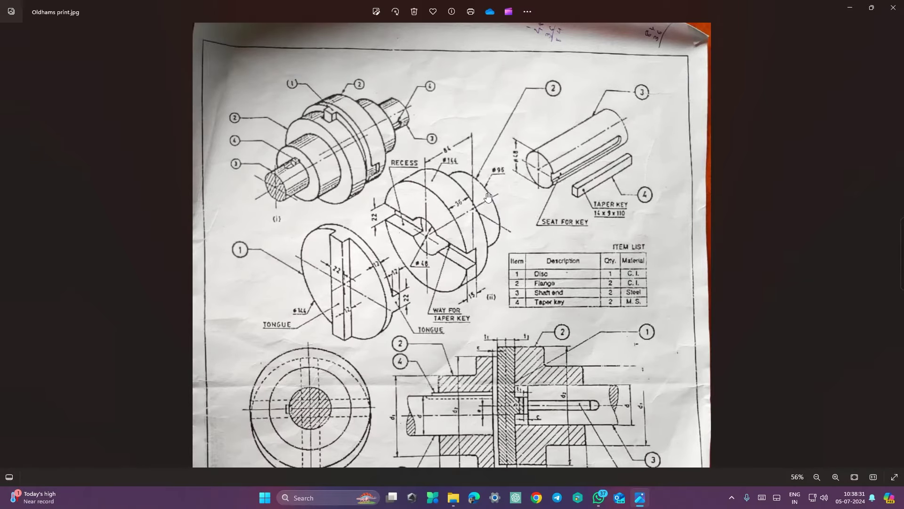
{"action": "key", "text": "ctrl+super+Left"}
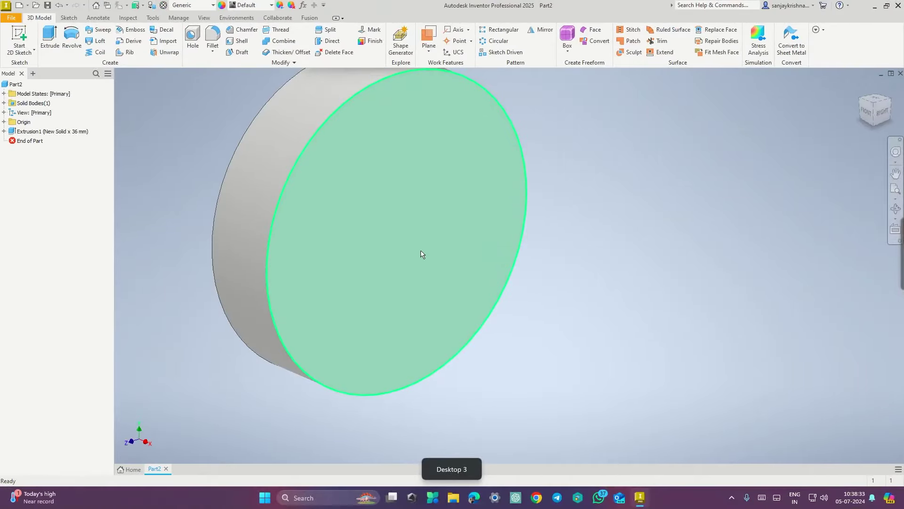
{"action": "right_click", "coordinate": [423, 256]}
{"action": "left_click", "coordinate": [423, 274]}
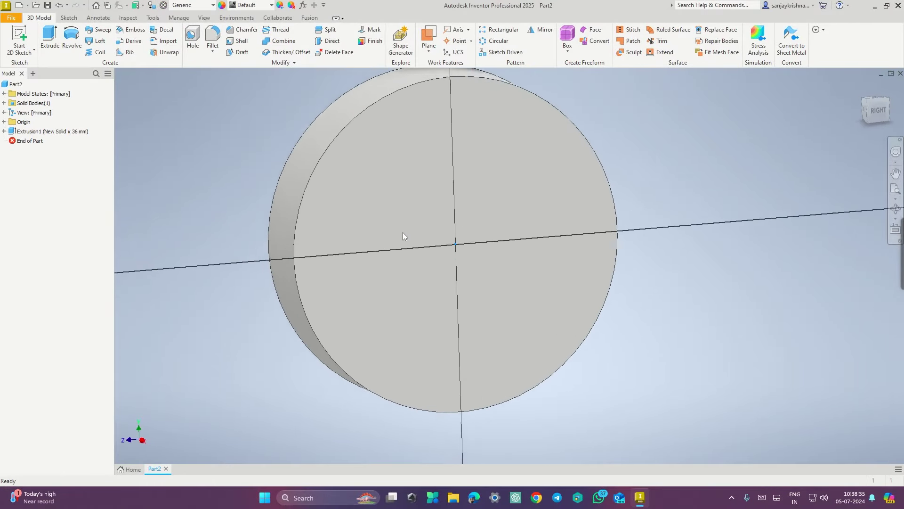
{"action": "left_click", "coordinate": [78, 43]}
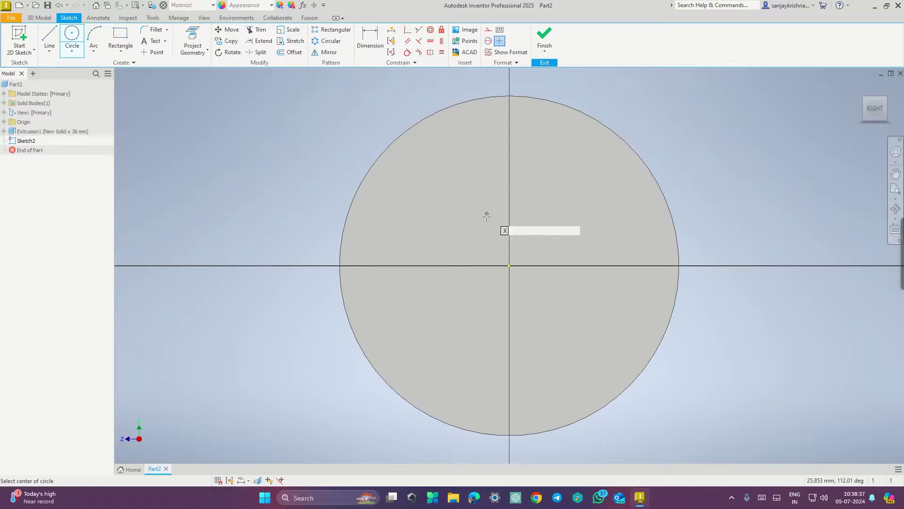
{"action": "left_click", "coordinate": [509, 265]}
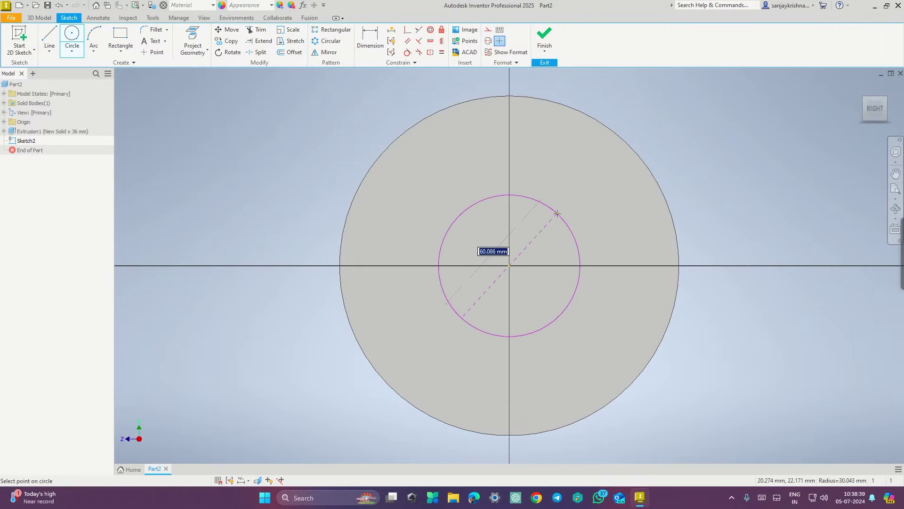
{"action": "type", "text": "96"}
{"action": "key", "text": "Return"}
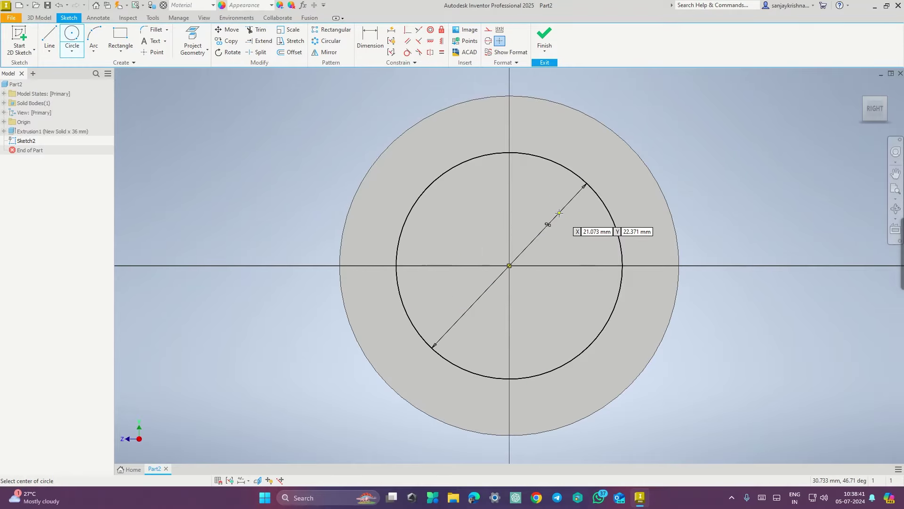
{"action": "left_click", "coordinate": [543, 33]}
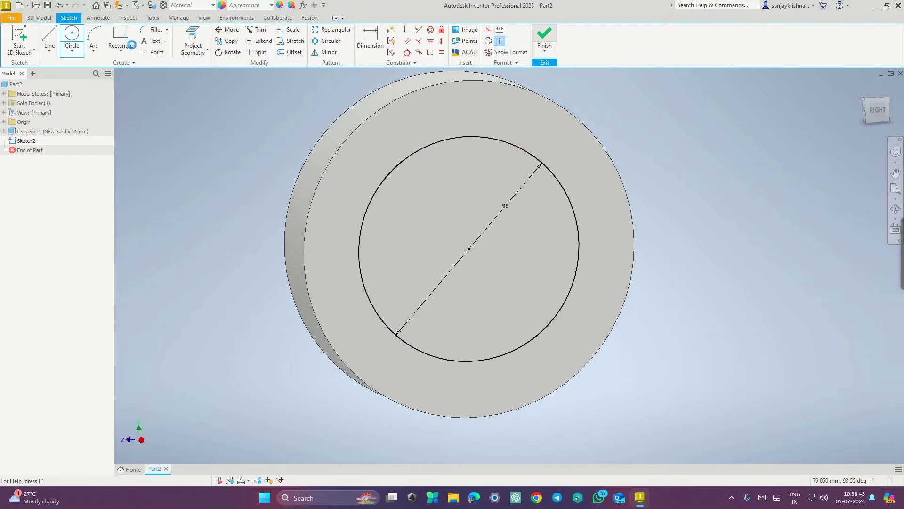
Step: Extrude the 96 mm circle outward by 84-36 mm, joined to the disc, to form the hub
{"action": "left_click", "coordinate": [49, 38]}
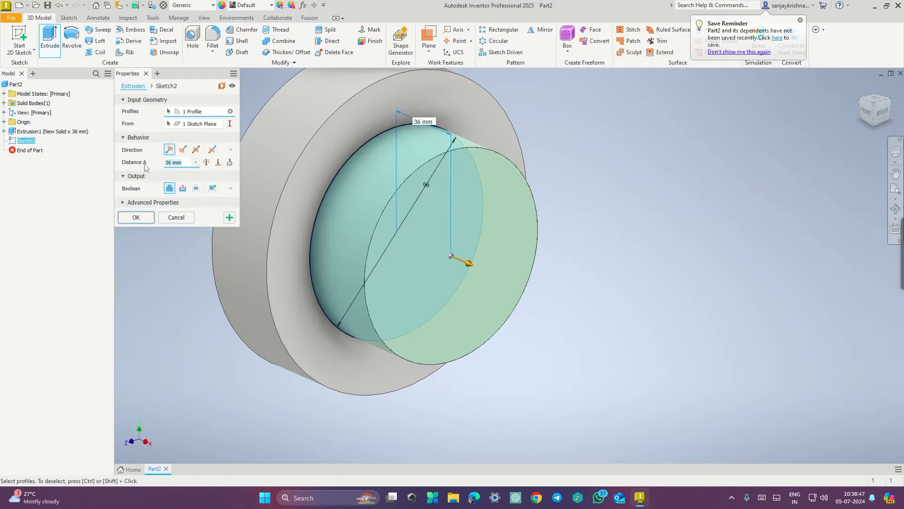
{"action": "type", "text": "84-36"}
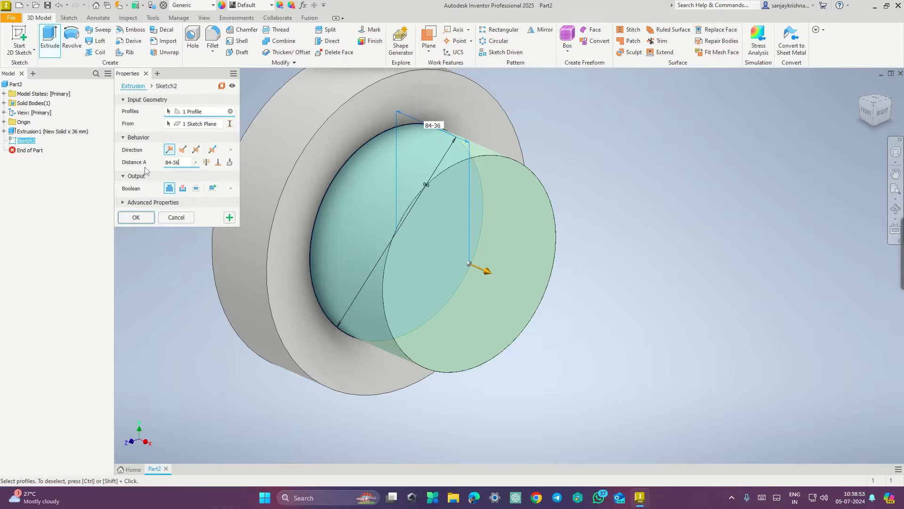
{"action": "left_click", "coordinate": [138, 218]}
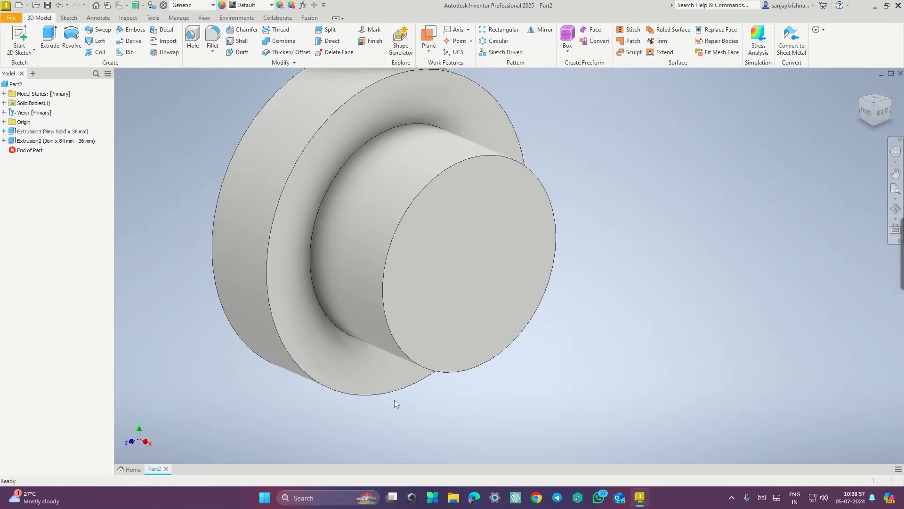
Step: Check the bore size in the reference print and sketch a concentric 48 mm diameter circle on the hub's end face
{"action": "key", "text": "ctrl+super+Right"}
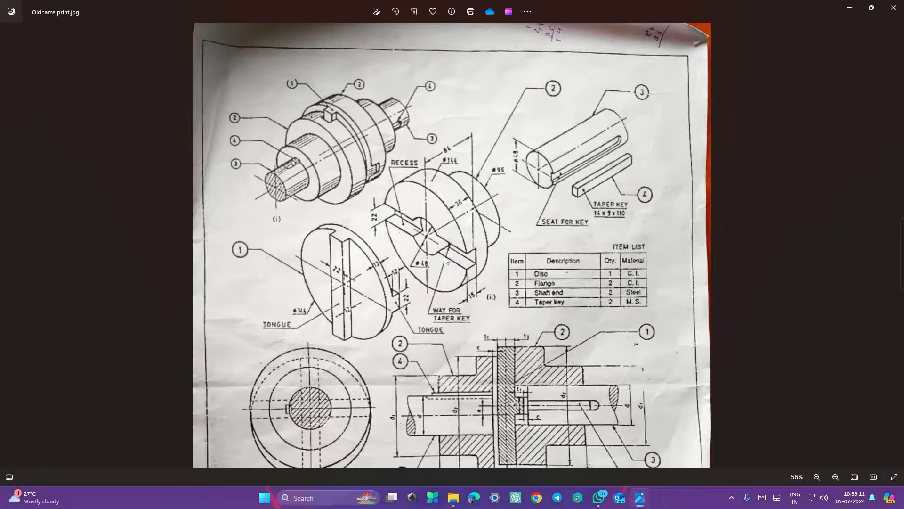
{"action": "key", "text": "ctrl+super+Right"}
{"action": "right_click", "coordinate": [459, 265]}
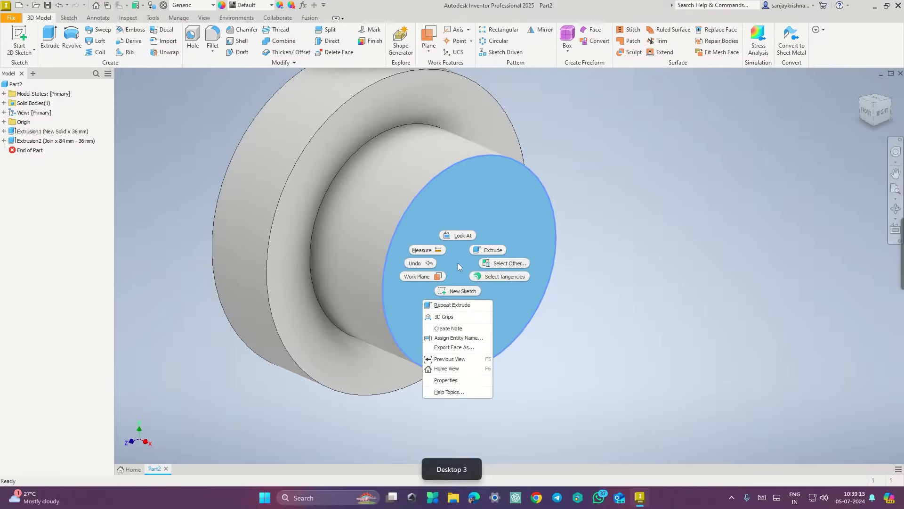
{"action": "left_click", "coordinate": [460, 286]}
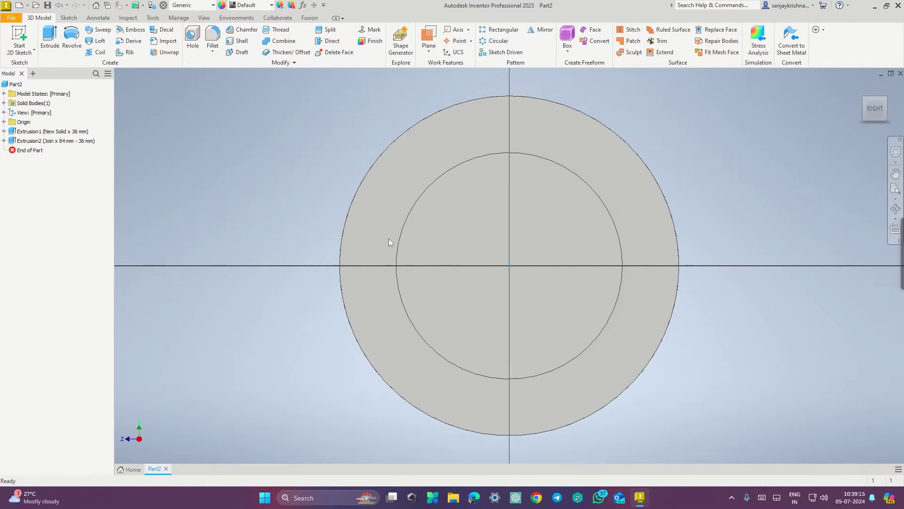
{"action": "left_click", "coordinate": [72, 40]}
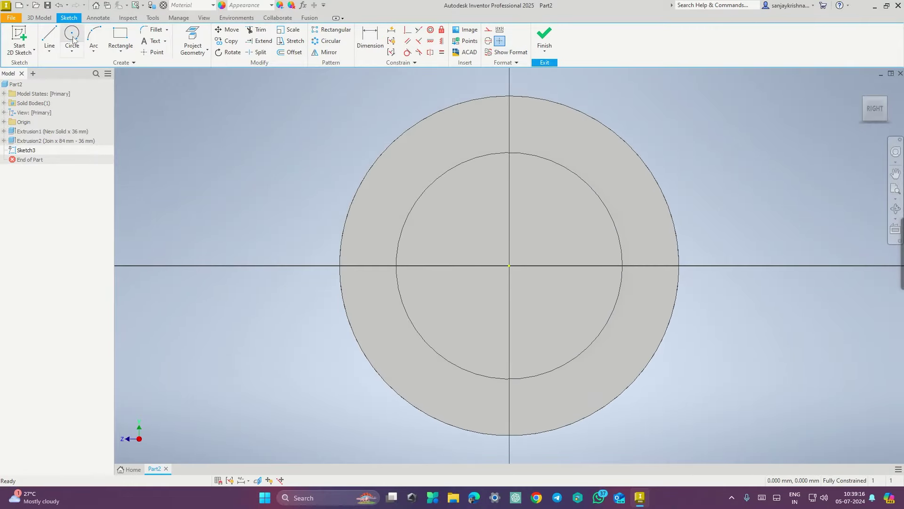
{"action": "left_click", "coordinate": [509, 266]}
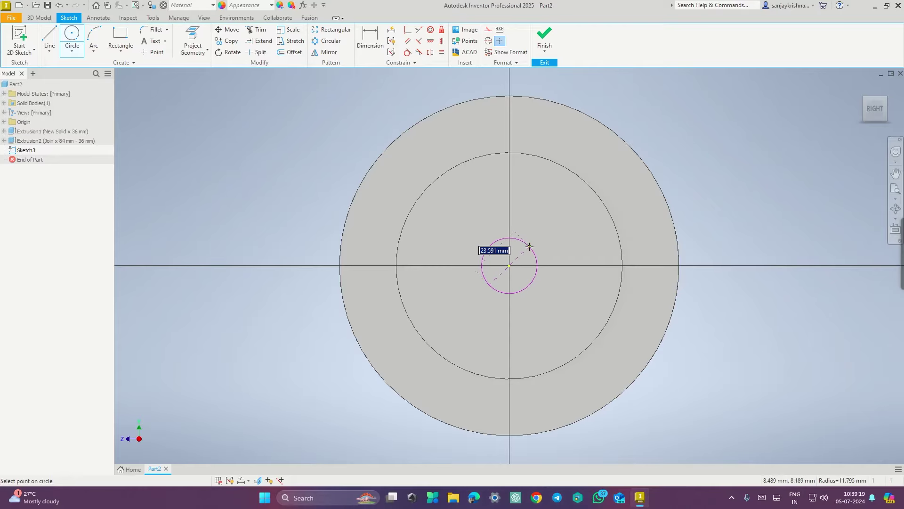
{"action": "type", "text": "48"}
{"action": "key", "text": "Return"}
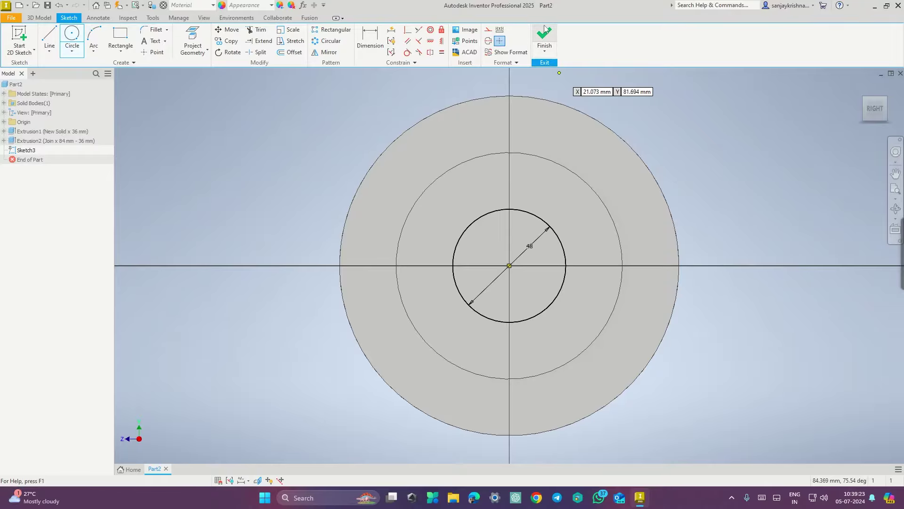
{"action": "left_click", "coordinate": [544, 33]}
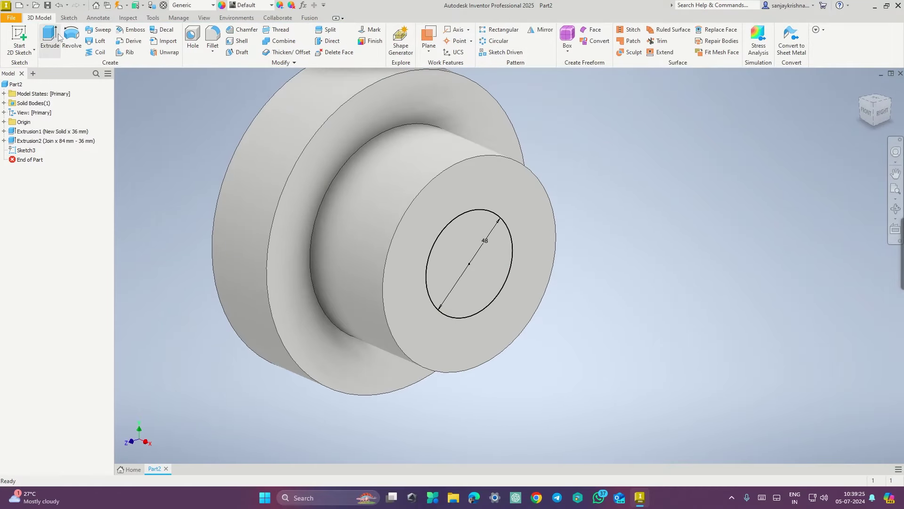
Step: Cut the 48 mm circle through the whole flange with a Through All extrusion to make the bore
{"action": "left_click", "coordinate": [58, 38]}
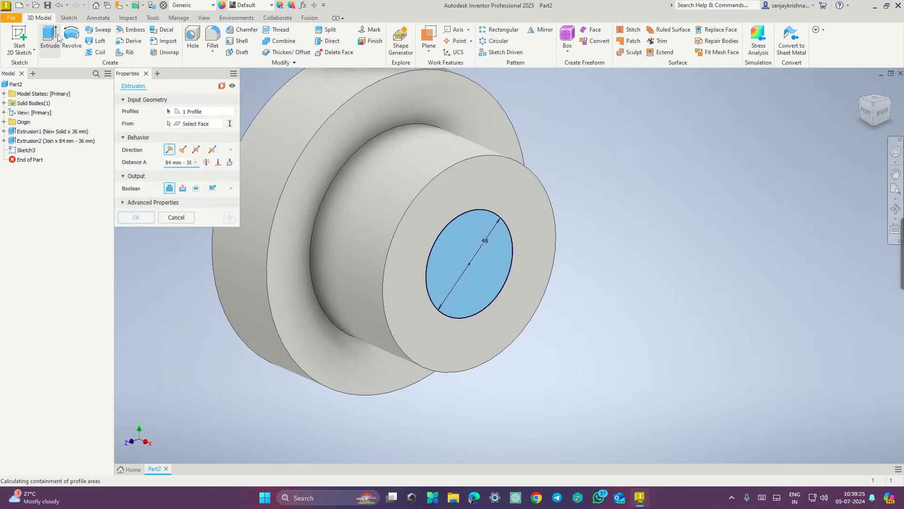
{"action": "left_click", "coordinate": [183, 189]}
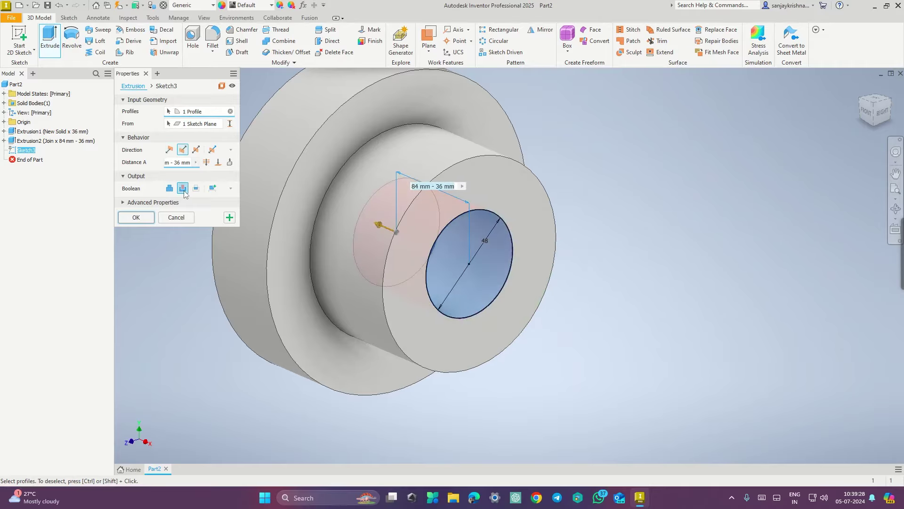
{"action": "left_click", "coordinate": [206, 164]}
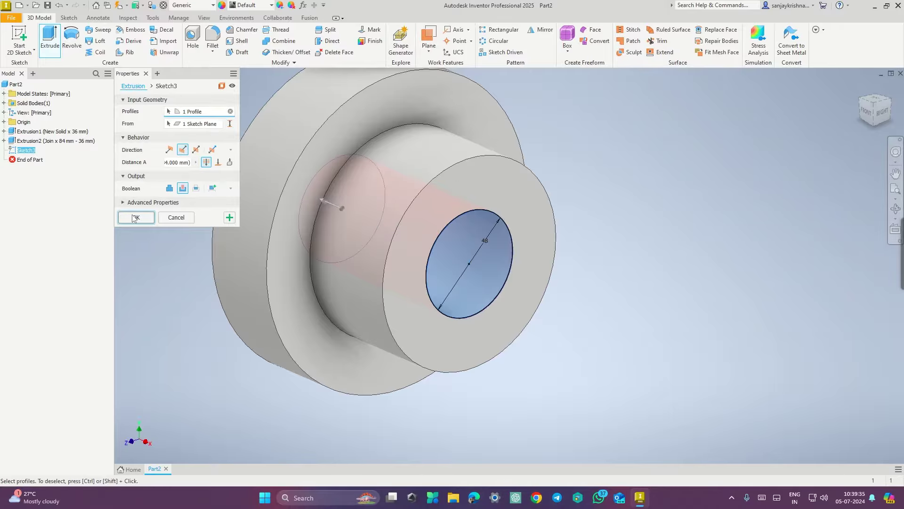
{"action": "left_click", "coordinate": [135, 217]}
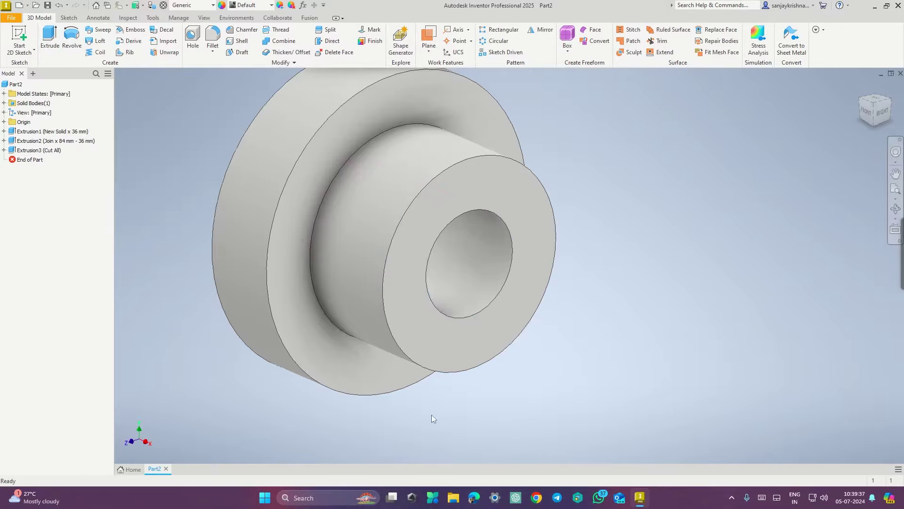
Step: Check the recess in the reference print, then sketch a 22 mm high, about 192 mm long rectangle centred on the disc's outer face
{"action": "middle_click_drag", "start_coordinate": [431, 415], "coordinate": [512, 369], "text": "shift"}
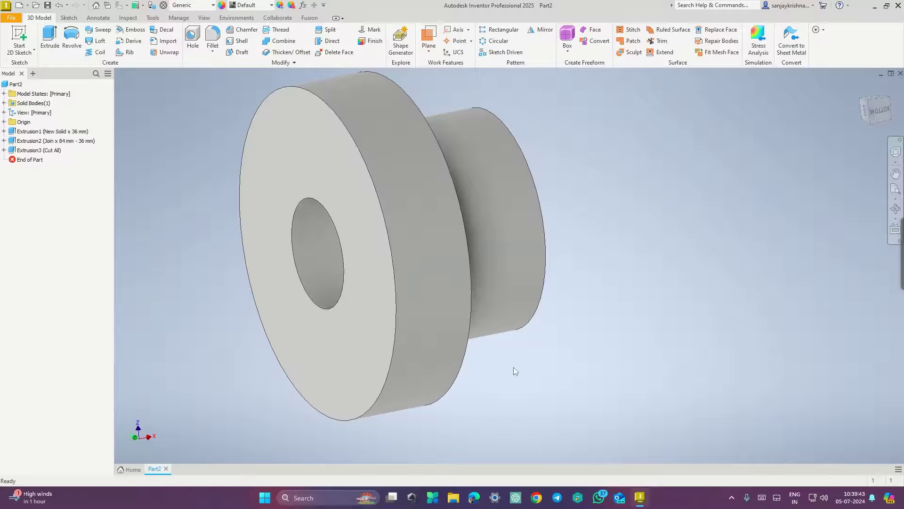
{"action": "key", "text": "ctrl+super+Right"}
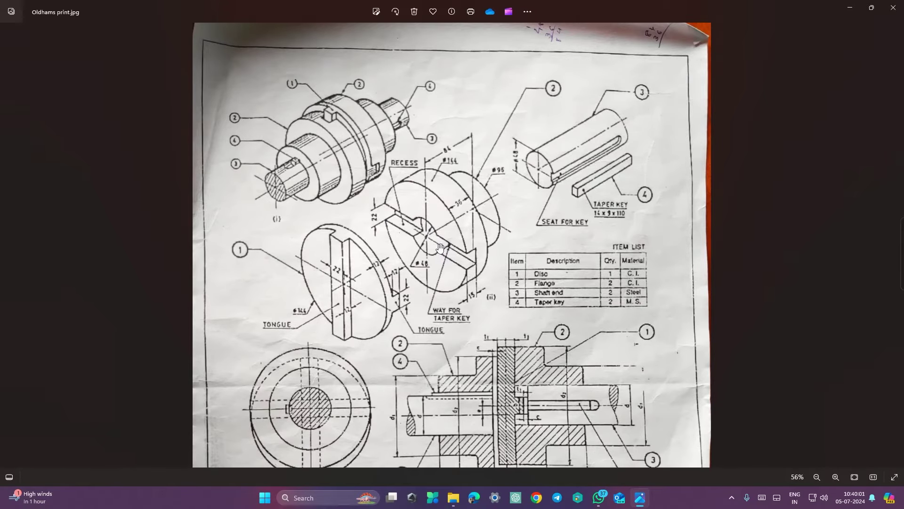
{"action": "key", "text": "ctrl+super+Right"}
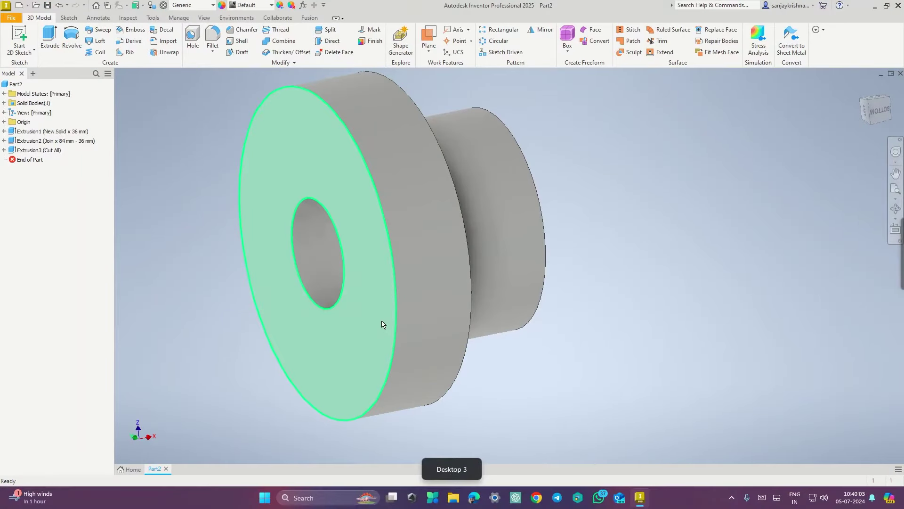
{"action": "right_click", "coordinate": [374, 317]}
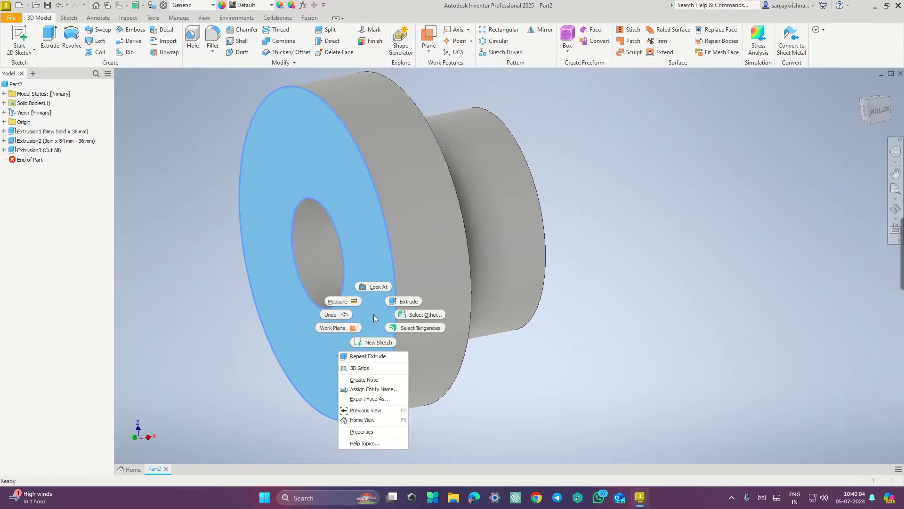
{"action": "left_click", "coordinate": [376, 343]}
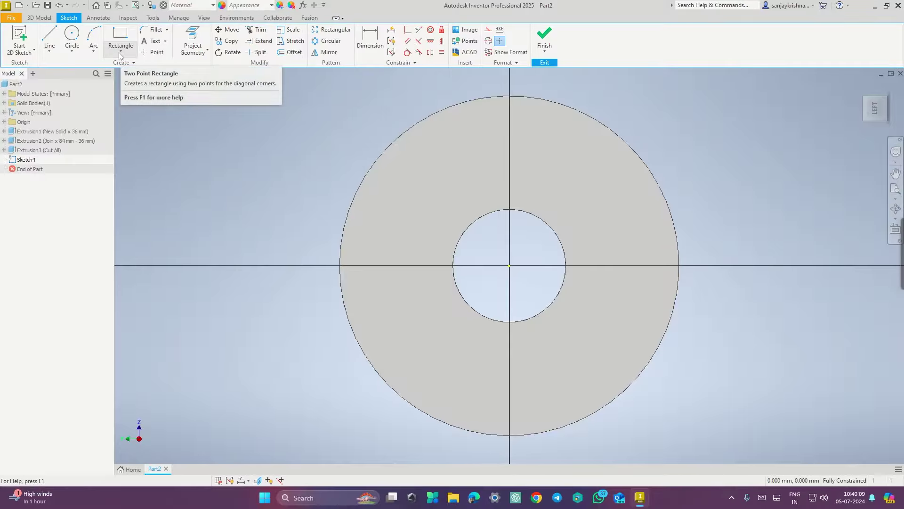
{"action": "left_click", "coordinate": [120, 51]}
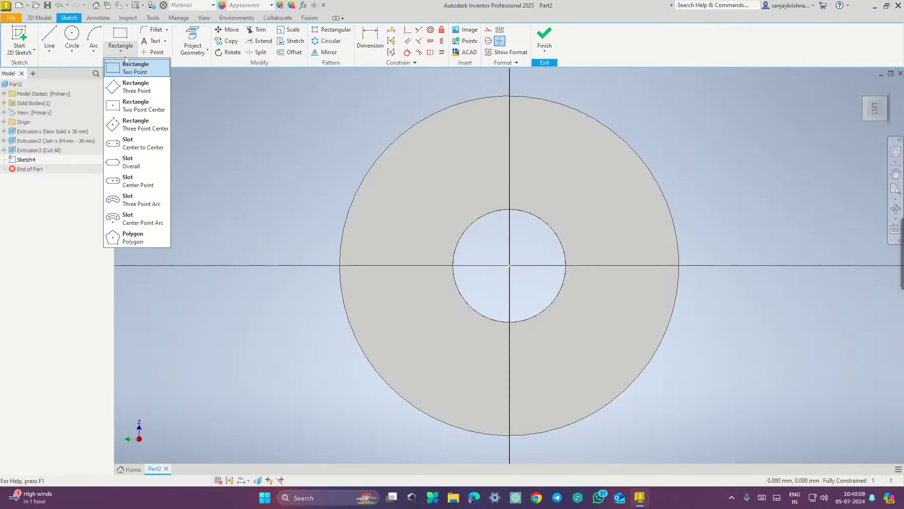
{"action": "left_click", "coordinate": [139, 108]}
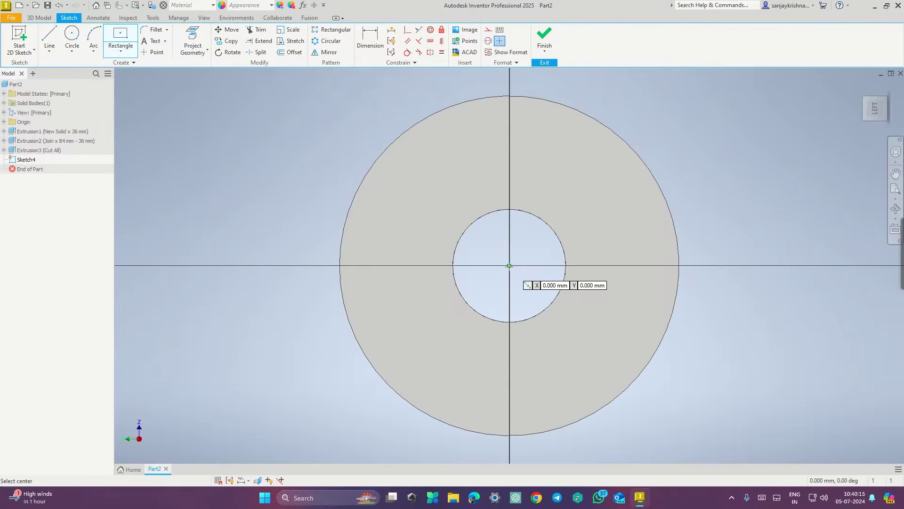
{"action": "left_click", "coordinate": [509, 266]}
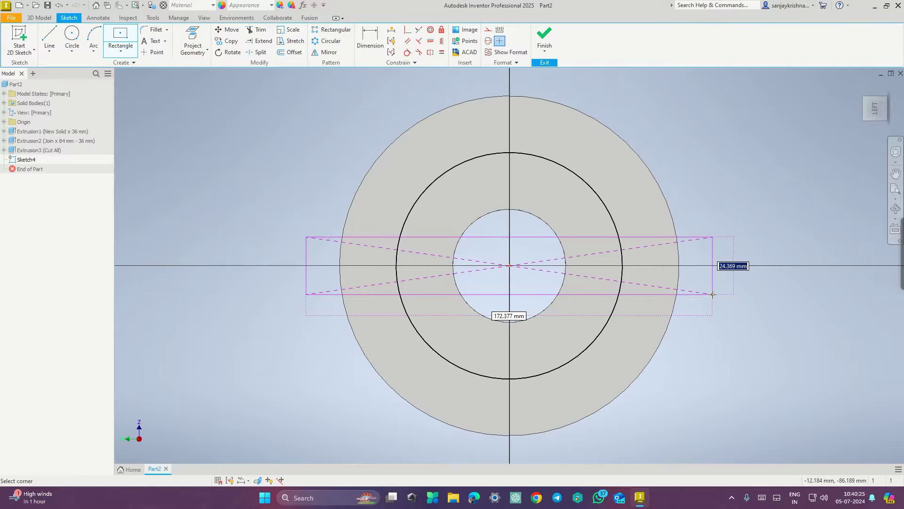
{"action": "type", "text": "22"}
{"action": "key", "text": "Tab"}
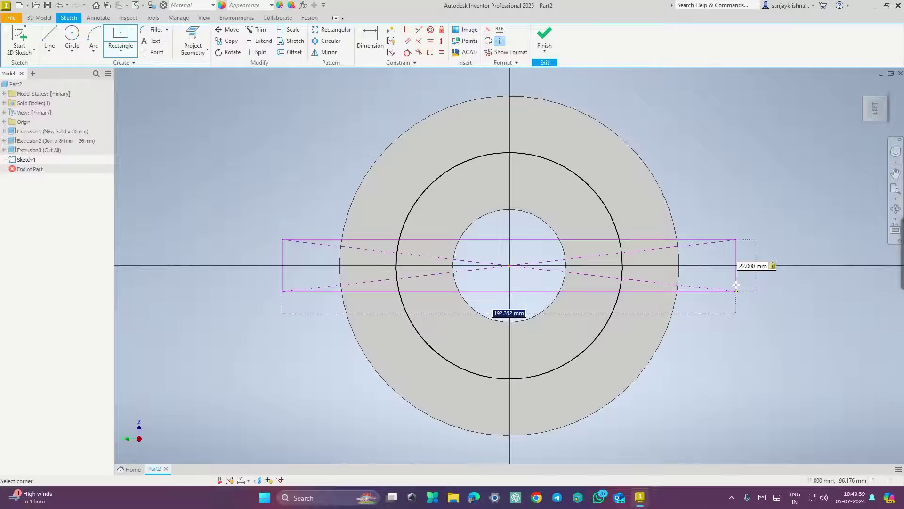
{"action": "left_click", "coordinate": [736, 284]}
{"action": "key", "text": "Escape"}
{"action": "left_click", "coordinate": [541, 37]}
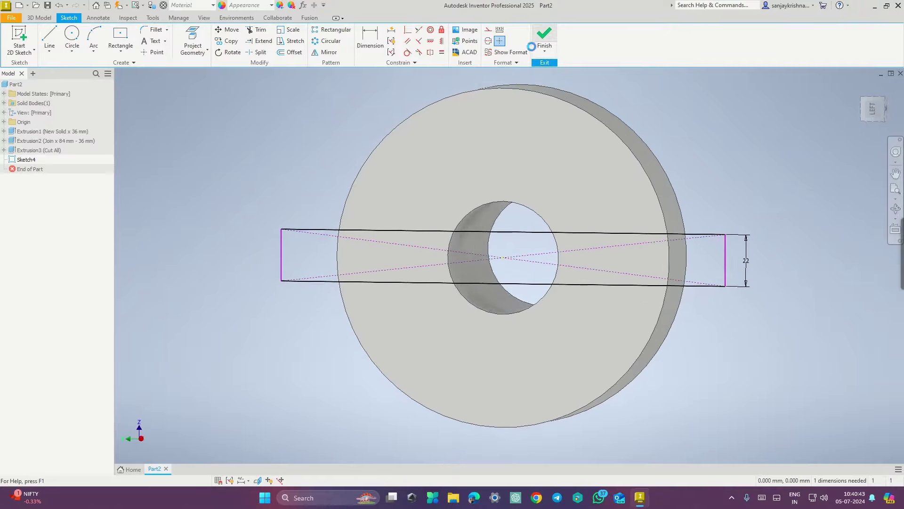
Step: Check the recess depth in the reference print and extrude the rectangle as a 15 mm deep cut into the disc
{"action": "left_click", "coordinate": [58, 49]}
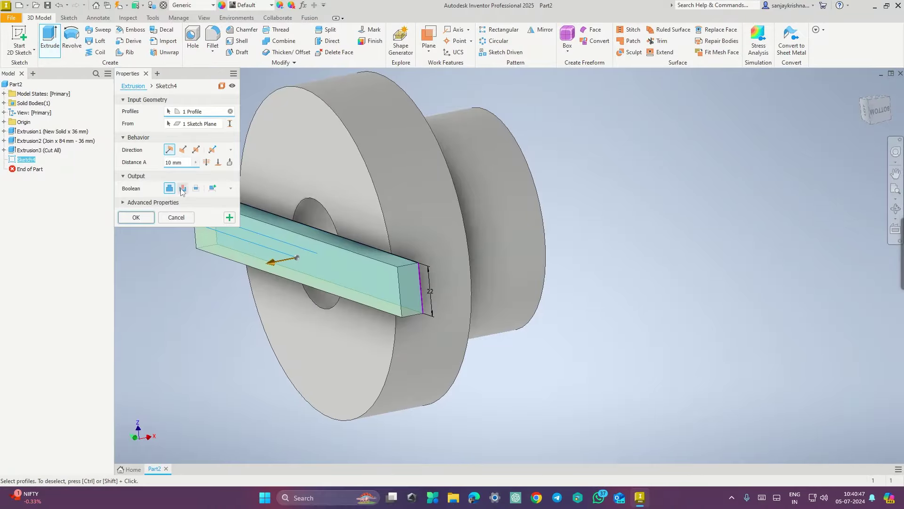
{"action": "left_click", "coordinate": [183, 188]}
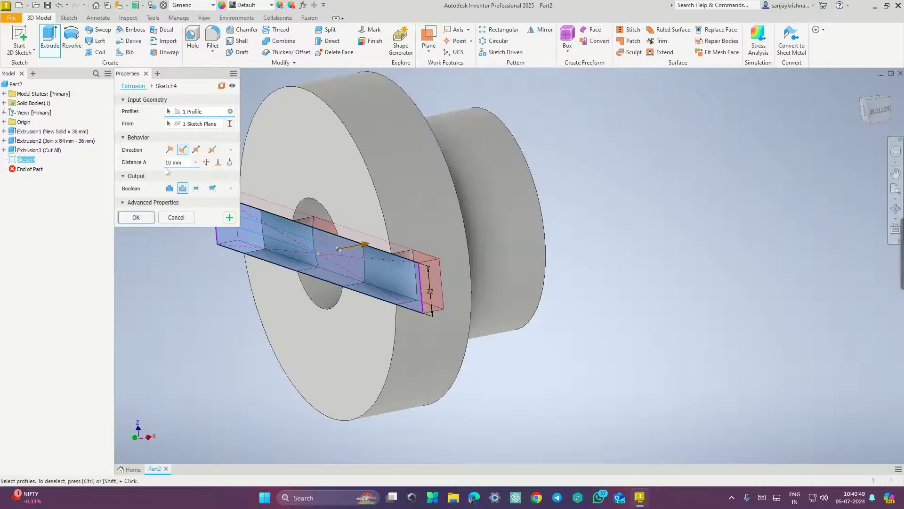
{"action": "key", "text": "ctrl+super+Right"}
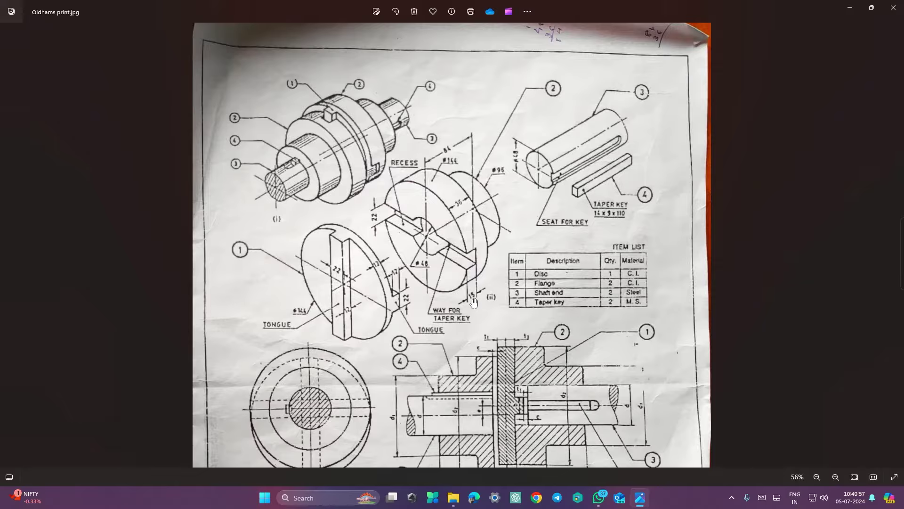
{"action": "key", "text": "ctrl+super+Right"}
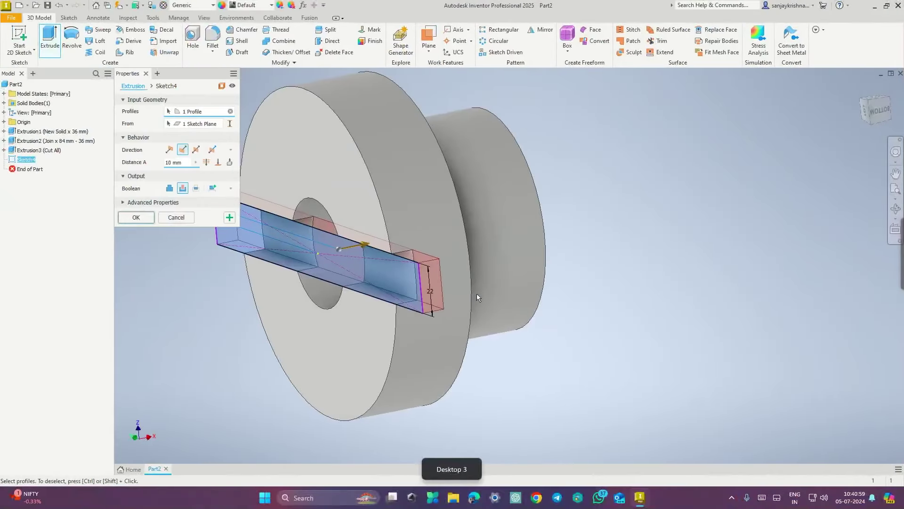
{"action": "left_click_drag", "start_coordinate": [185, 163], "coordinate": [152, 166]}
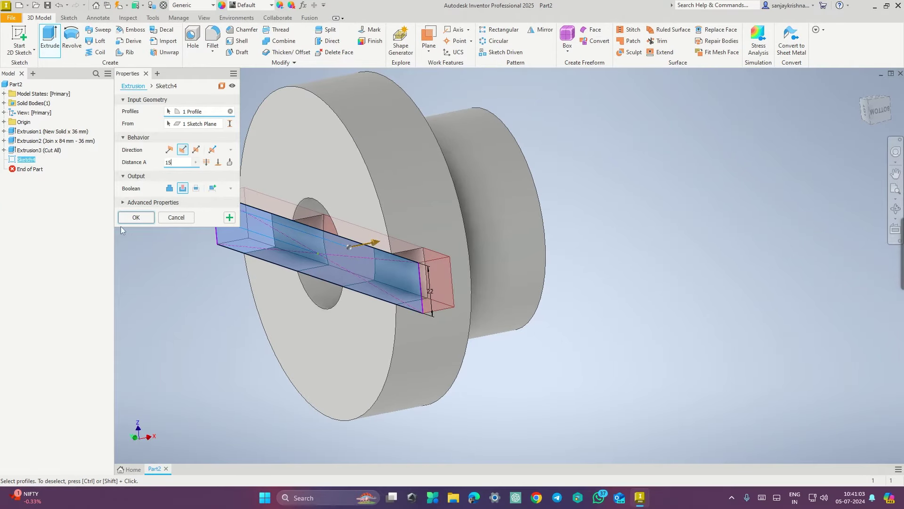
{"action": "left_click", "coordinate": [137, 218]}
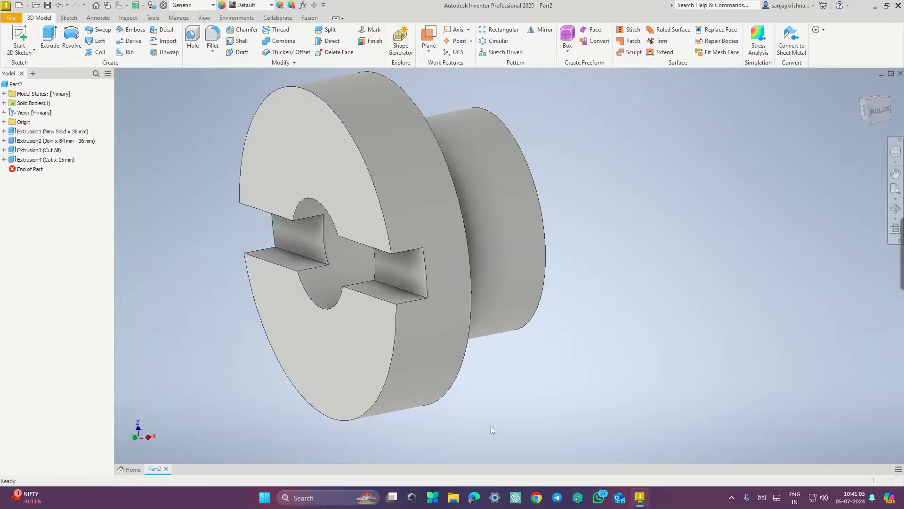
Step: Examine the cut recess and compare it with the way for the taper key in the reference print
{"action": "scroll", "coordinate": [488, 416], "scroll_direction": "down", "scroll_amount": 4}
{"action": "scroll", "coordinate": [487, 405], "scroll_direction": "up", "scroll_amount": 5}
{"action": "scroll", "coordinate": [482, 401], "scroll_direction": "down", "scroll_amount": 2}
{"action": "mouse_move", "coordinate": [493, 417]}
{"action": "middle_mouse_down", "text": "shift"}
{"action": "mouse_move", "coordinate": [550, 410]}
{"action": "mouse_move", "coordinate": [503, 417]}
{"action": "middle_mouse_up", "text": "shift"}
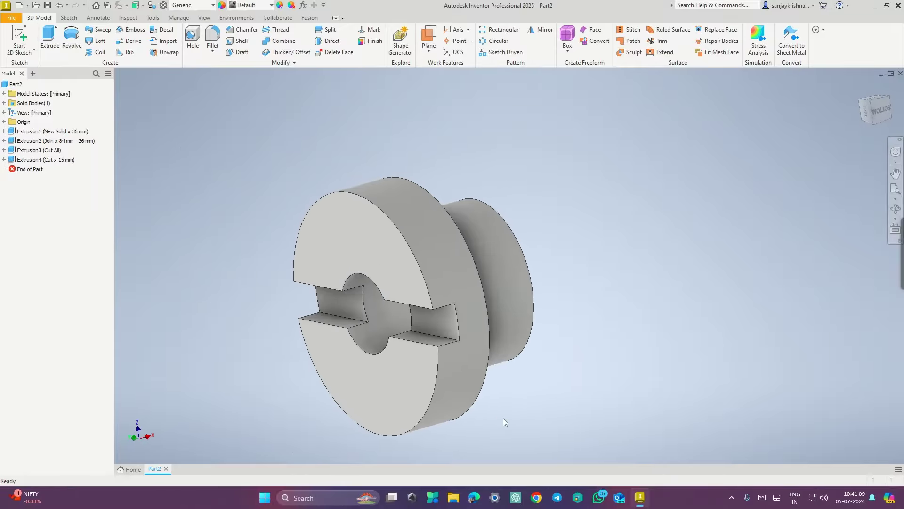
{"action": "key", "text": "ctrl+super+Right"}
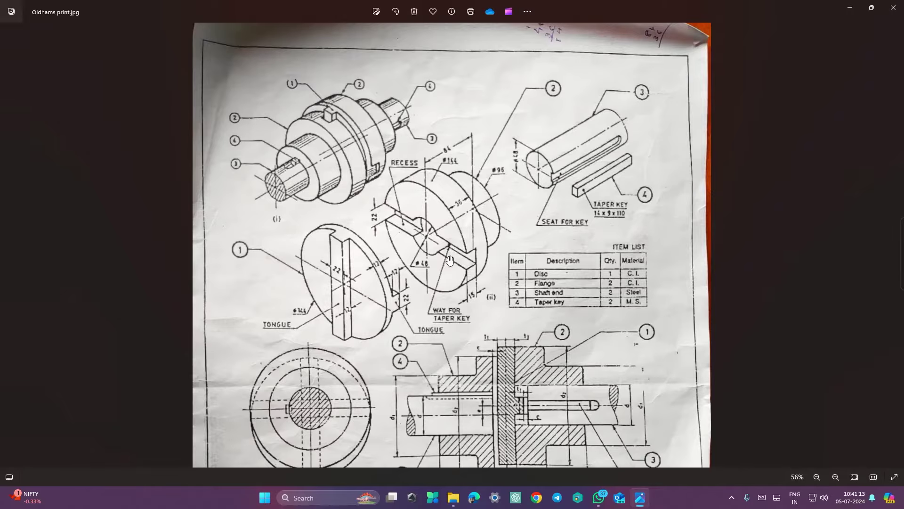
{"action": "scroll", "coordinate": [449, 250], "scroll_direction": "up", "scroll_amount": 2}
{"action": "scroll", "coordinate": [448, 250], "scroll_direction": "down", "scroll_amount": 1}
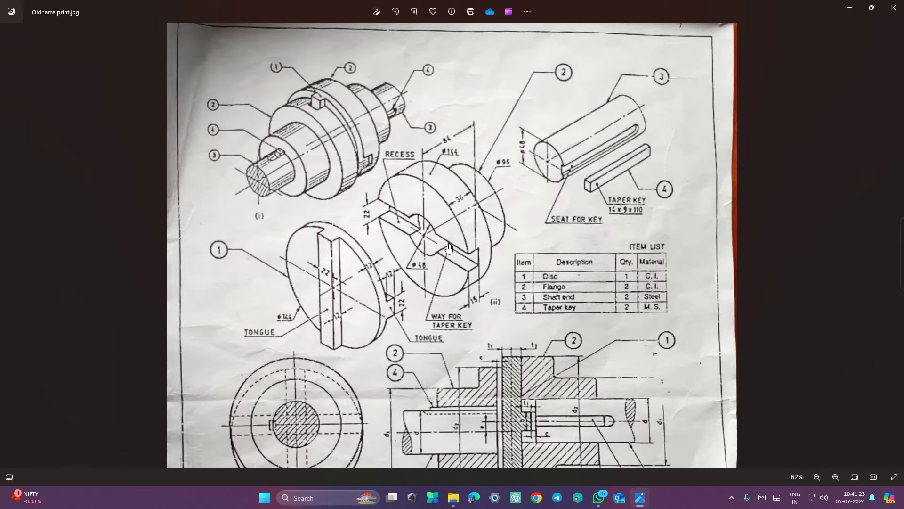
{"action": "key", "text": "ctrl+super+Left"}
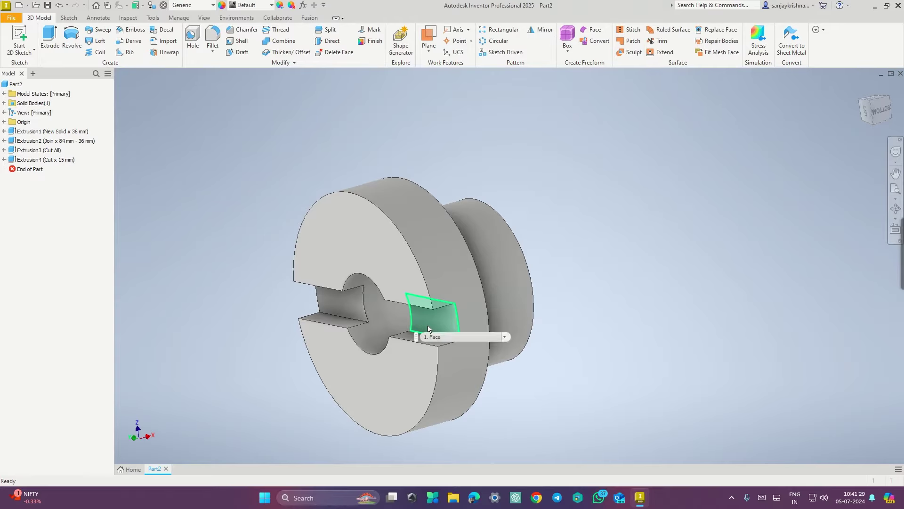
Step: Start a new sketch on the hub's end face and check the taper key size in the reference print
{"action": "middle_click_drag", "start_coordinate": [576, 288], "coordinate": [472, 314], "text": "shift"}
{"action": "left_click", "coordinate": [439, 331]}
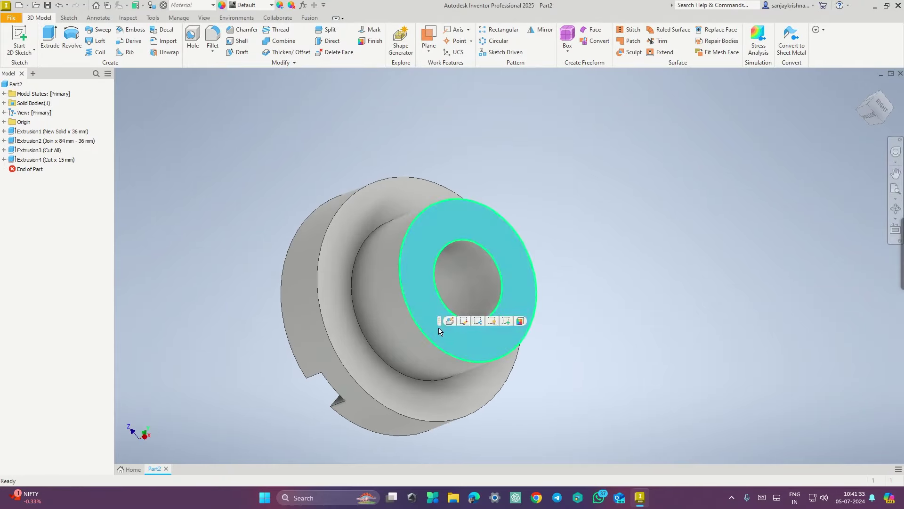
{"action": "right_click", "coordinate": [508, 292]}
{"action": "left_click", "coordinate": [514, 318]}
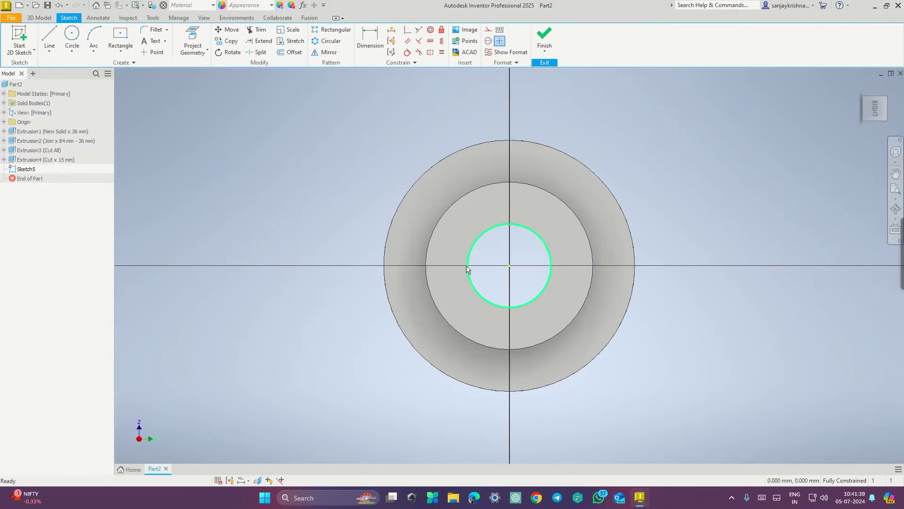
{"action": "key", "text": "ctrl+super+Right"}
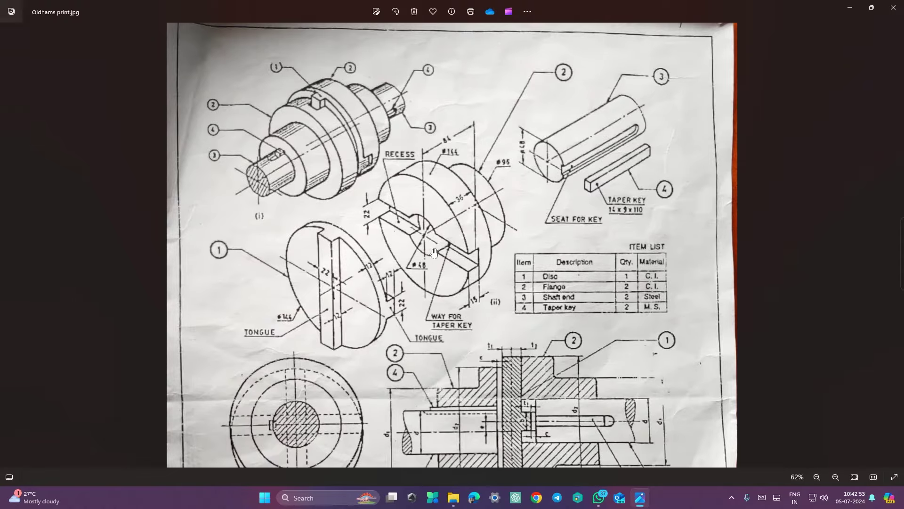
{"action": "key", "text": "super+ctrl+Left"}
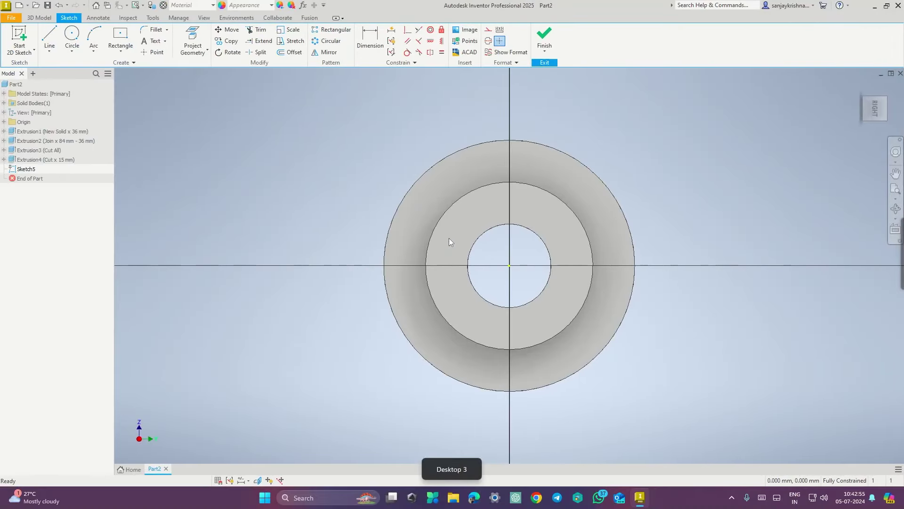
Step: Sketch a rectangle 14 mm high and 9 mm wide centred on the bore's edge at the horizontal axis, checking the print
{"action": "left_click", "coordinate": [121, 36]}
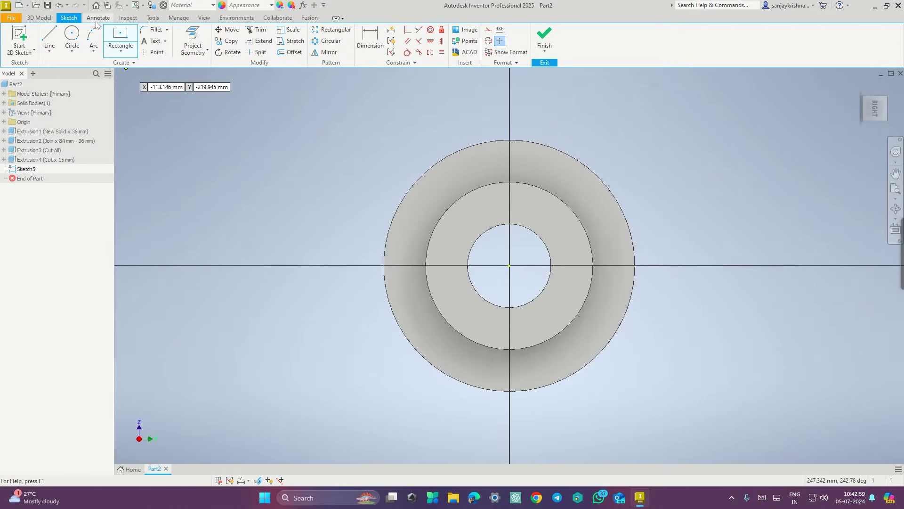
{"action": "left_click", "coordinate": [467, 266]}
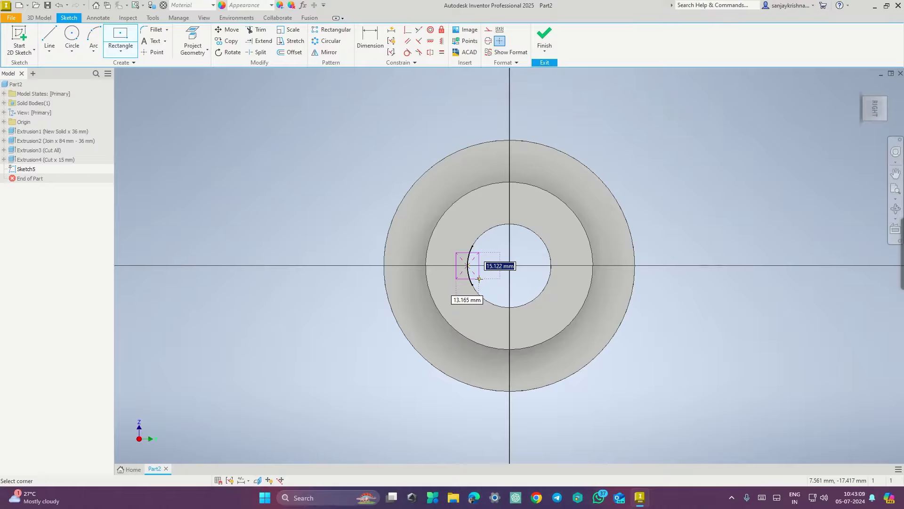
{"action": "type", "text": "14"}
{"action": "key", "text": "Tab"}
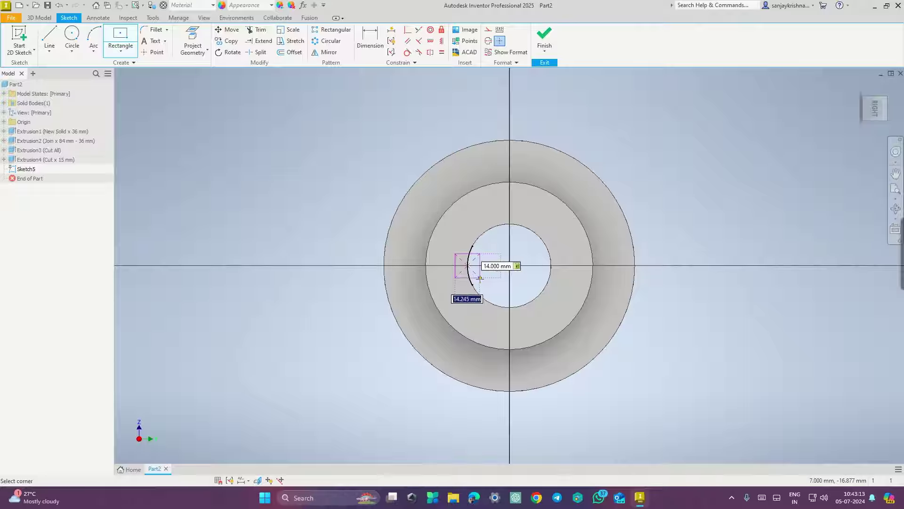
{"action": "type", "text": "9"}
{"action": "key", "text": "ctrl+super+Right"}
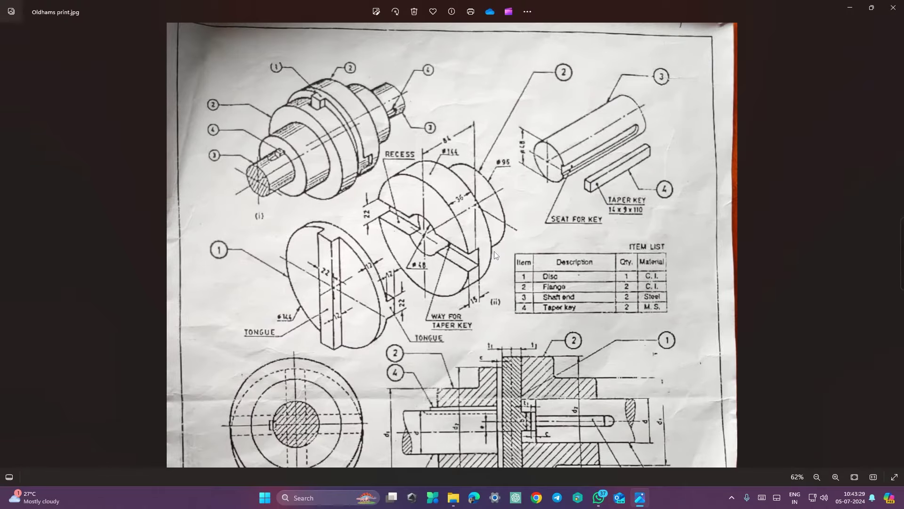
{"action": "key", "text": "ctrl+super+Right"}
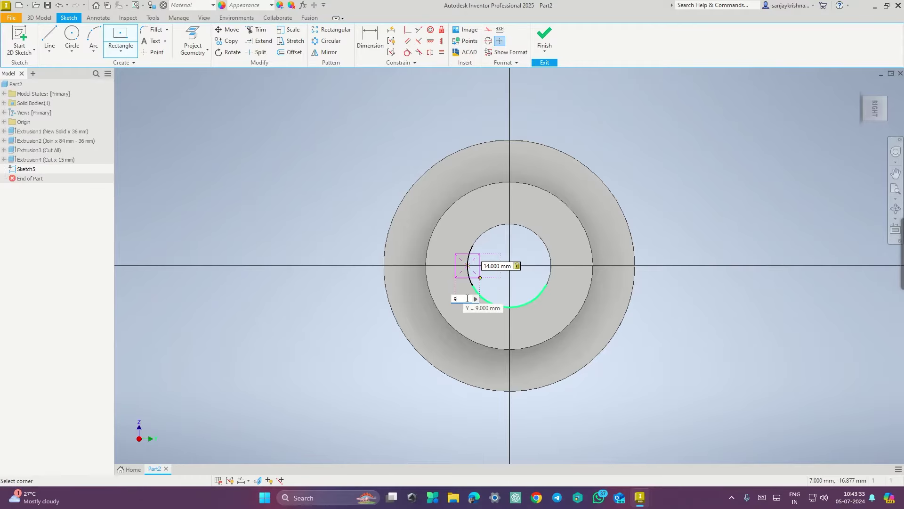
{"action": "key", "text": "Return"}
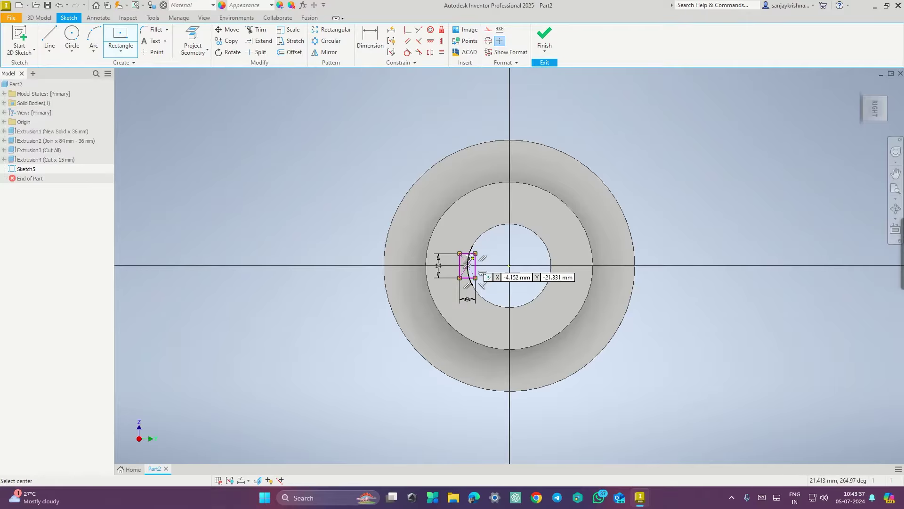
{"action": "left_click", "coordinate": [544, 33]}
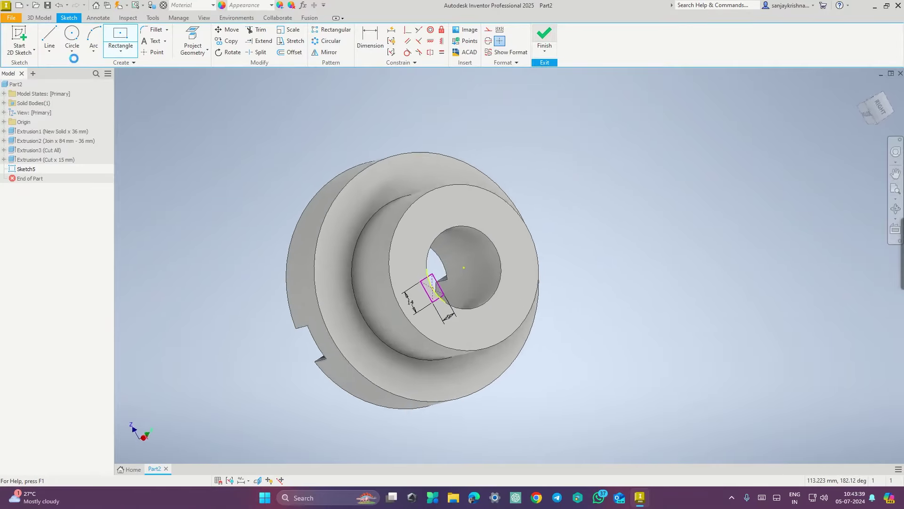
Step: Extrude both rectangle profiles at the bore's edge as a cut through all, and compare the key way with the reference print
{"action": "key", "text": "e"}
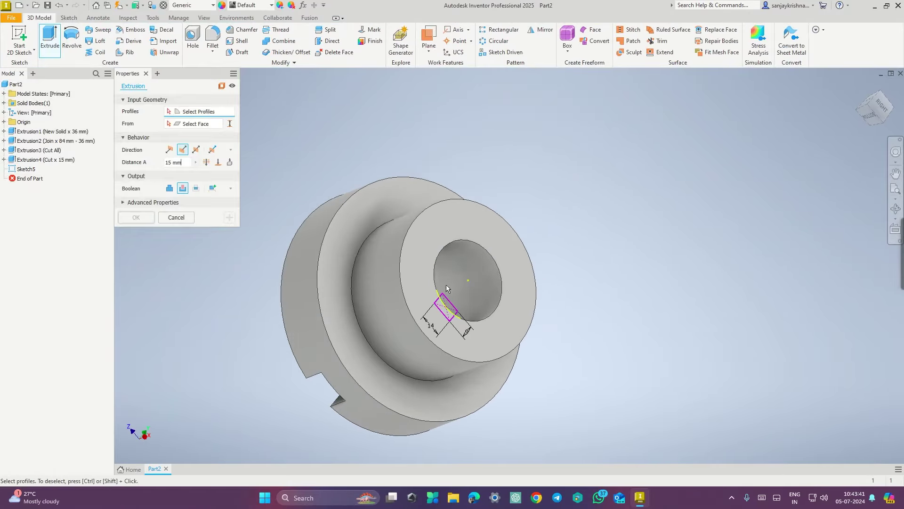
{"action": "left_click", "coordinate": [446, 313]}
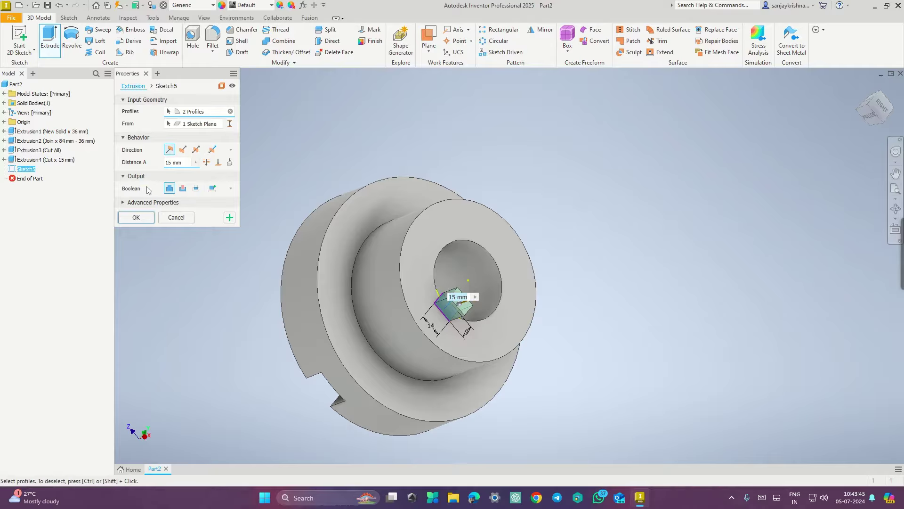
{"action": "left_click", "coordinate": [183, 188]}
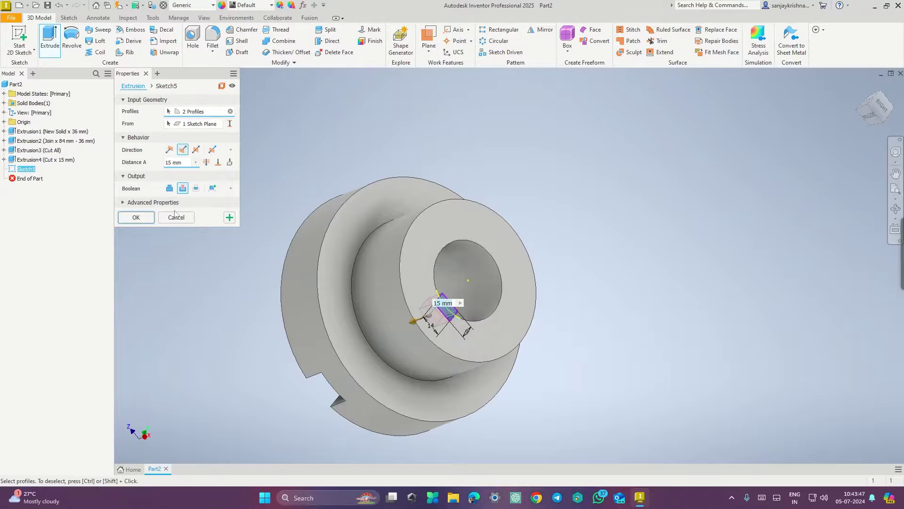
{"action": "left_click", "coordinate": [207, 162]}
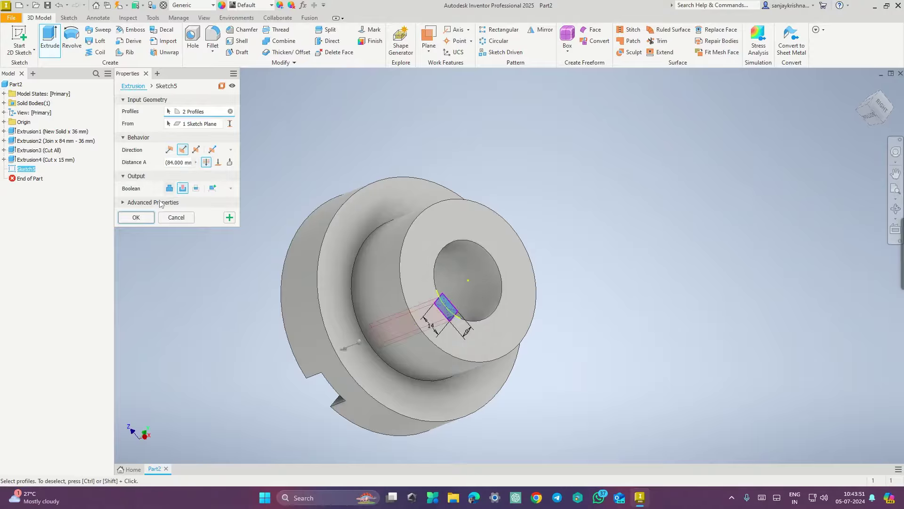
{"action": "left_click", "coordinate": [135, 217]}
{"action": "mouse_move", "coordinate": [180, 416]}
{"action": "middle_mouse_down", "text": "shift"}
{"action": "mouse_move", "coordinate": [386, 347]}
{"action": "mouse_move", "coordinate": [244, 386]}
{"action": "mouse_move", "coordinate": [289, 396]}
{"action": "mouse_move", "coordinate": [257, 350]}
{"action": "middle_mouse_up", "text": "shift"}
{"action": "key", "text": "ctrl+super+Right"}
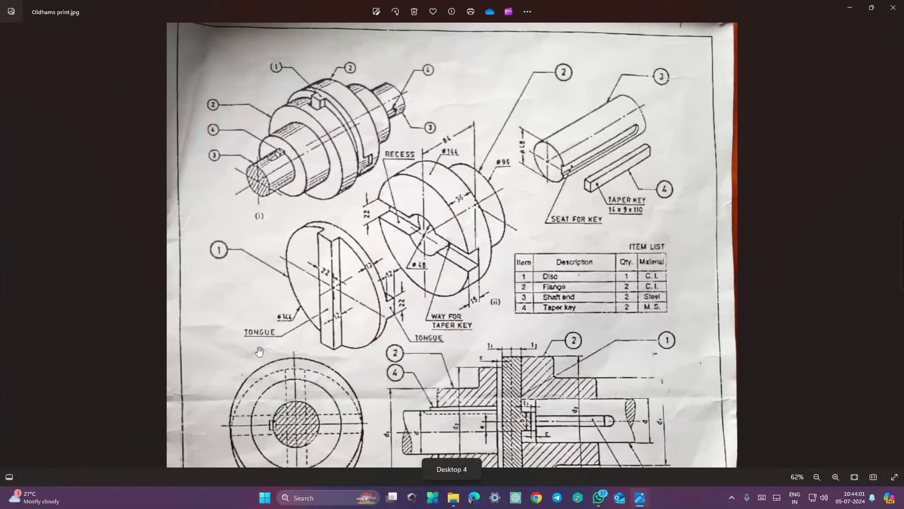
{"action": "key", "text": "ctrl+super+Left"}
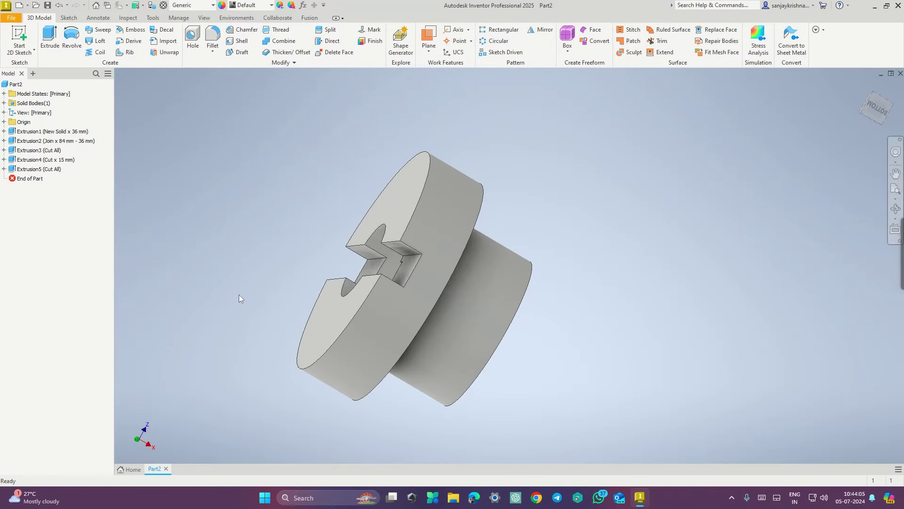
Step: Save the part as Flange in the Oldhams Coupling folder and turn the model to an isometric view of the recess side
{"action": "key", "text": "ctrl+s"}
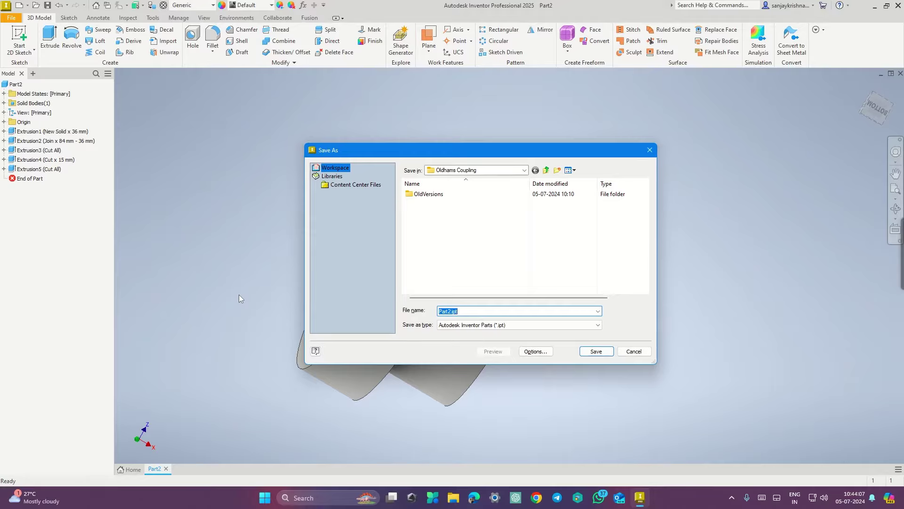
{"action": "type", "text": "Flange"}
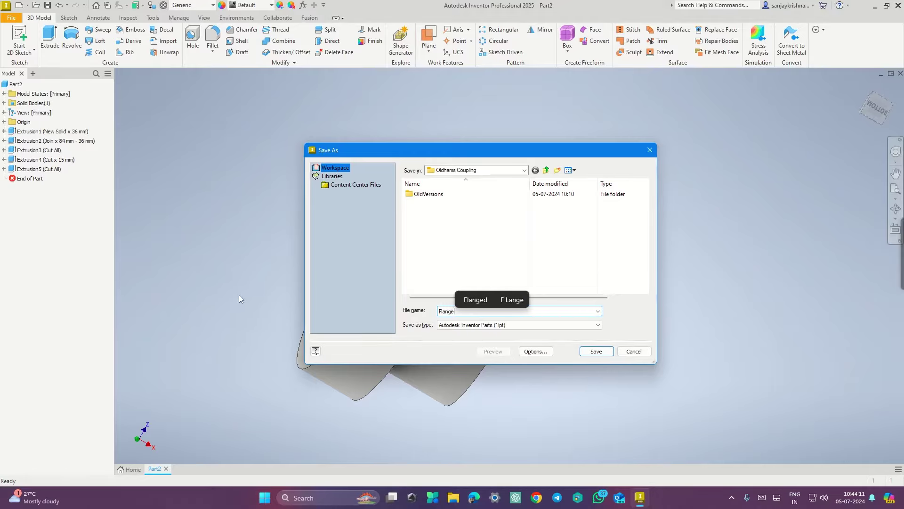
{"action": "left_click", "coordinate": [594, 351]}
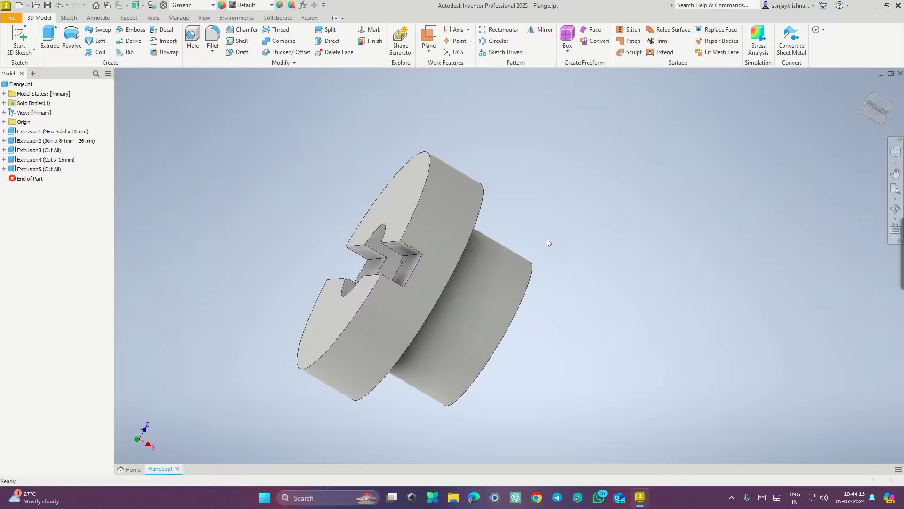
{"action": "middle_click_drag", "start_coordinate": [559, 243], "coordinate": [594, 250], "text": "shift"}
{"action": "left_click", "coordinate": [861, 86]}
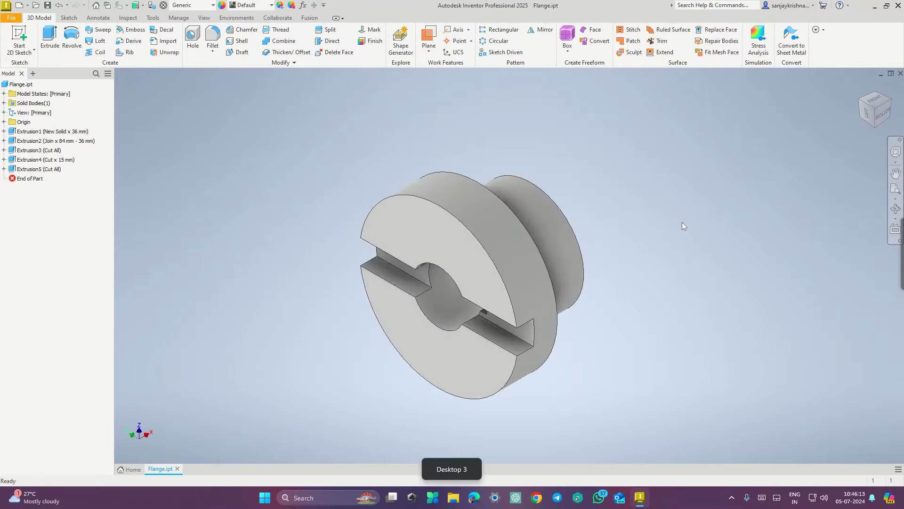
Step: Look up the tongued disc in the reference print and create a new part from the metric Standard (mm).ipt template
{"action": "key", "text": "ctrl+super+Right"}
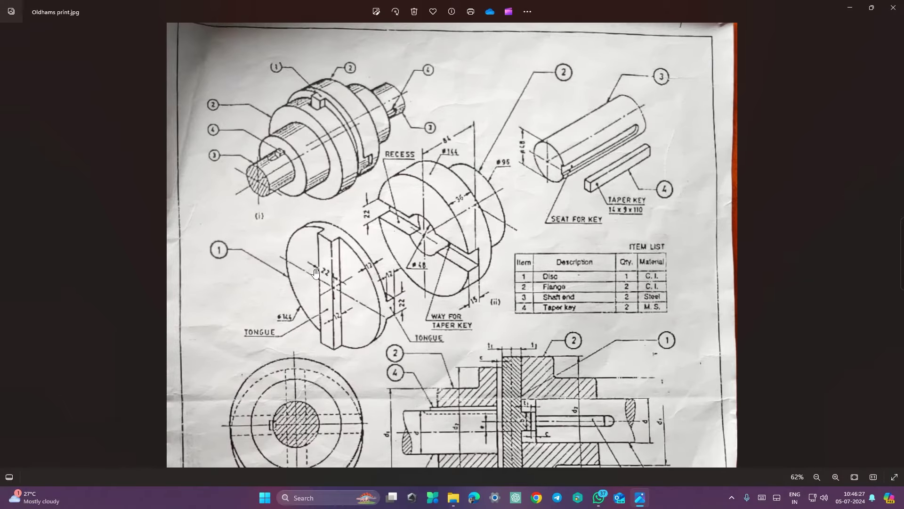
{"action": "key", "text": "ctrl+super+Left"}
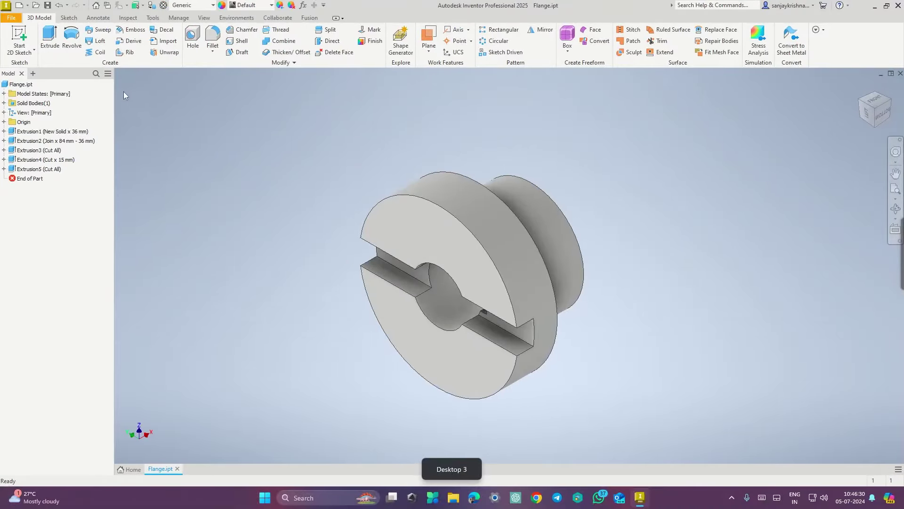
{"action": "left_click", "coordinate": [19, 5]}
{"action": "left_click", "coordinate": [507, 181]}
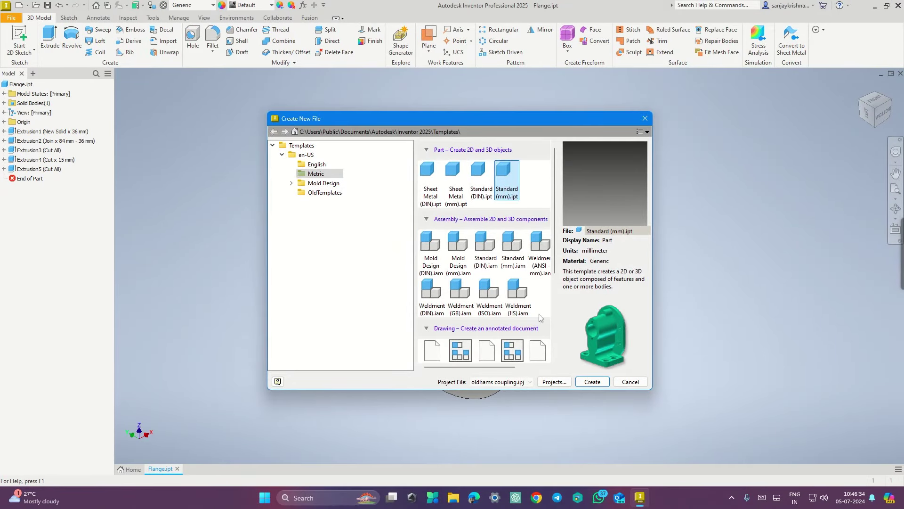
{"action": "left_click", "coordinate": [592, 381]}
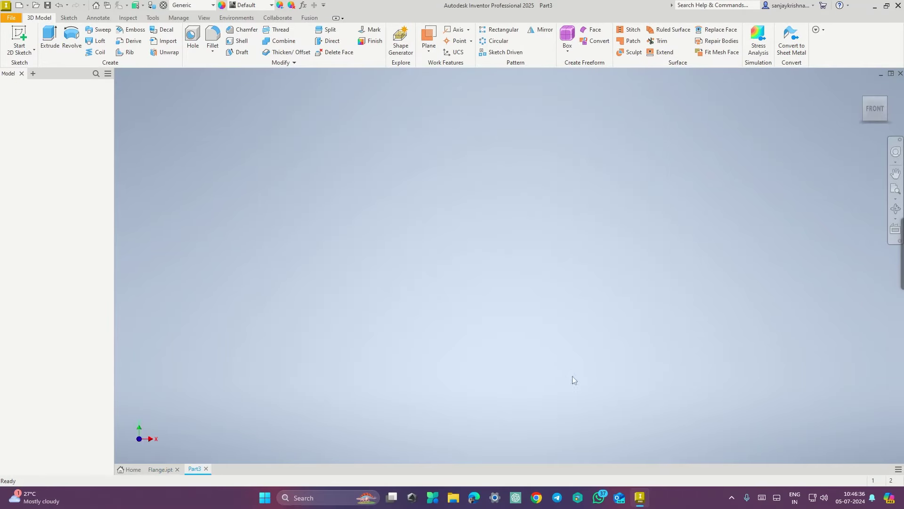
Step: Sketch a 144 mm diameter circle centred on the origin on the YZ plane and finish the sketch
{"action": "left_click", "coordinate": [15, 40]}
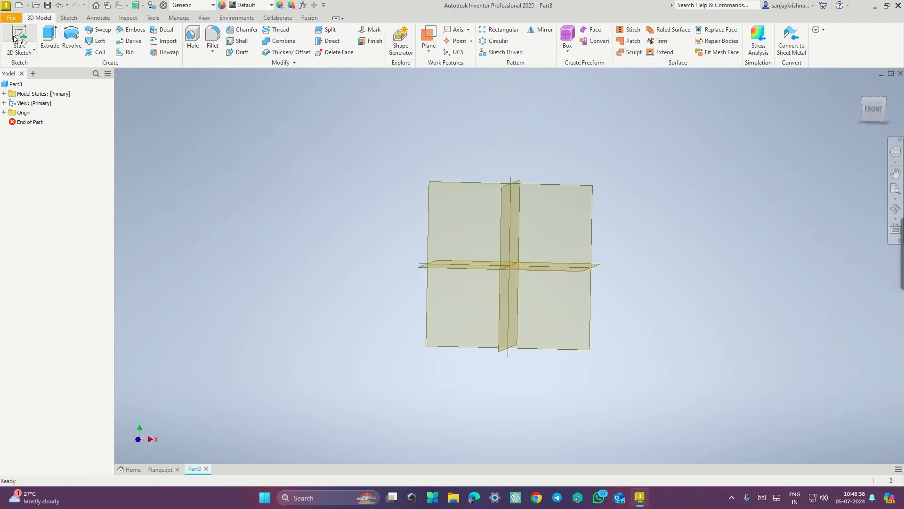
{"action": "left_click", "coordinate": [436, 205]}
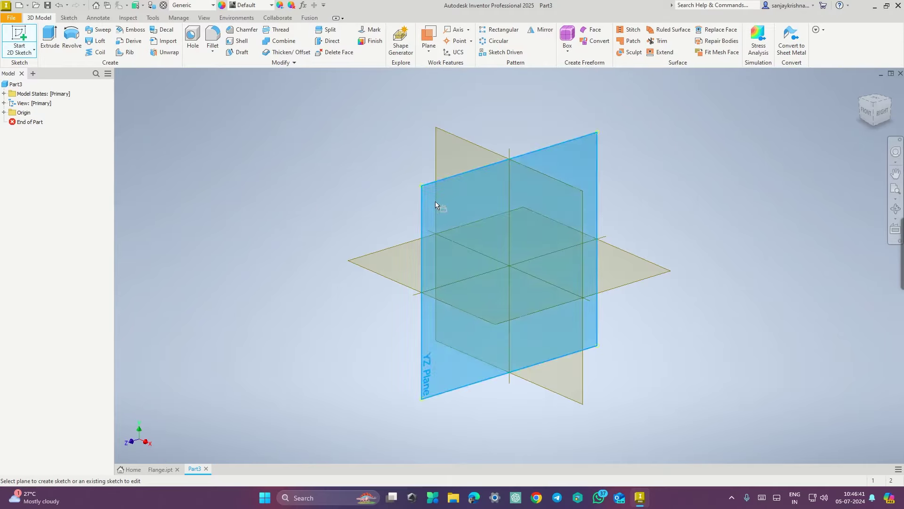
{"action": "left_click", "coordinate": [71, 38]}
{"action": "left_click", "coordinate": [510, 266]}
{"action": "type", "text": "145"}
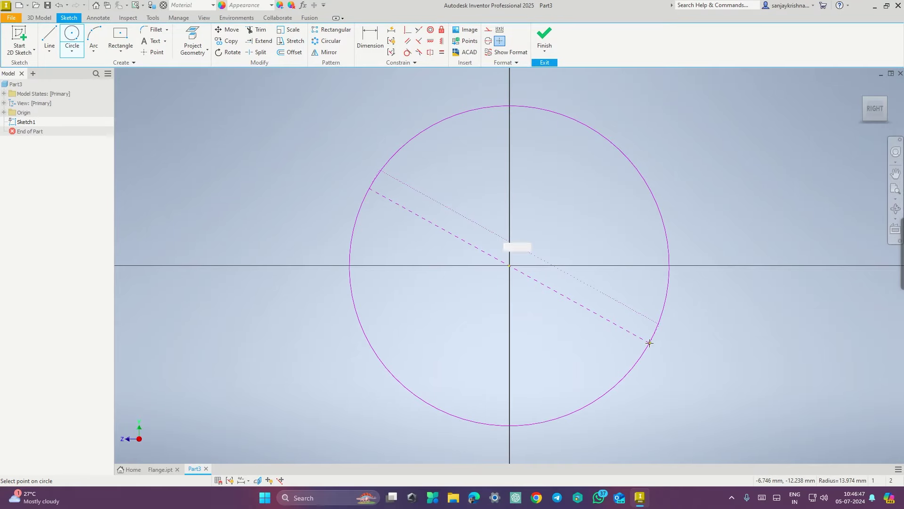
{"action": "key", "text": "Return"}
{"action": "scroll", "coordinate": [626, 249], "scroll_direction": "down", "scroll_amount": 5}
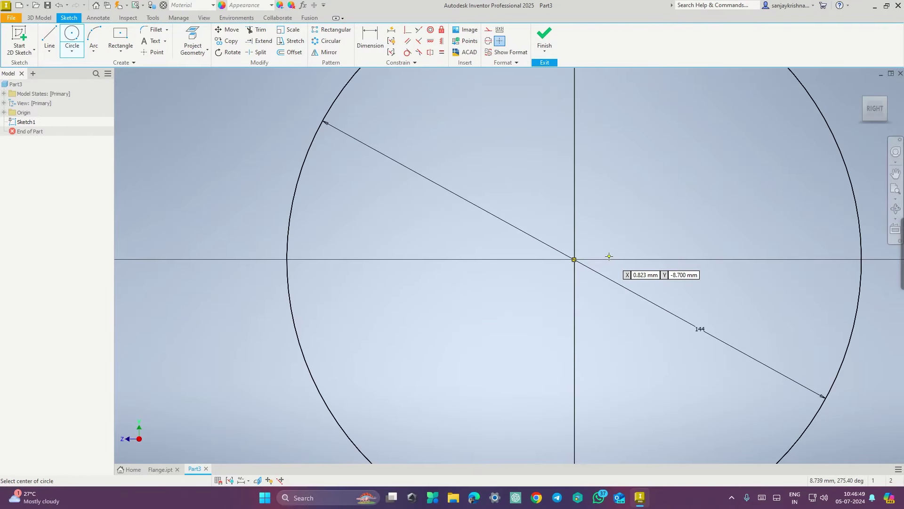
{"action": "scroll", "coordinate": [626, 245], "scroll_direction": "up", "scroll_amount": 3}
{"action": "left_click", "coordinate": [545, 36]}
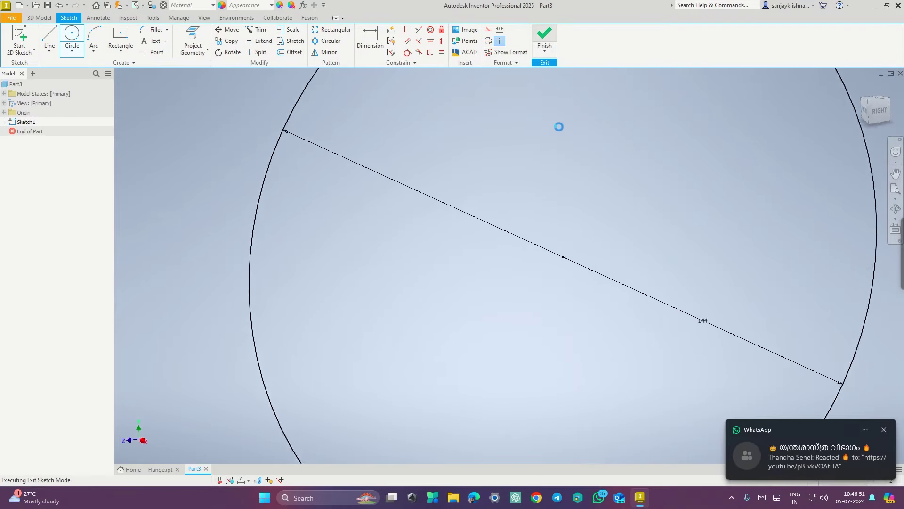
Step: Check the disc thickness in the reference print and extrude the circle 12 mm
{"action": "left_click", "coordinate": [882, 430]}
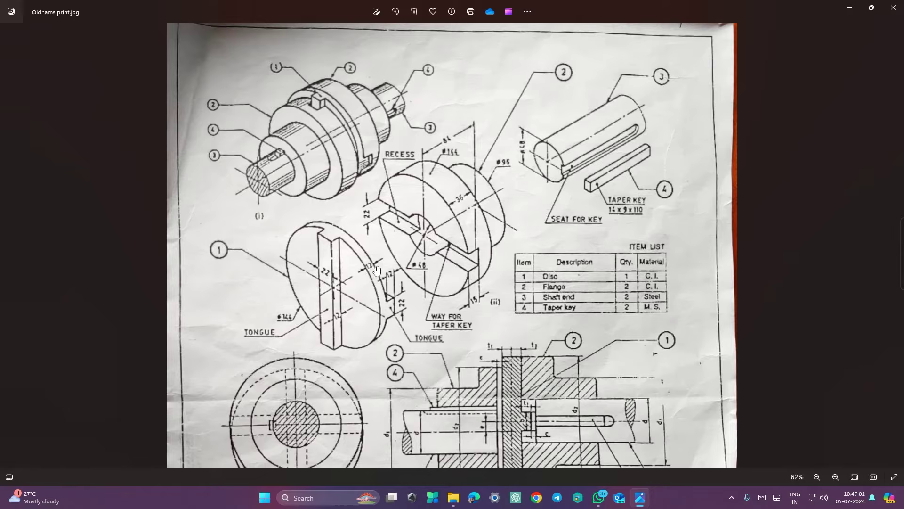
{"action": "key", "text": "ctrl+super+Left"}
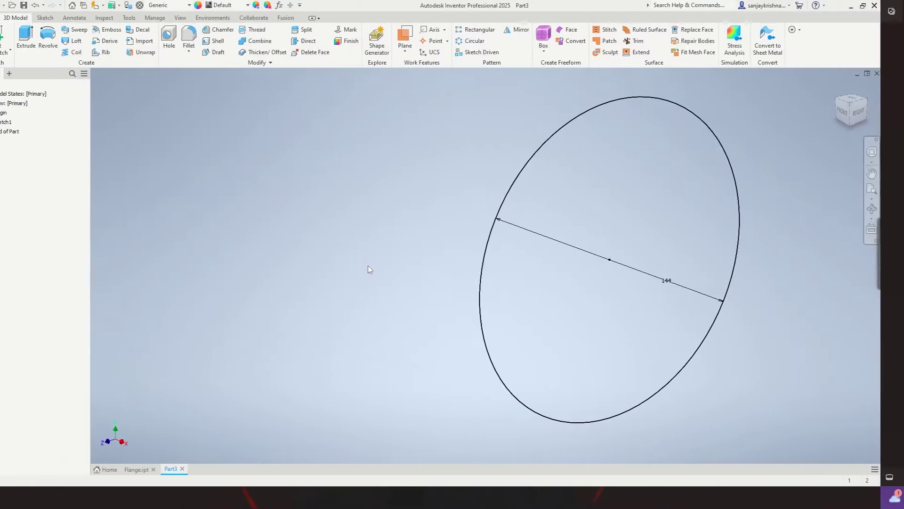
{"action": "left_click", "coordinate": [49, 44]}
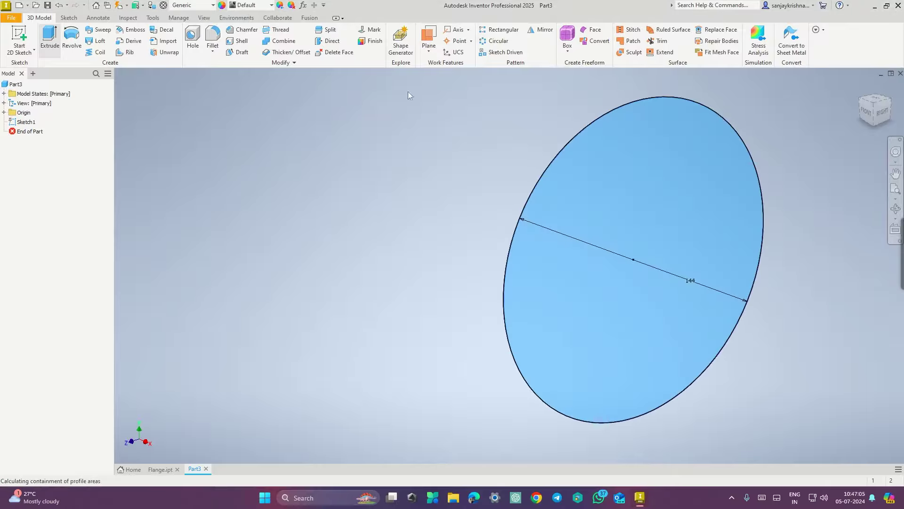
{"action": "double_click", "coordinate": [181, 162]}
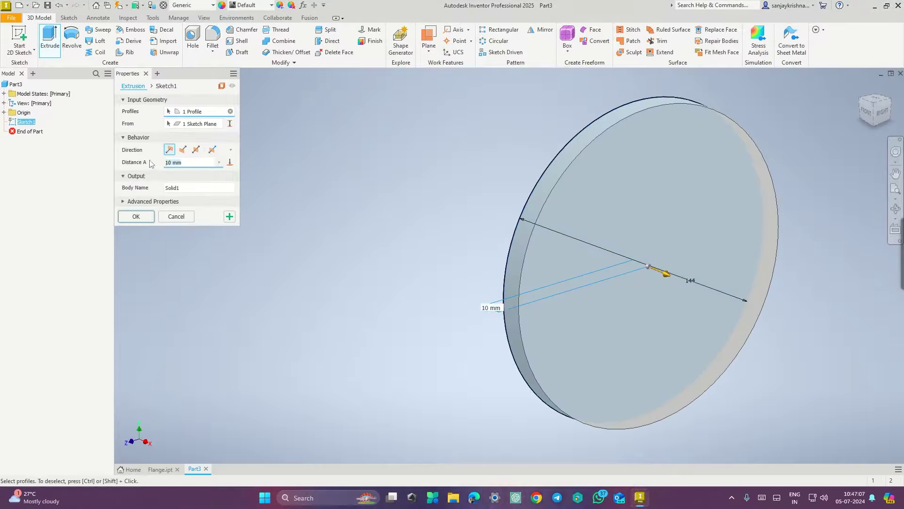
{"action": "type", "text": "12"}
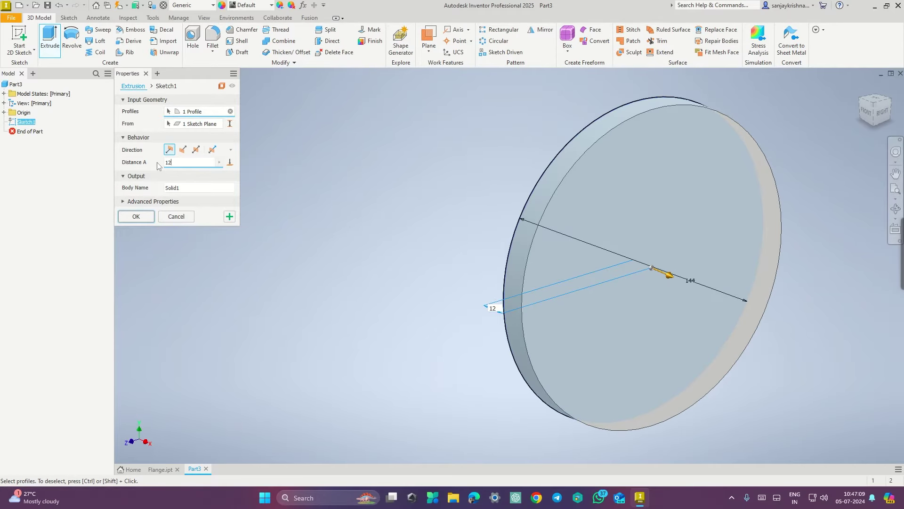
{"action": "left_click", "coordinate": [136, 216]}
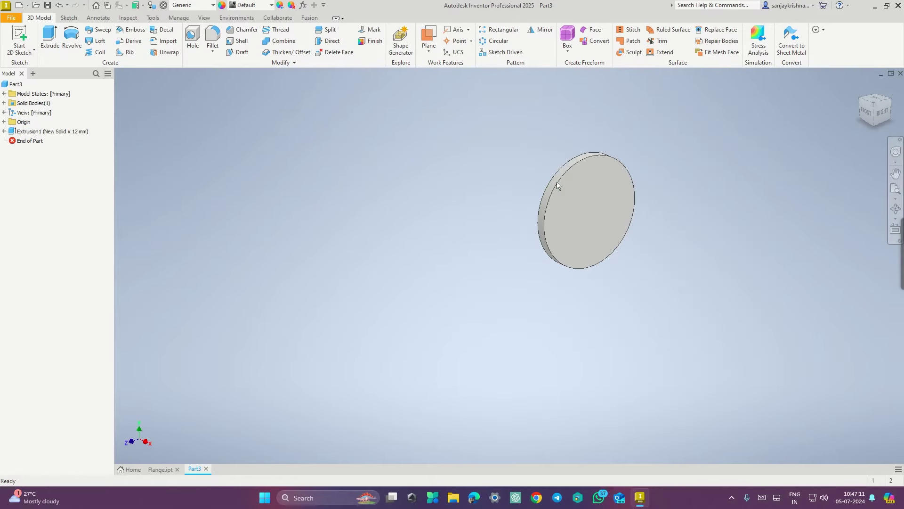
Step: Check the tongue in the reference print and start a new sketch on the disc's flat face
{"action": "key", "text": "ctrl+super+Right"}
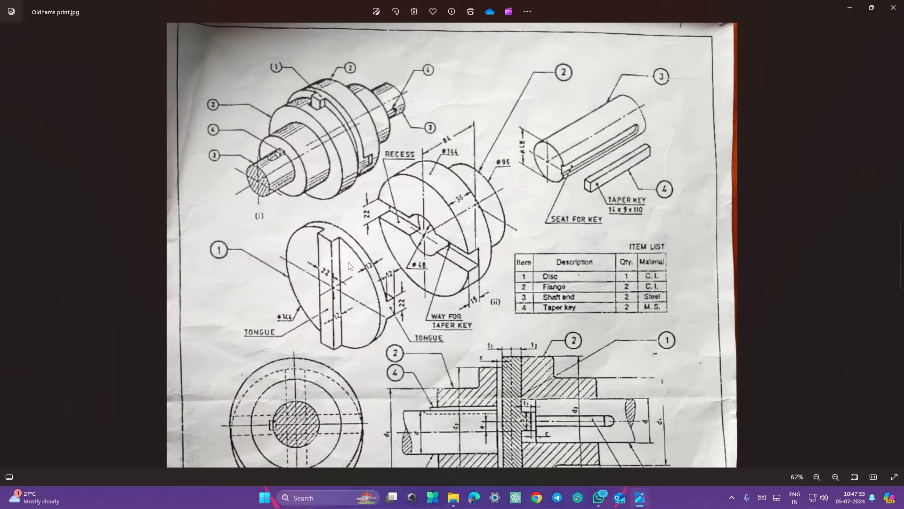
{"action": "key", "text": "ctrl+super+Right"}
{"action": "right_click", "coordinate": [658, 269]}
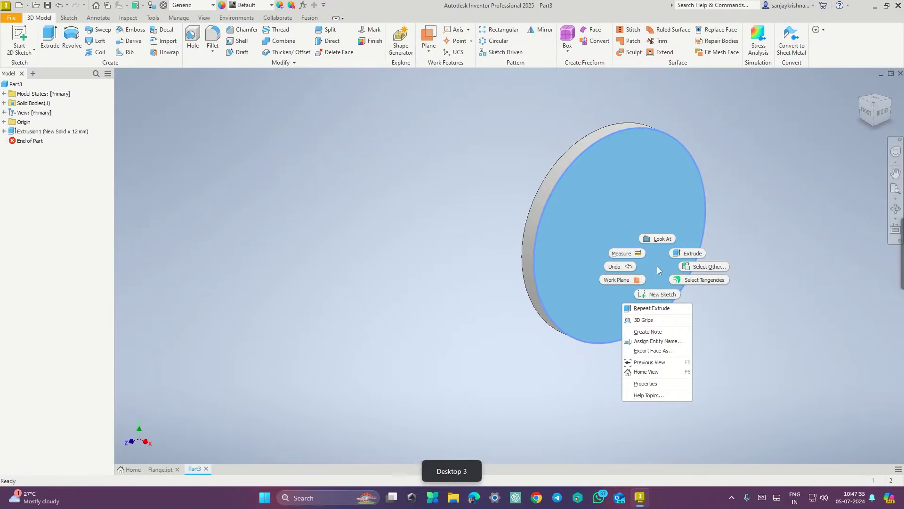
{"action": "left_click", "coordinate": [663, 294]}
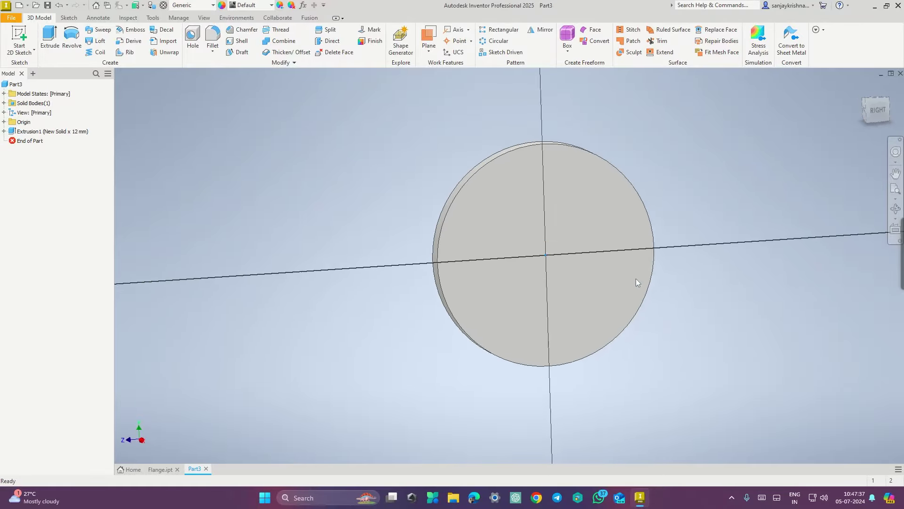
Step: Check the tongue width in the reference print and sketch an upright centre rectangle on the origin, 22 mm wide and about 194 mm tall
{"action": "left_click", "coordinate": [121, 52]}
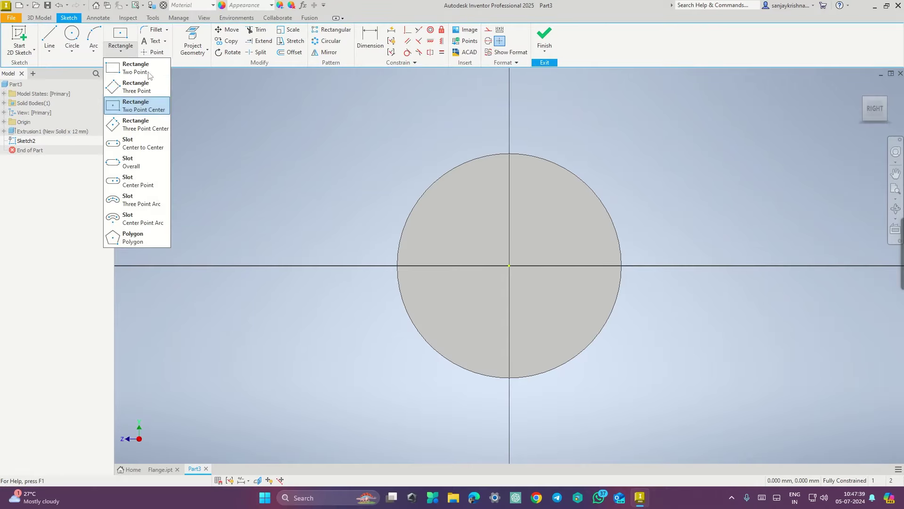
{"action": "left_click", "coordinate": [158, 110]}
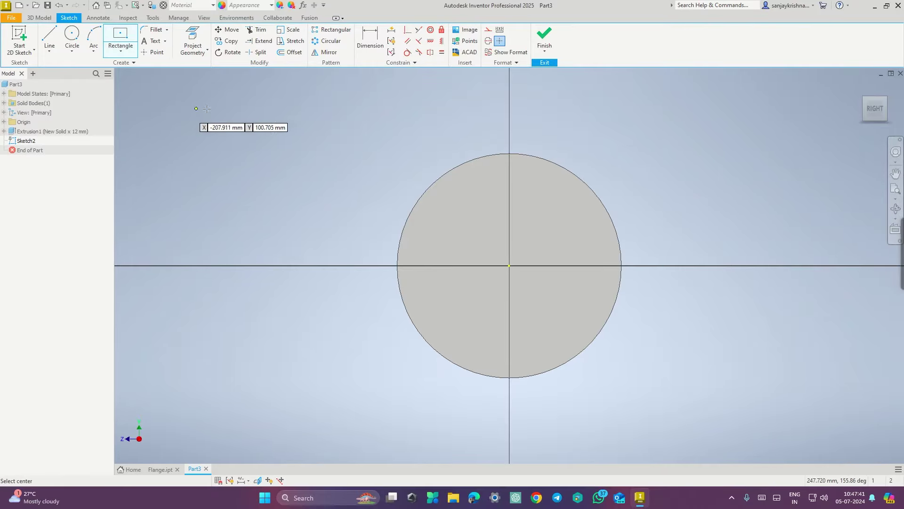
{"action": "left_click", "coordinate": [509, 266]}
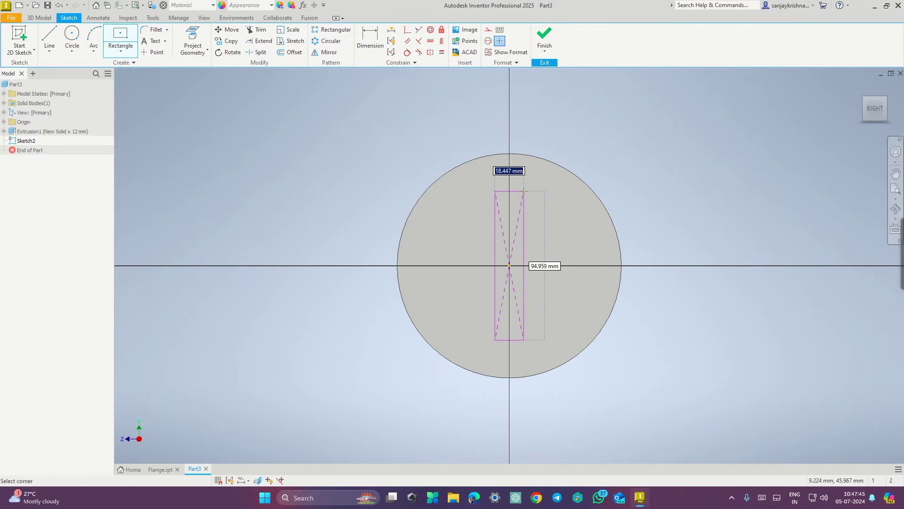
{"action": "key", "text": "ctrl+super+Right"}
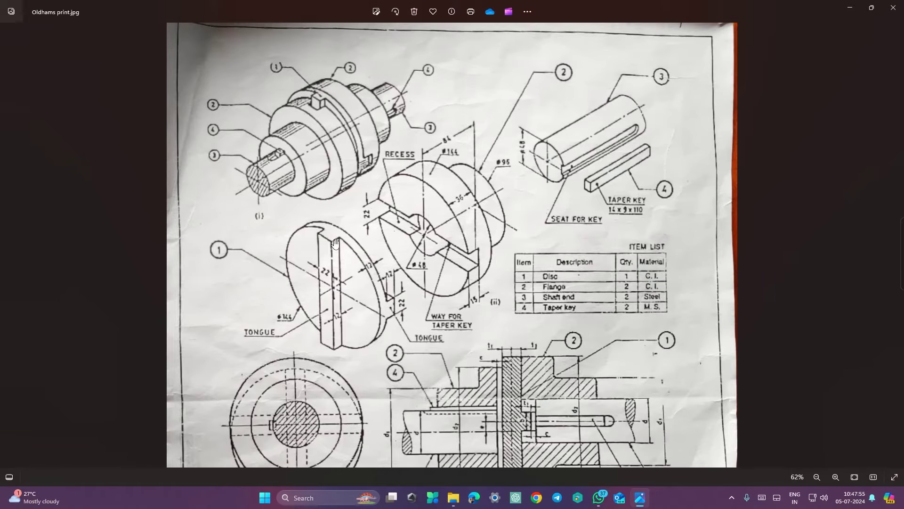
{"action": "key", "text": "ctrl+super+Right"}
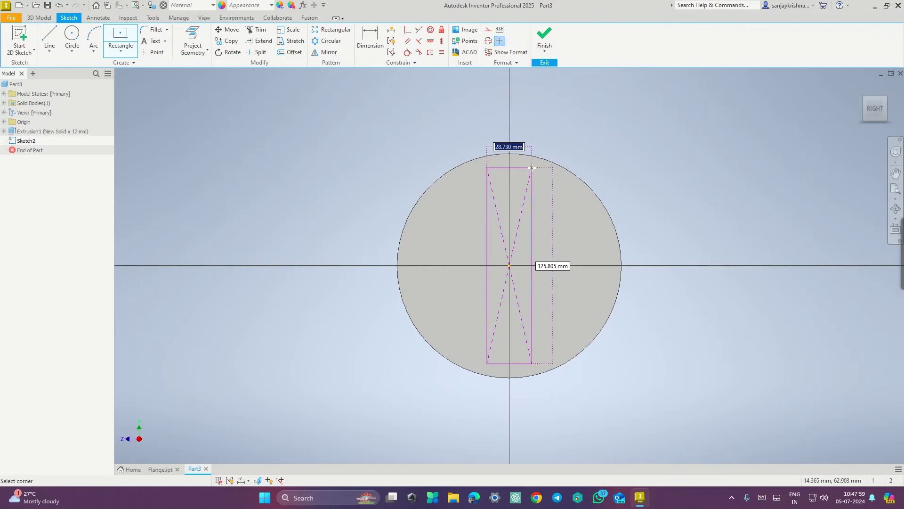
{"action": "type", "text": "22"}
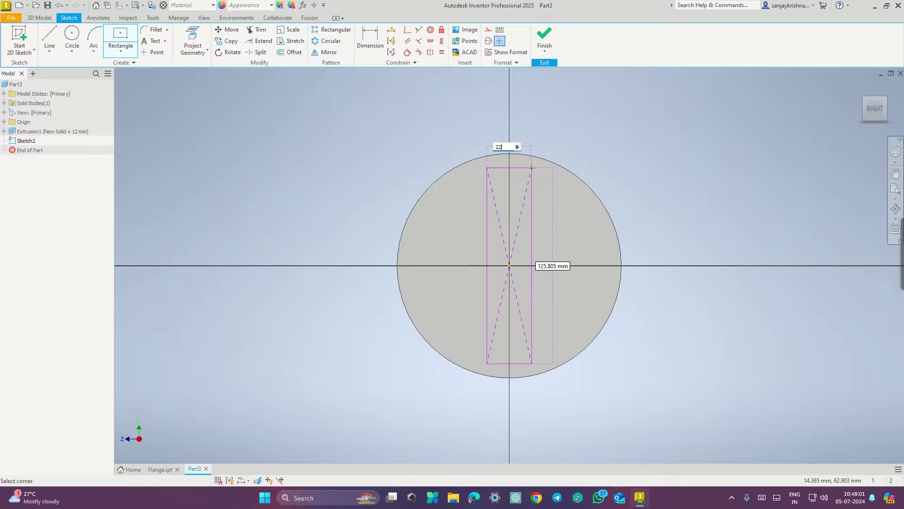
{"action": "key", "text": "Tab"}
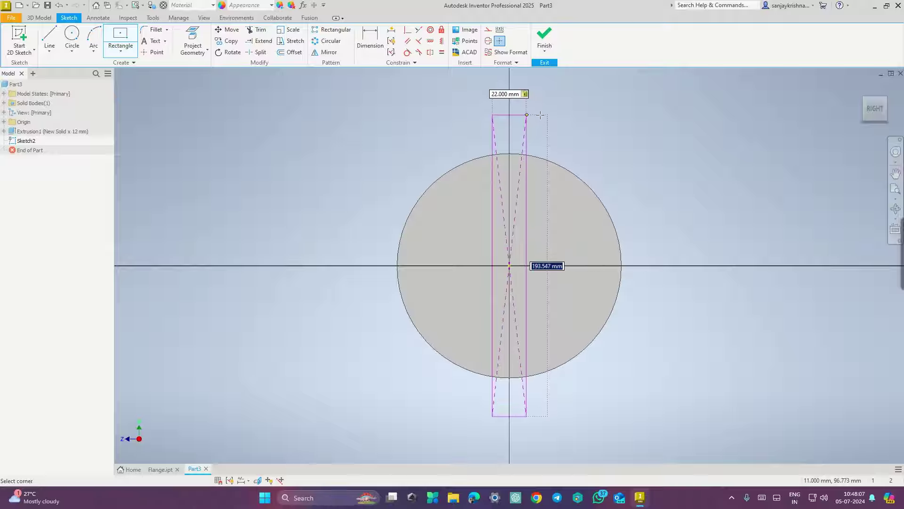
{"action": "left_click", "coordinate": [540, 114]}
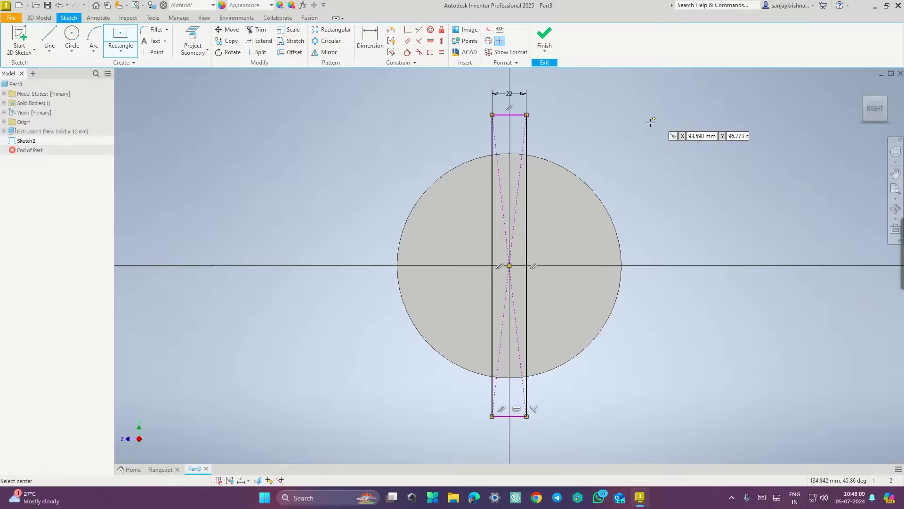
{"action": "key", "text": "Escape"}
Step: Sketch a circle centred on the origin that coincides with the disc's outer edge
{"action": "left_click", "coordinate": [71, 37]}
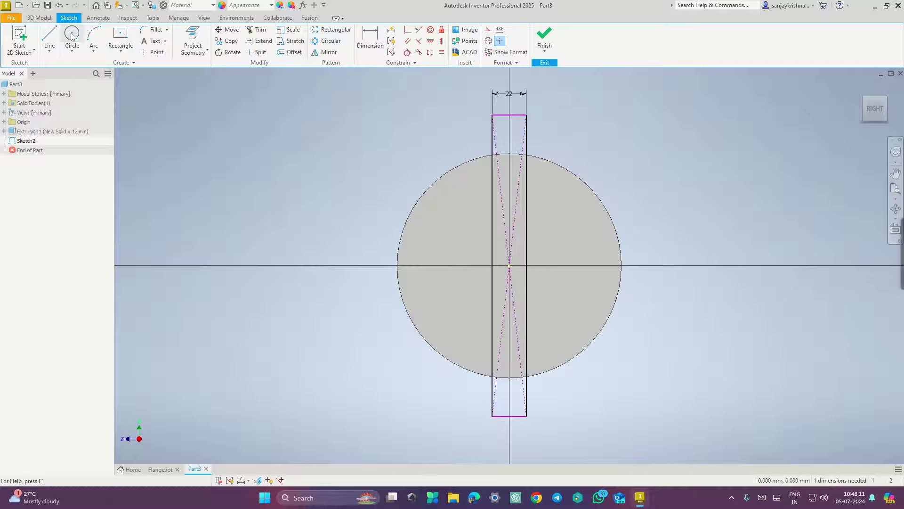
{"action": "left_click", "coordinate": [509, 266]}
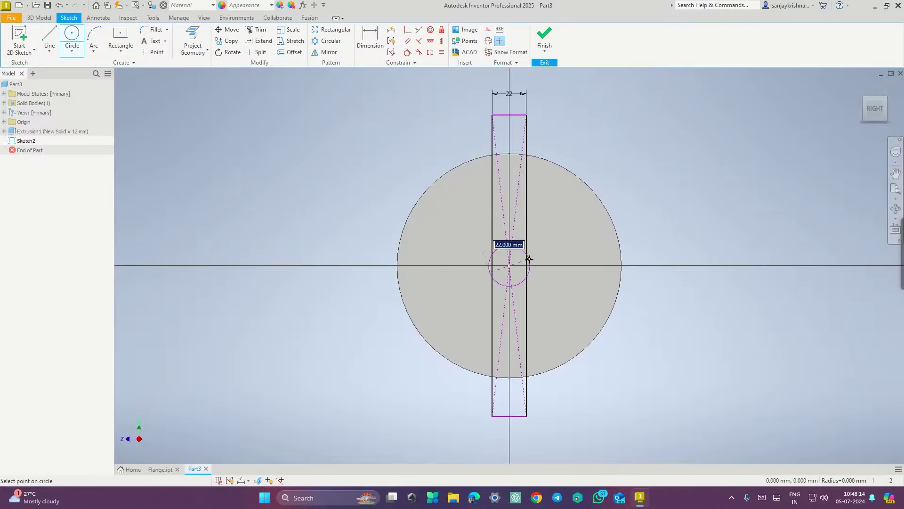
{"action": "left_click", "coordinate": [619, 253]}
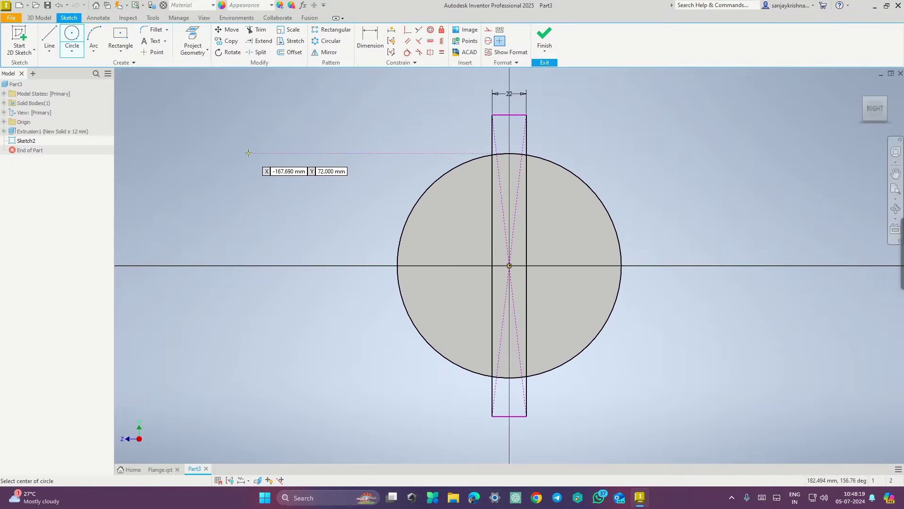
{"action": "key", "text": "Escape"}
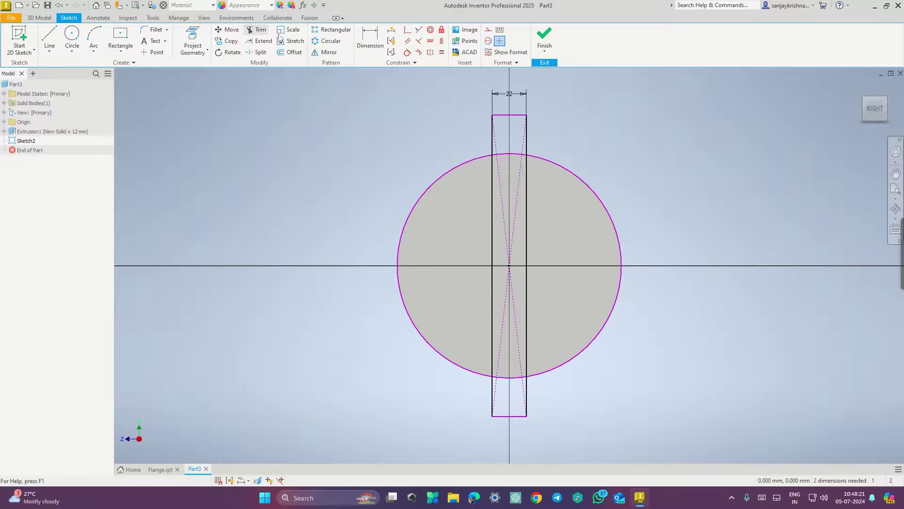
Step: Delete the rectangle's width dimension and trim away the rectangle ends that extend beyond the circle
{"action": "left_click", "coordinate": [498, 95]}
{"action": "key", "text": "Delete"}
{"action": "left_click", "coordinate": [260, 31]}
{"action": "left_click_drag", "start_coordinate": [460, 129], "coordinate": [518, 117]}
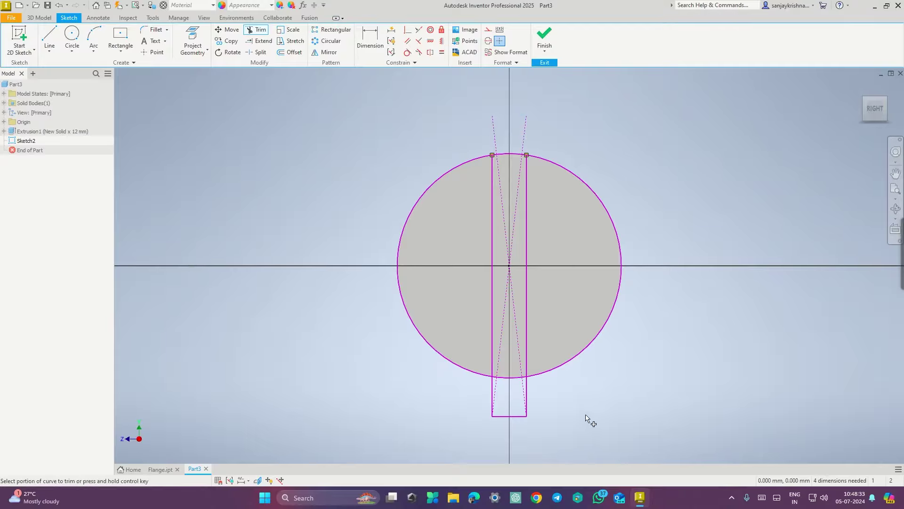
{"action": "mouse_move", "coordinate": [534, 402]}
{"action": "left_mouse_down"}
{"action": "mouse_move", "coordinate": [496, 406]}
{"action": "mouse_move", "coordinate": [509, 402]}
{"action": "mouse_move", "coordinate": [506, 414]}
{"action": "left_mouse_up"}
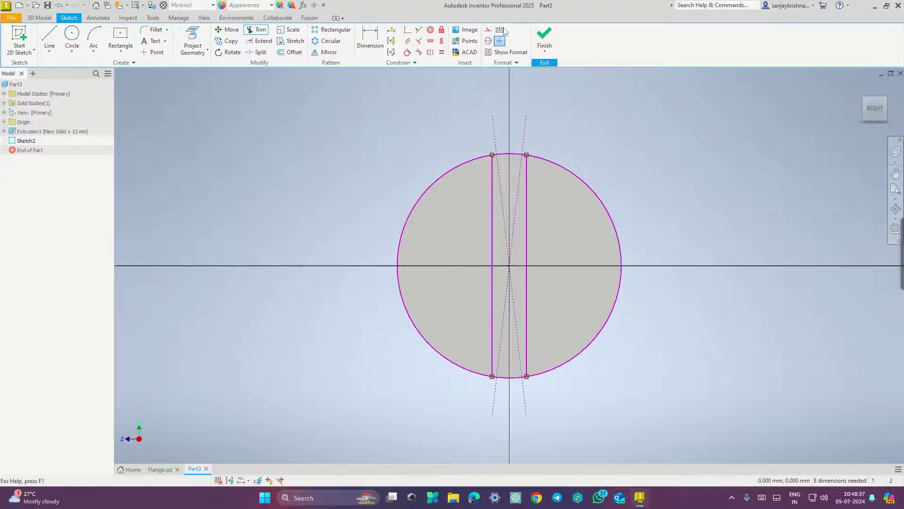
{"action": "key", "text": "Escape"}
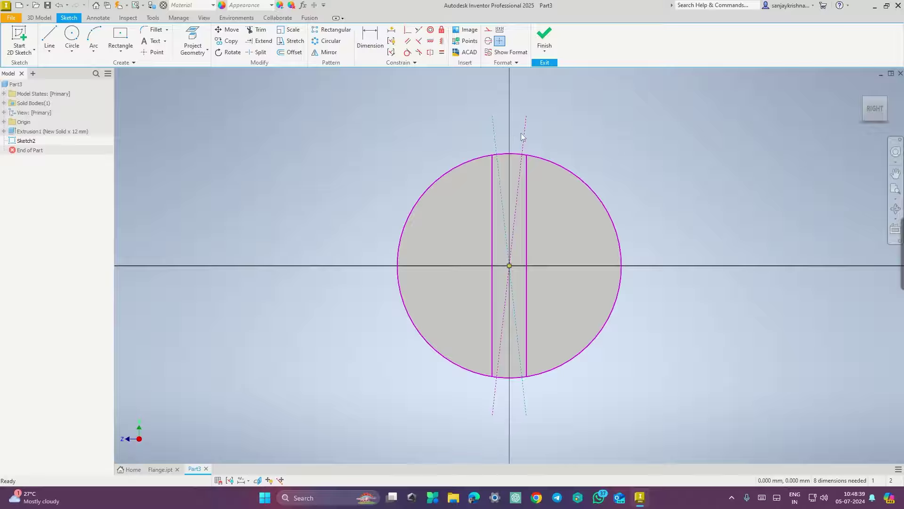
Step: Delete the rectangle's diagonal construction lines and finish the sketch
{"action": "left_click", "coordinate": [524, 134]}
{"action": "key", "text": "Delete"}
{"action": "left_click", "coordinate": [544, 37]}
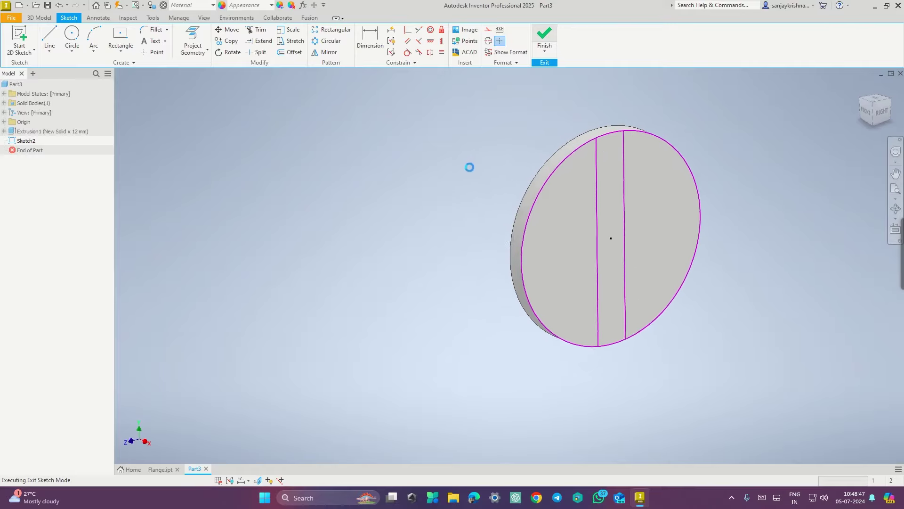
Step: Extrude the central strip 12 mm out from the disc face as a joined tongue, checking its depth in the reference print
{"action": "left_click", "coordinate": [57, 45]}
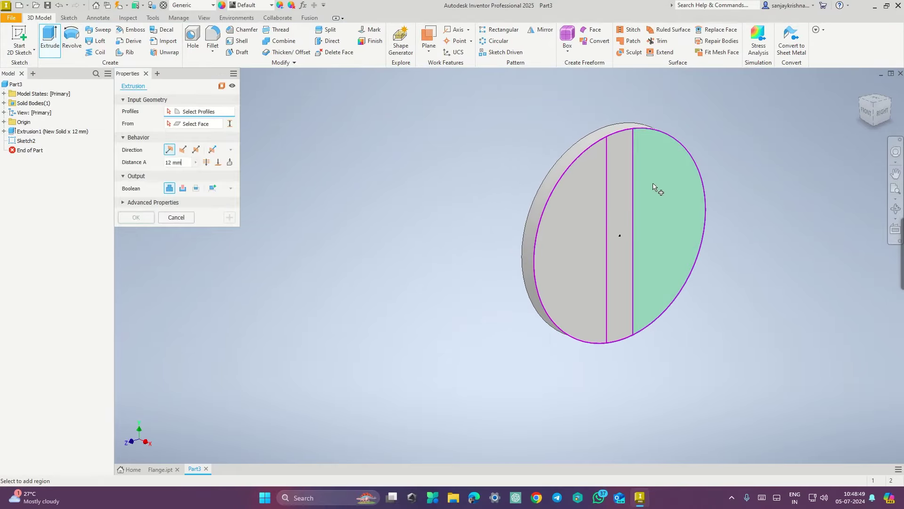
{"action": "left_click", "coordinate": [620, 198]}
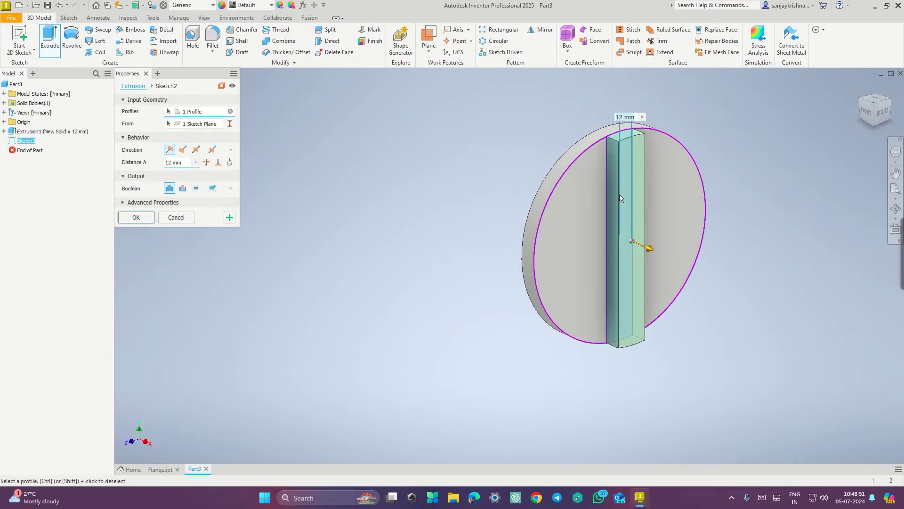
{"action": "key", "text": "ctrl+super+Right"}
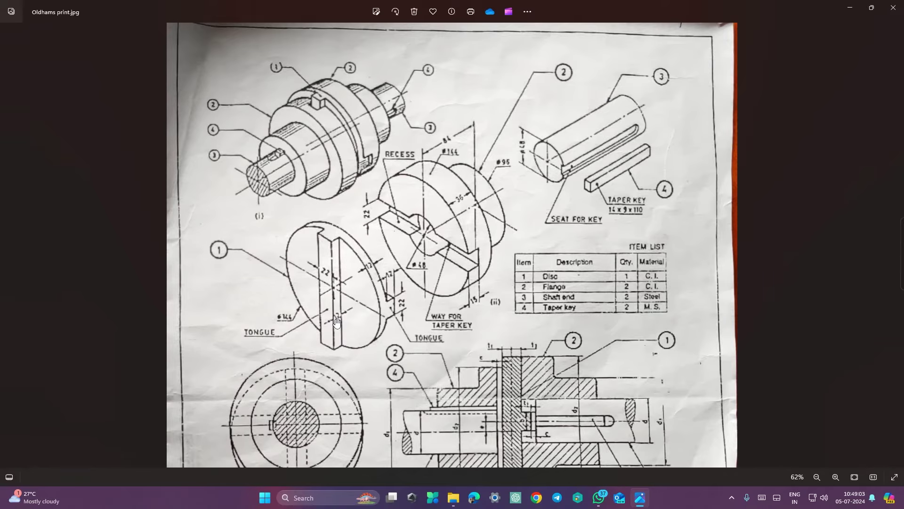
{"action": "key", "text": "ctrl+super+Left"}
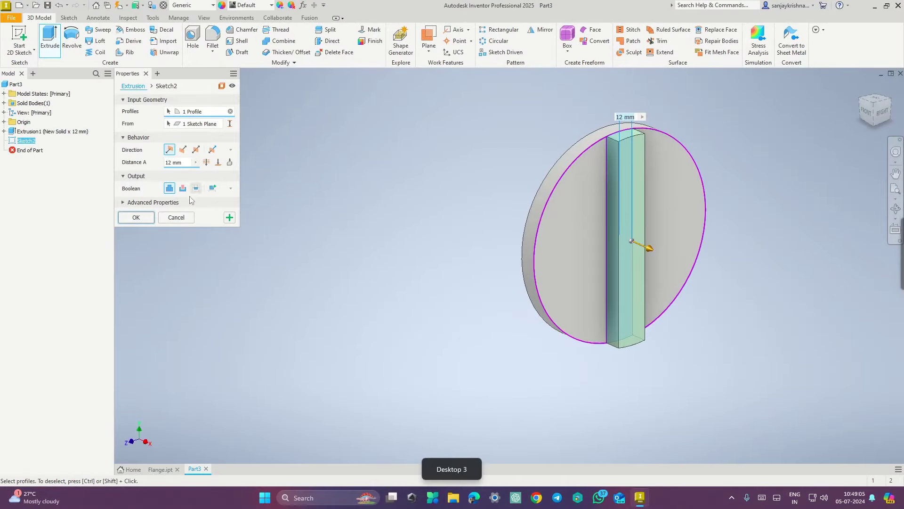
{"action": "left_click", "coordinate": [149, 217]}
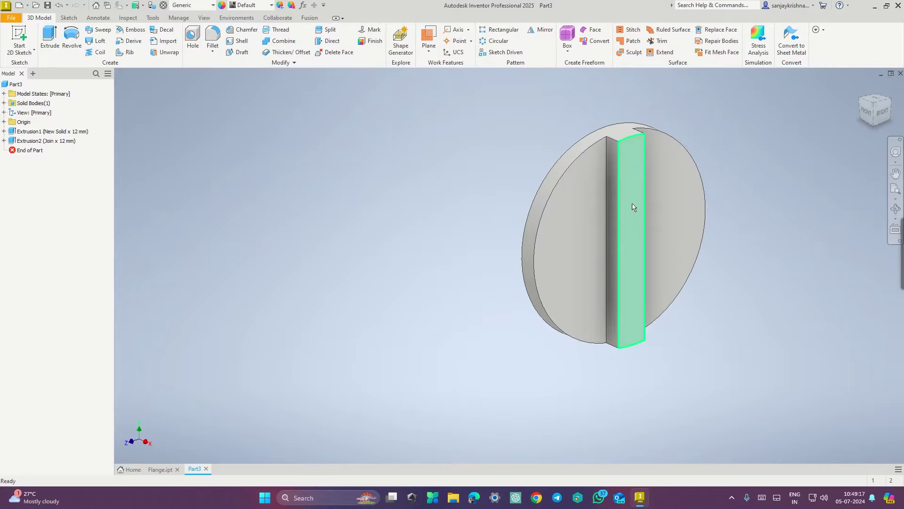
Step: Start a new sketch on the disc's opposite flat face
{"action": "middle_click_drag", "start_coordinate": [359, 303], "coordinate": [642, 259], "text": "shift"}
{"action": "right_click", "coordinate": [640, 255]}
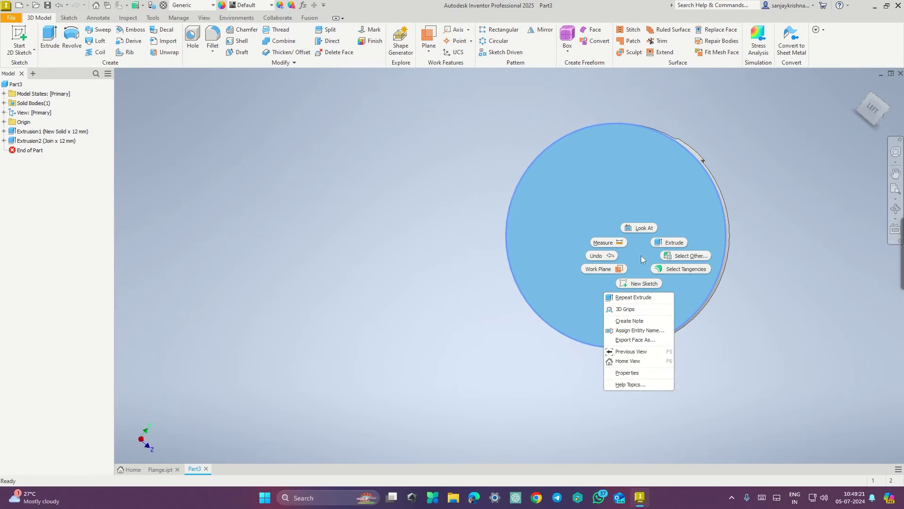
{"action": "left_click", "coordinate": [641, 283]}
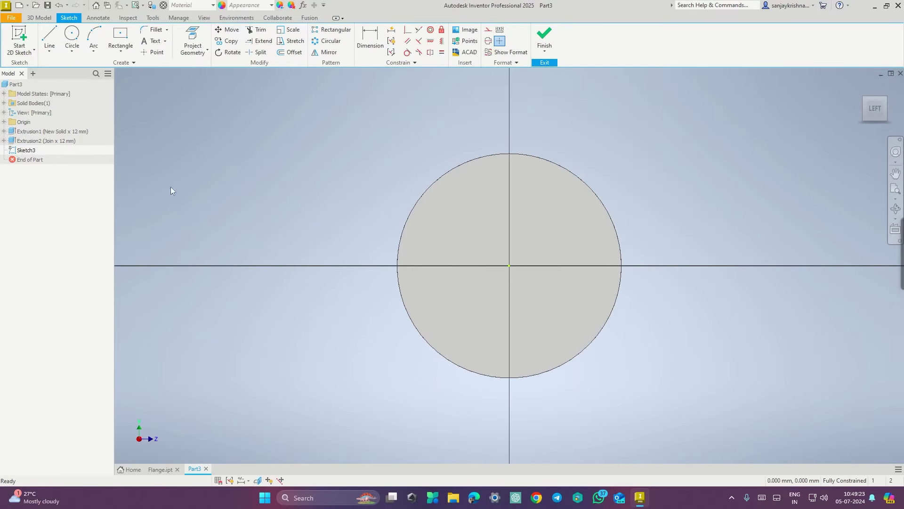
Step: Sketch a horizontal centre rectangle on the origin, 22 mm high and about 195 mm long, extending past both sides of the disc
{"action": "left_click", "coordinate": [126, 51]}
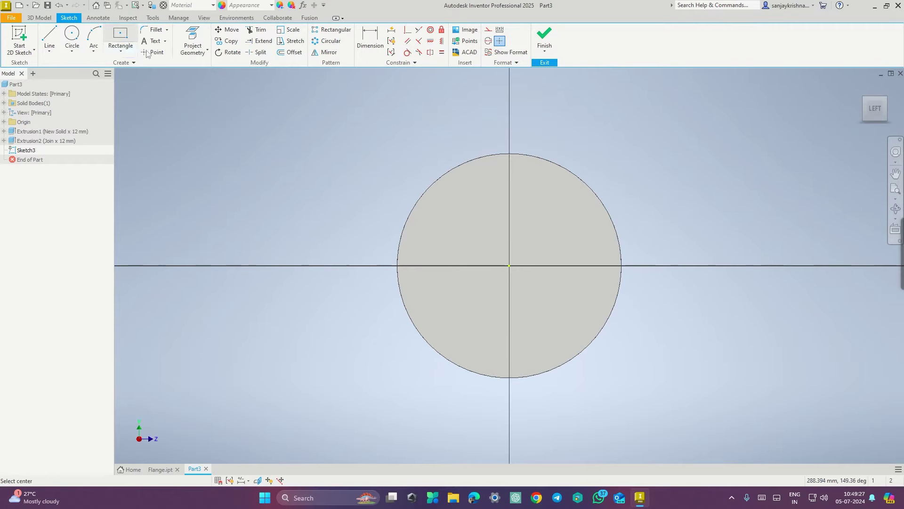
{"action": "left_click", "coordinate": [509, 266]}
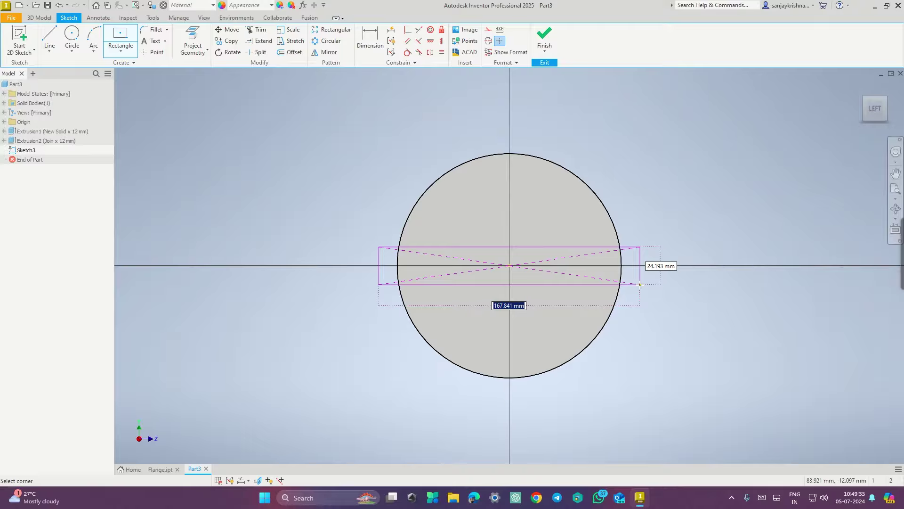
{"action": "key", "text": "Tab"}
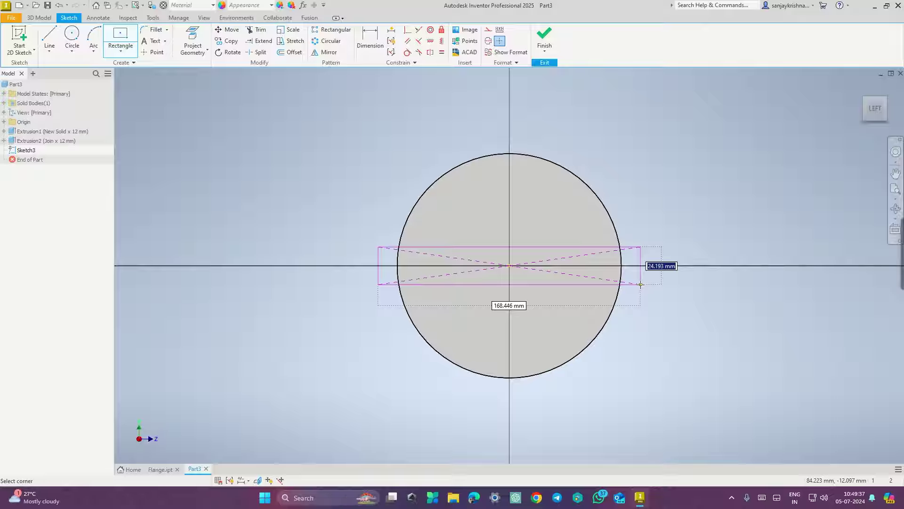
{"action": "type", "text": "22"}
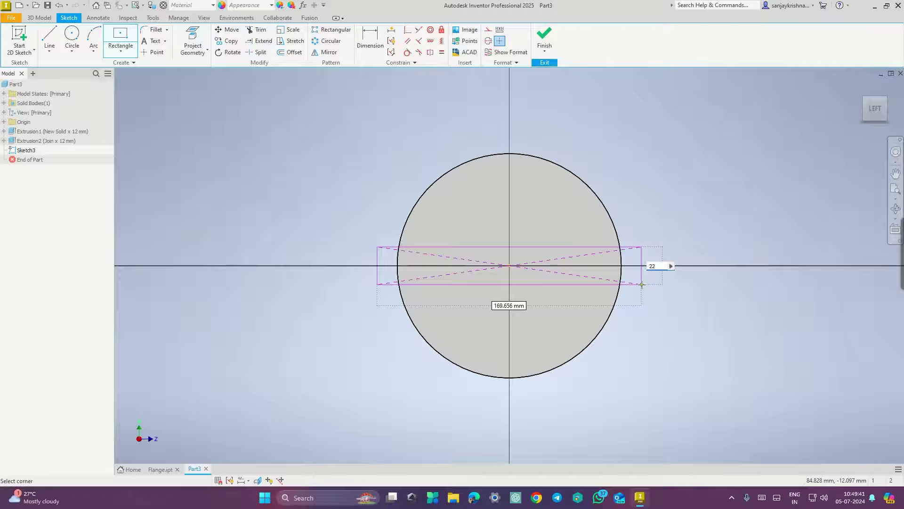
{"action": "key", "text": "Tab"}
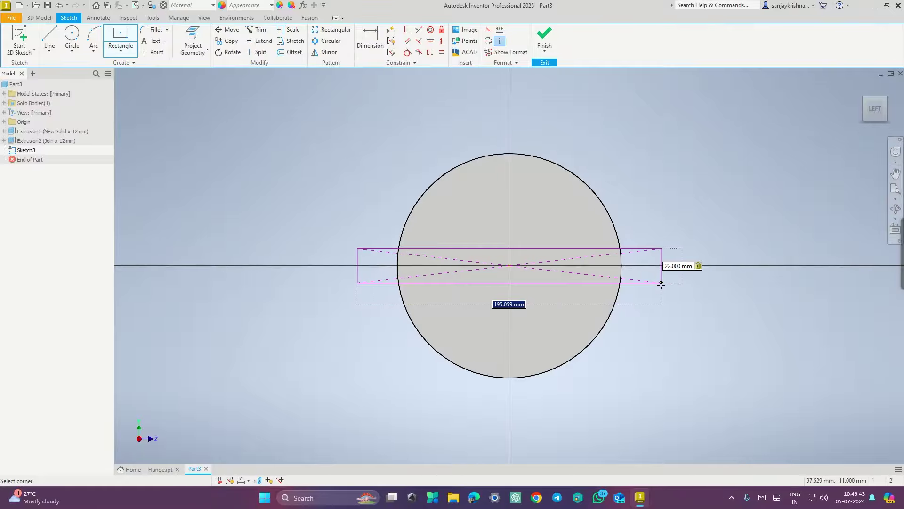
{"action": "left_click", "coordinate": [662, 283]}
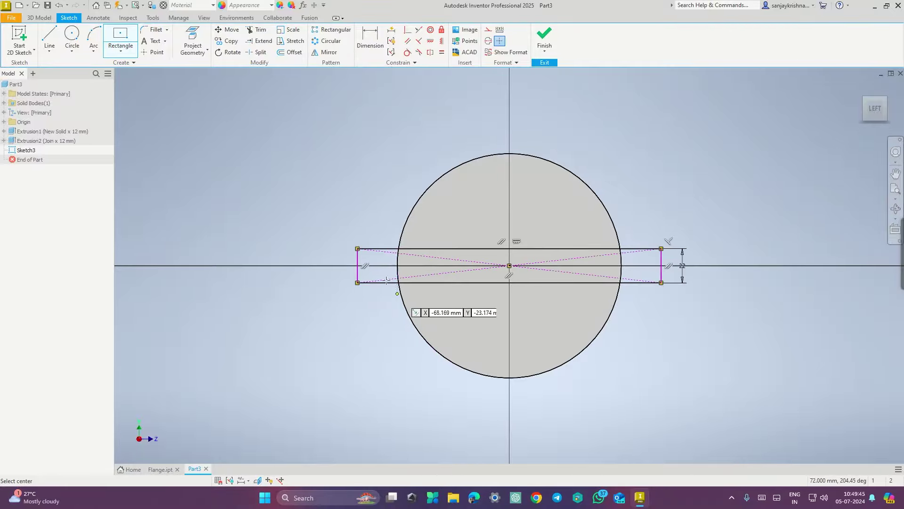
Step: Sketch a 144 mm diameter circle centred on the origin along the disc's outer edge
{"action": "left_click", "coordinate": [71, 35]}
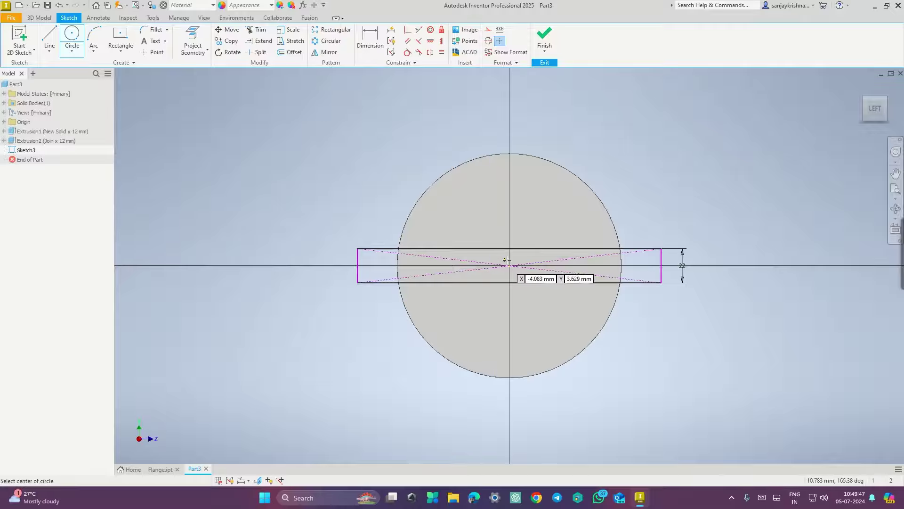
{"action": "left_click", "coordinate": [508, 265]}
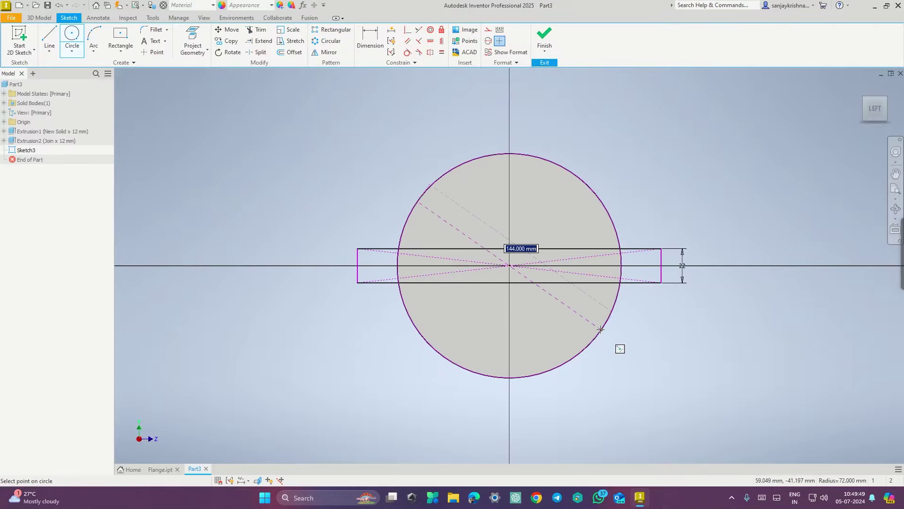
{"action": "left_click", "coordinate": [601, 330]}
{"action": "key", "text": "Escape"}
Step: Delete the horizontal rectangle's height dimension and trim off both of its ends outside the circle
{"action": "key", "text": "Delete"}
{"action": "left_click", "coordinate": [259, 35]}
{"action": "left_click_drag", "start_coordinate": [377, 225], "coordinate": [374, 296]}
{"action": "mouse_move", "coordinate": [643, 214]}
{"action": "left_mouse_down"}
{"action": "mouse_move", "coordinate": [644, 282]}
{"action": "mouse_move", "coordinate": [673, 238]}
{"action": "left_mouse_up"}
{"action": "key", "text": "Escape"}
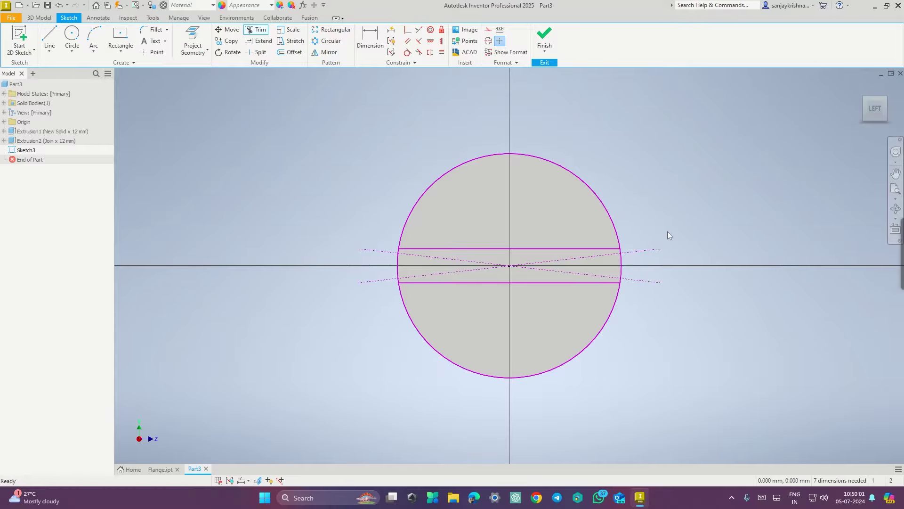
Step: Delete both diagonal construction lines of the horizontal rectangle and finish the sketch
{"action": "left_click", "coordinate": [657, 249]}
{"action": "key", "text": "Delete"}
{"action": "left_click", "coordinate": [650, 280]}
{"action": "key", "text": "Delete"}
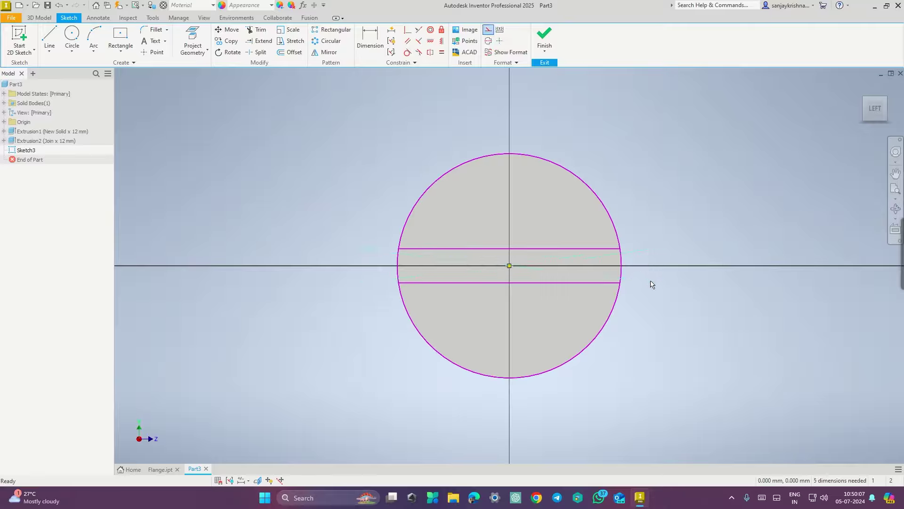
{"action": "left_click", "coordinate": [544, 38]}
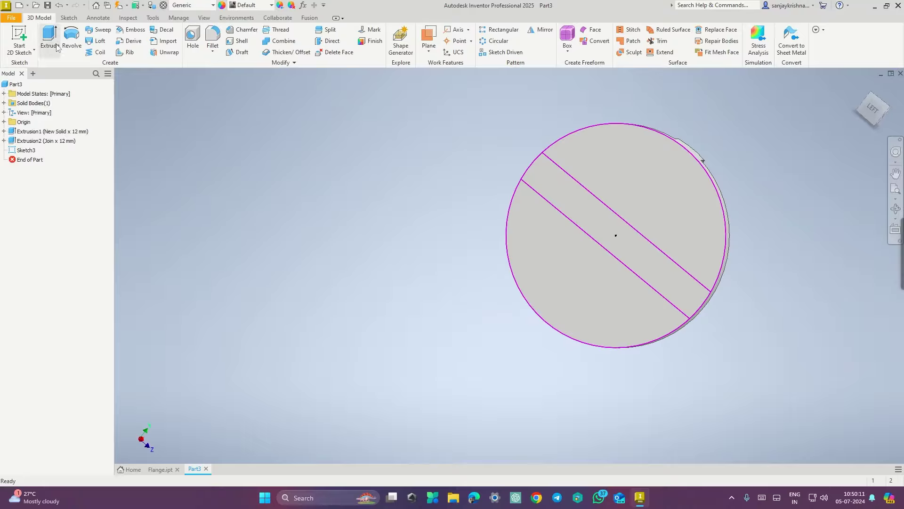
Step: Extrude the trimmed horizontal strip 12 mm outward from the disc face, joined to the body, as the second tongue
{"action": "left_click", "coordinate": [50, 40]}
{"action": "left_click", "coordinate": [615, 225]}
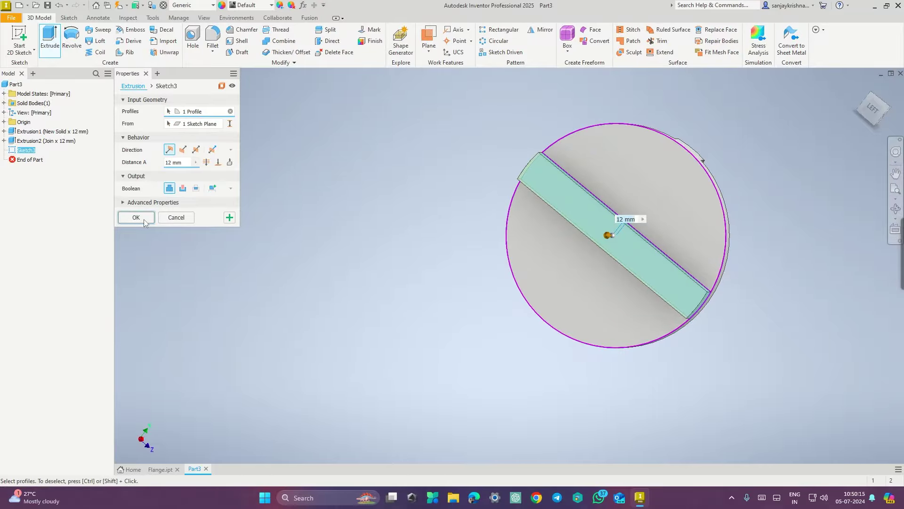
{"action": "left_click", "coordinate": [136, 217]}
{"action": "middle_click_drag", "start_coordinate": [745, 246], "coordinate": [614, 273], "text": "shift"}
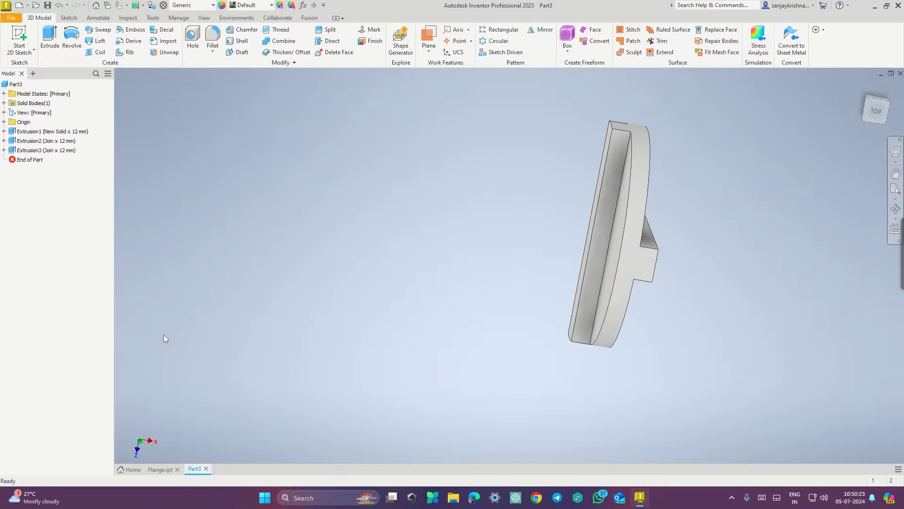
Step: Save the part as Disc in the Oldhams Coupling folder
{"action": "key", "text": "ctrl+s"}
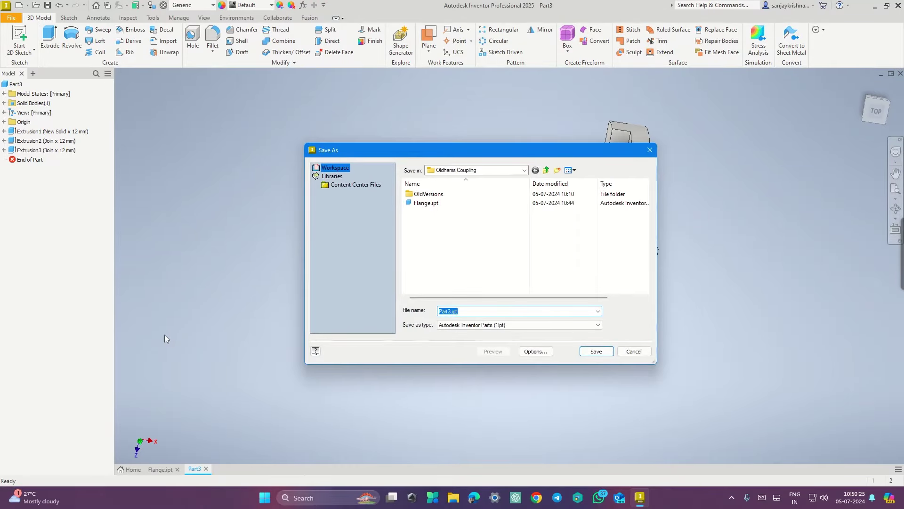
{"action": "type", "text": "Di"}
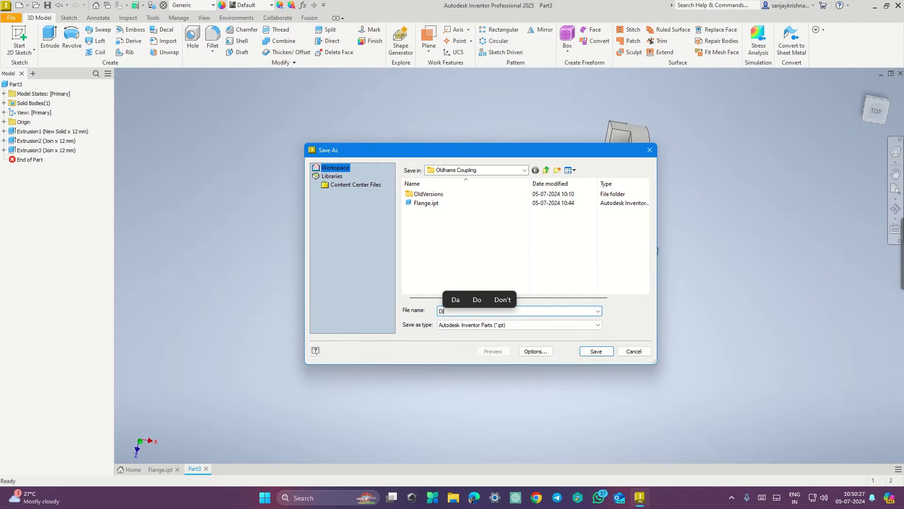
{"action": "type", "text": "sc"}
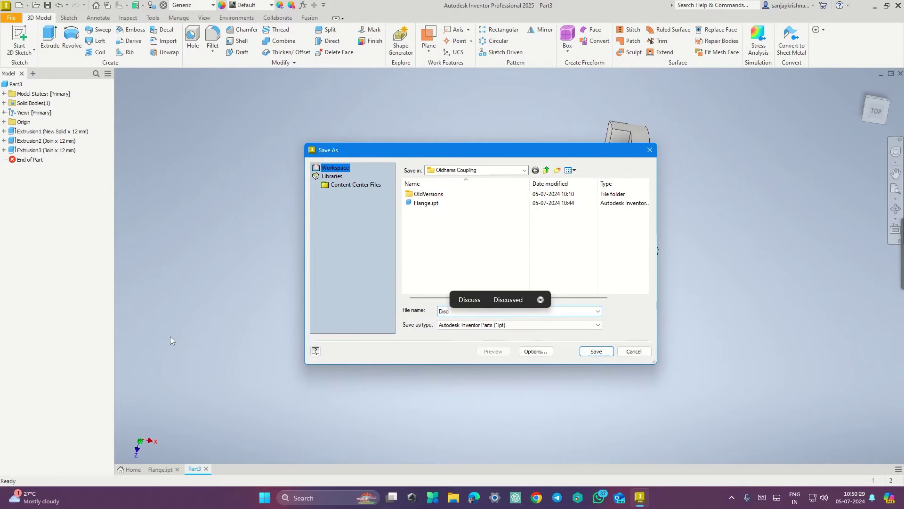
{"action": "left_click", "coordinate": [596, 351]}
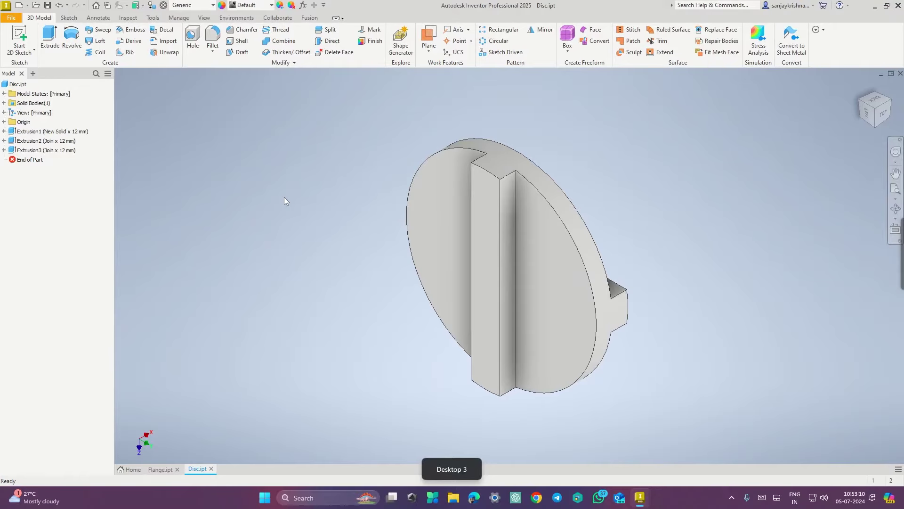
Step: Consult the shaft end and taper key on the reference print and create a new part from the Standard (mm).ipt template
{"action": "key", "text": "ctrl+super+Right"}
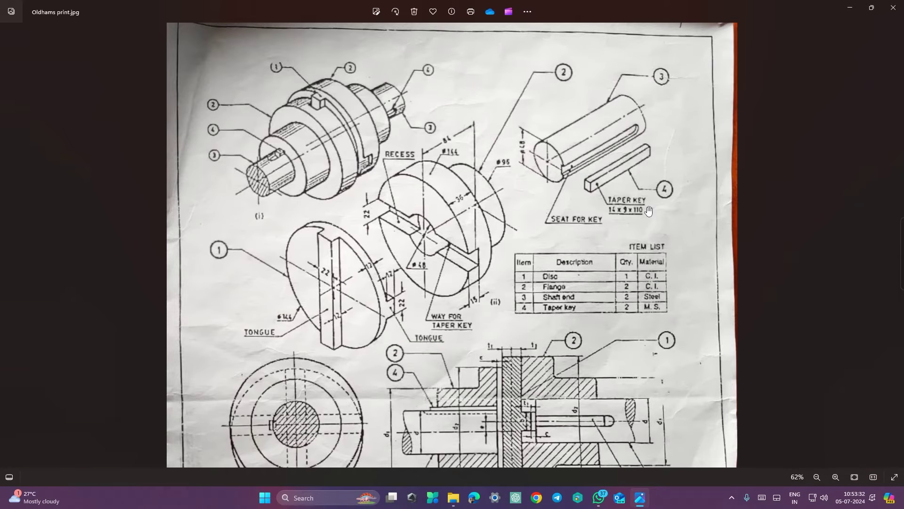
{"action": "key", "text": "ctrl+super+Right"}
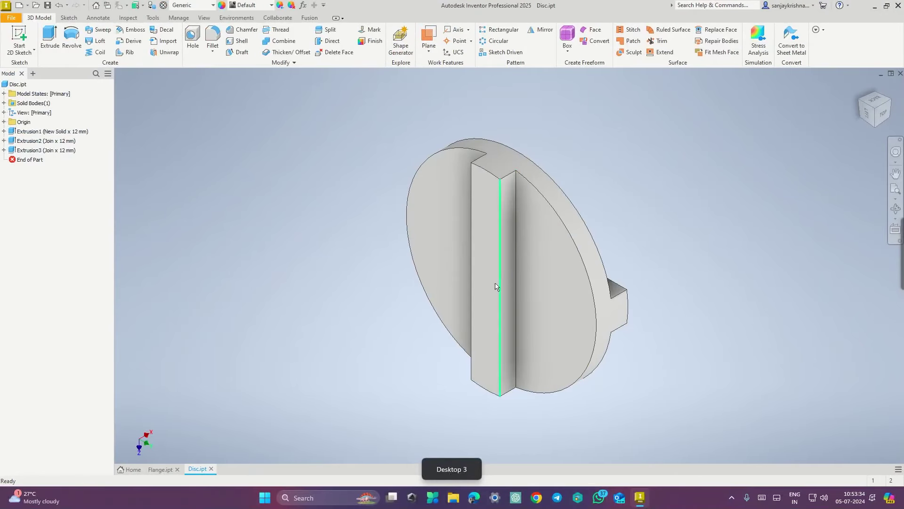
{"action": "left_click", "coordinate": [18, 5]}
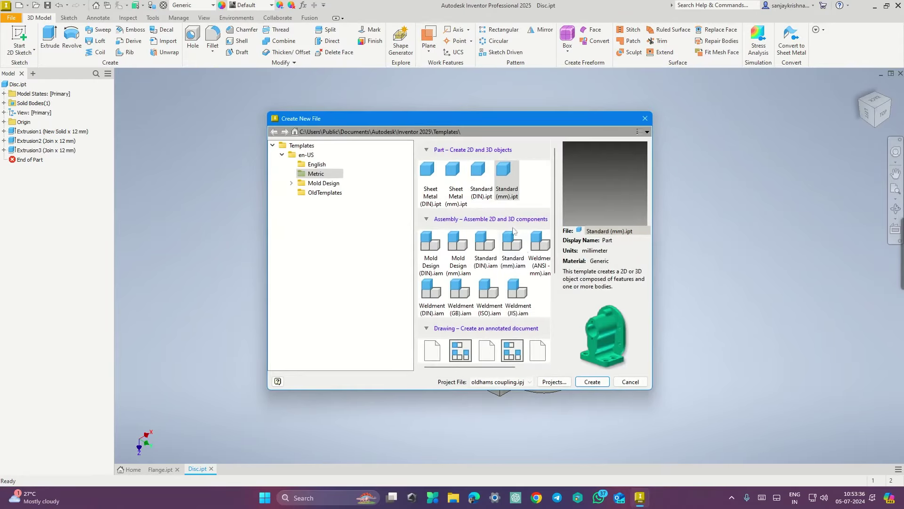
{"action": "left_click", "coordinate": [592, 382]}
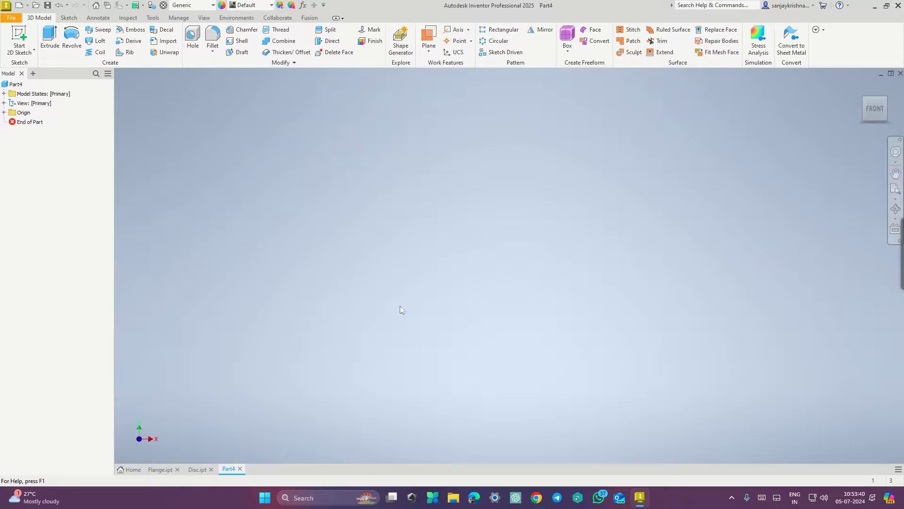
Step: Sketch a 48 mm diameter circle centred on the origin of the YZ plane and finish the sketch
{"action": "left_click", "coordinate": [28, 31]}
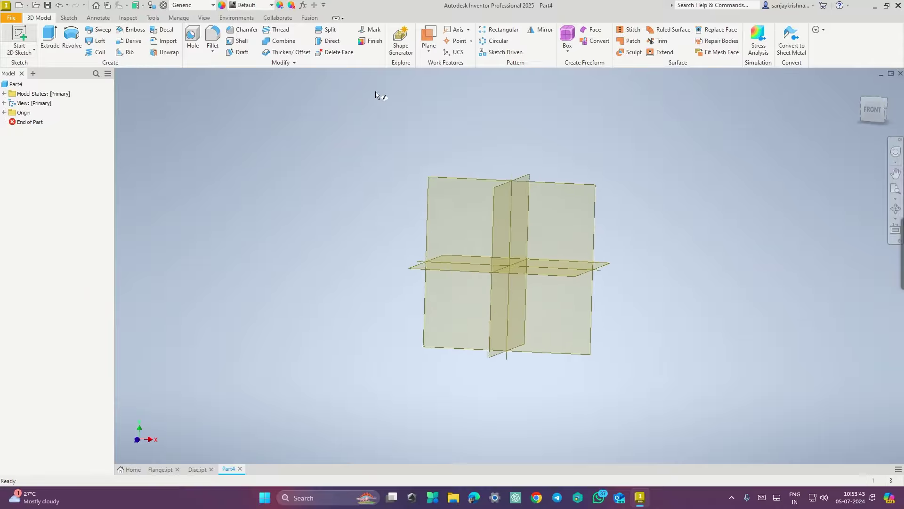
{"action": "left_click", "coordinate": [435, 206]}
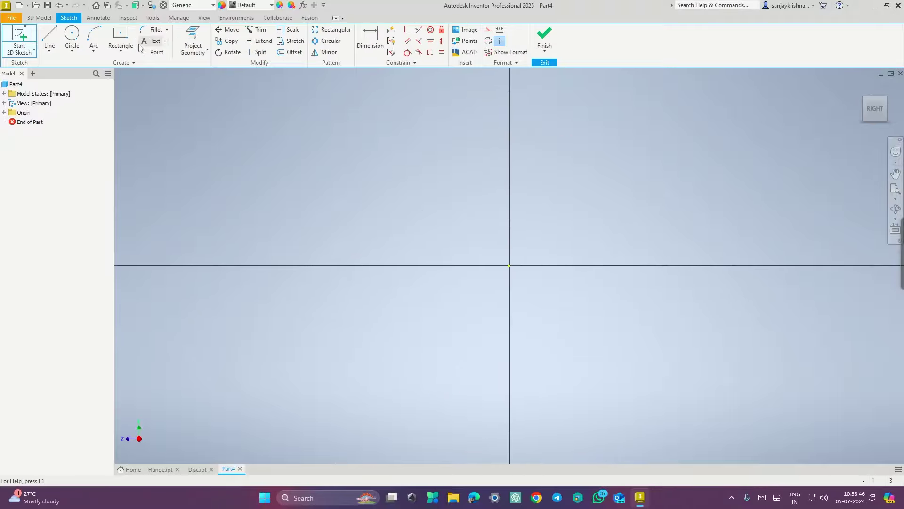
{"action": "left_click", "coordinate": [75, 41]}
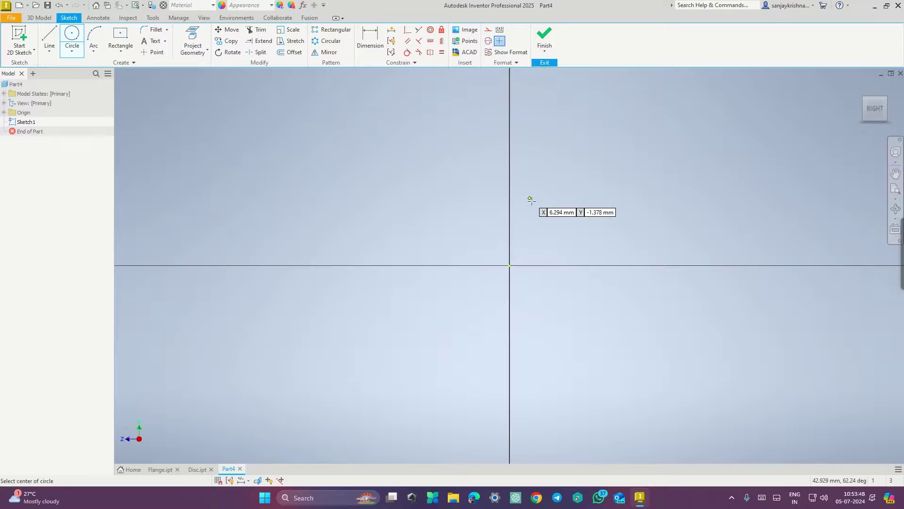
{"action": "left_click", "coordinate": [509, 265]}
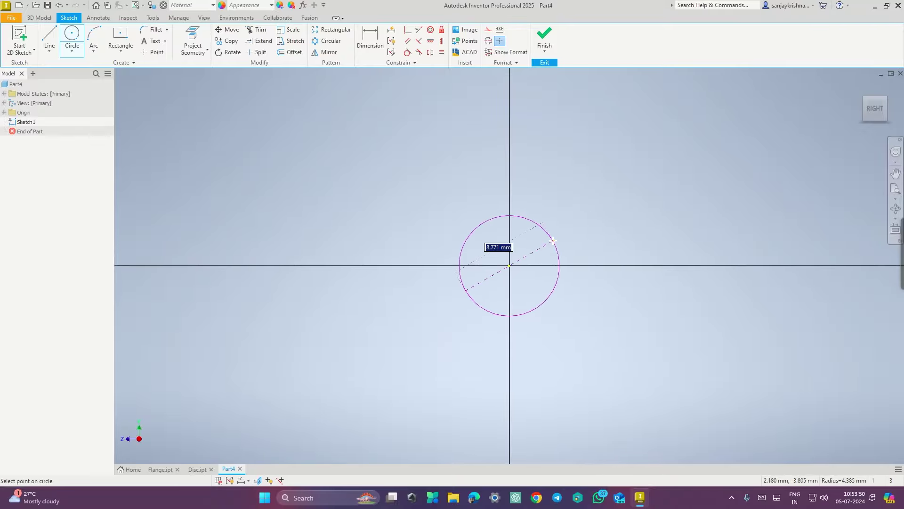
{"action": "type", "text": "48"}
{"action": "key", "text": "Return"}
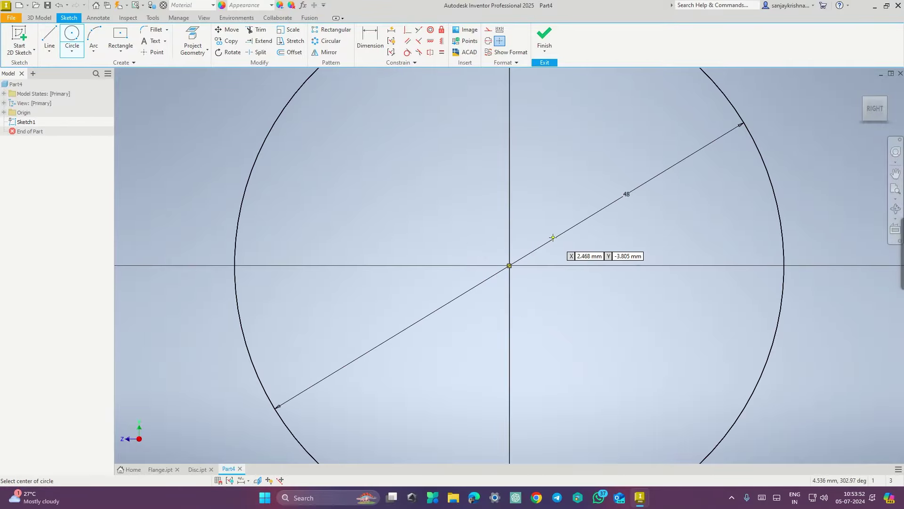
{"action": "left_click", "coordinate": [544, 36]}
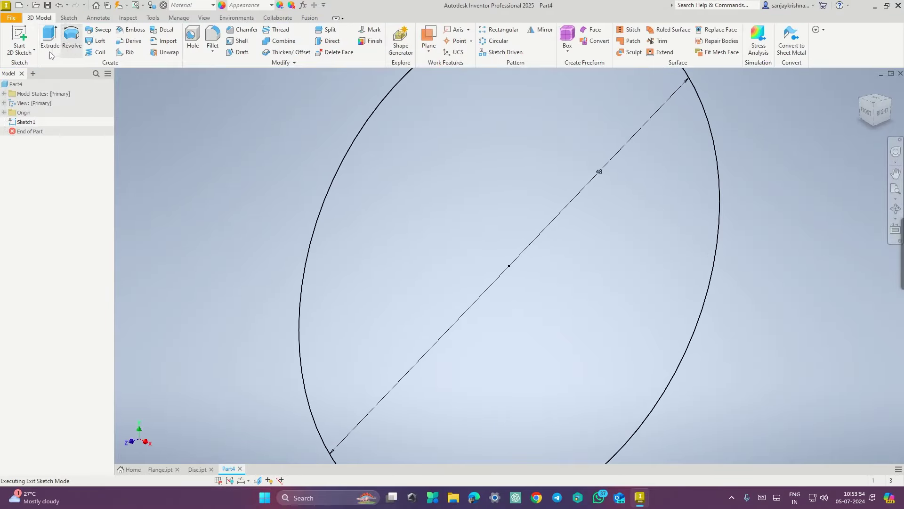
Step: Extrude the 48 mm circle 130 mm to form the shaft
{"action": "left_click", "coordinate": [49, 40]}
{"action": "scroll", "coordinate": [293, 199], "scroll_direction": "down", "scroll_amount": 4}
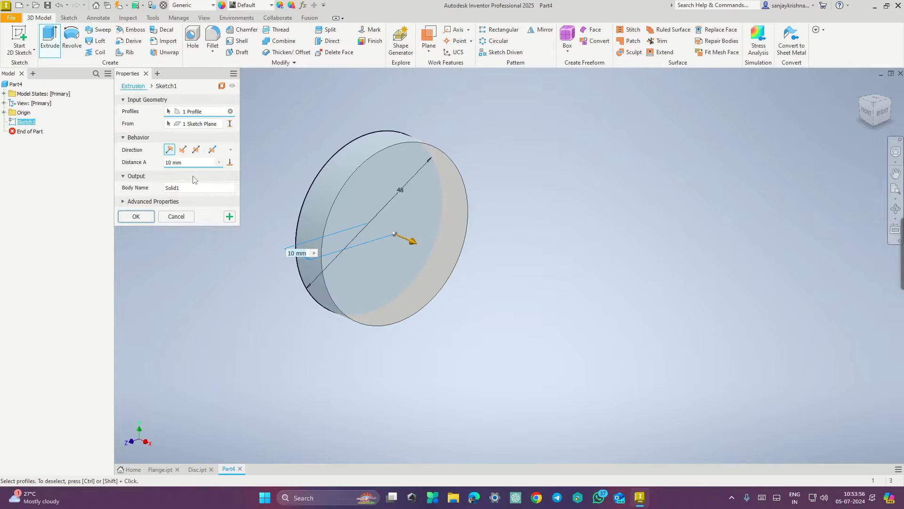
{"action": "left_click_drag", "start_coordinate": [191, 164], "coordinate": [125, 167]}
{"action": "type", "text": "130"}
{"action": "left_click", "coordinate": [137, 216]}
{"action": "scroll", "coordinate": [294, 205], "scroll_direction": "down", "scroll_amount": 5}
{"action": "scroll", "coordinate": [293, 206], "scroll_direction": "up", "scroll_amount": 3}
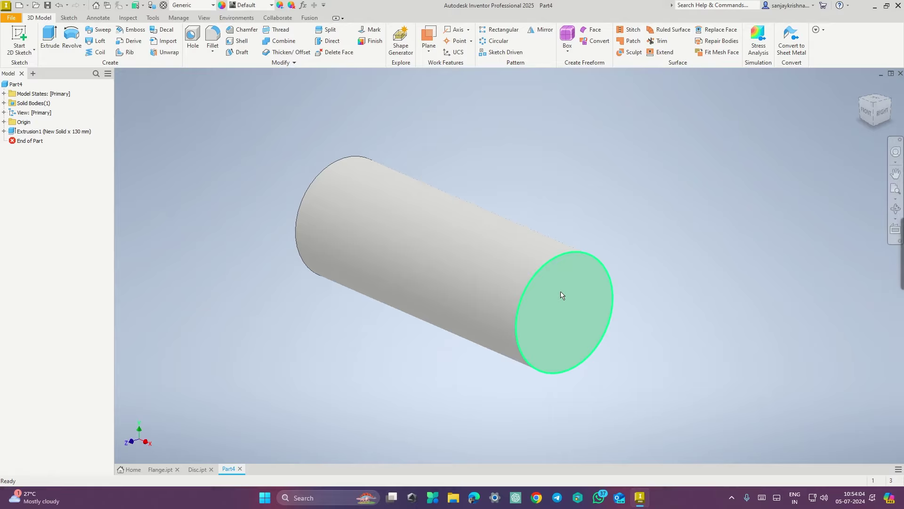
Step: Check the key size on the print and sketch a 9 mm wide, 14 mm high centre rectangle on the shaft end face's right quadrant point
{"action": "key", "text": "ctrl+super+Right"}
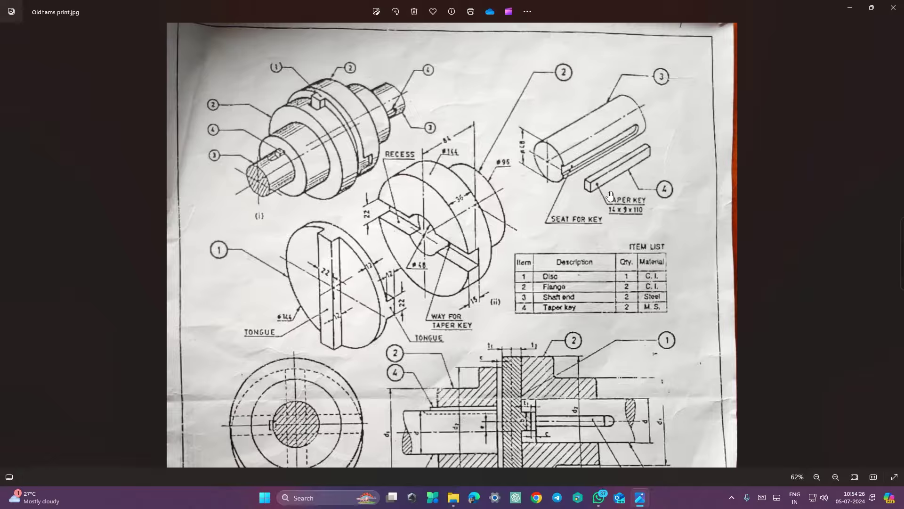
{"action": "key", "text": "ctrl+super+Right"}
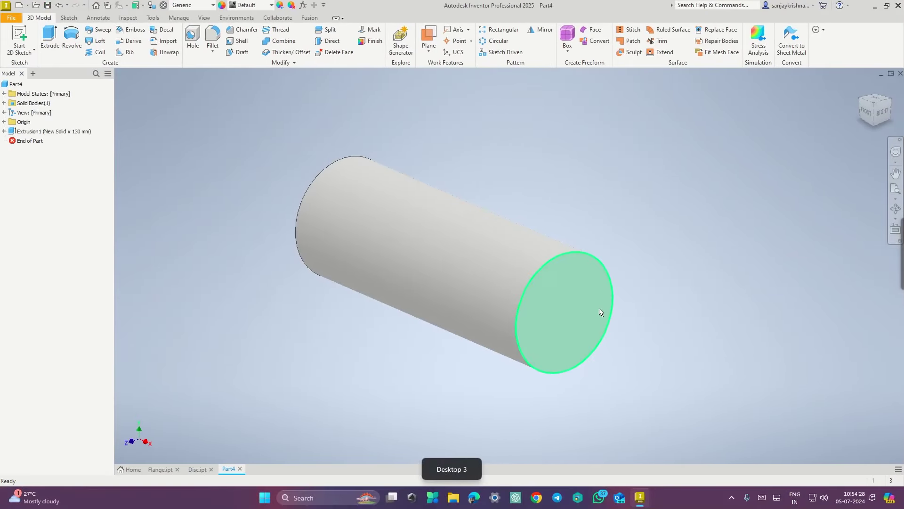
{"action": "right_click", "coordinate": [578, 326]}
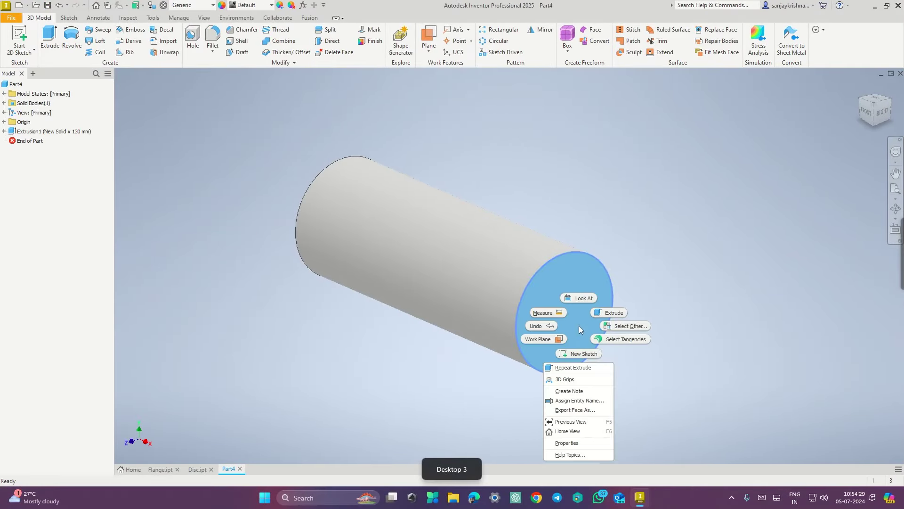
{"action": "left_click", "coordinate": [583, 353]}
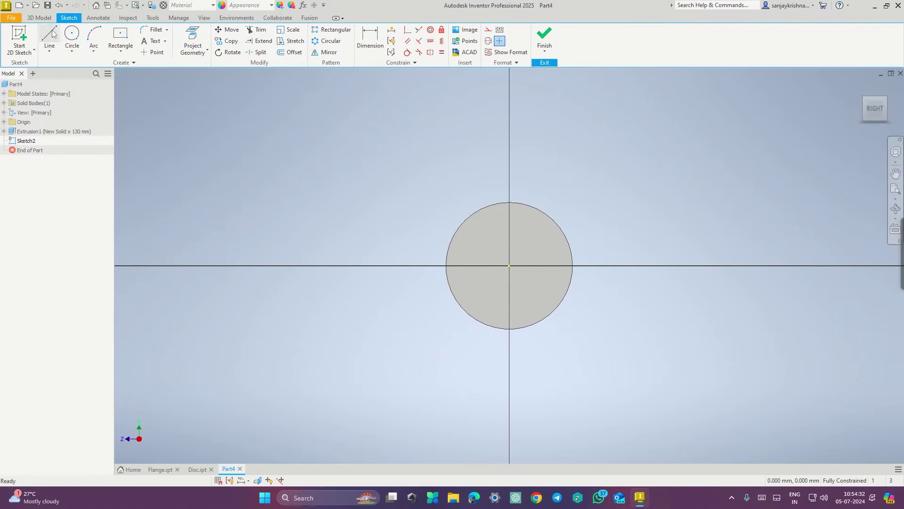
{"action": "left_click", "coordinate": [121, 38]}
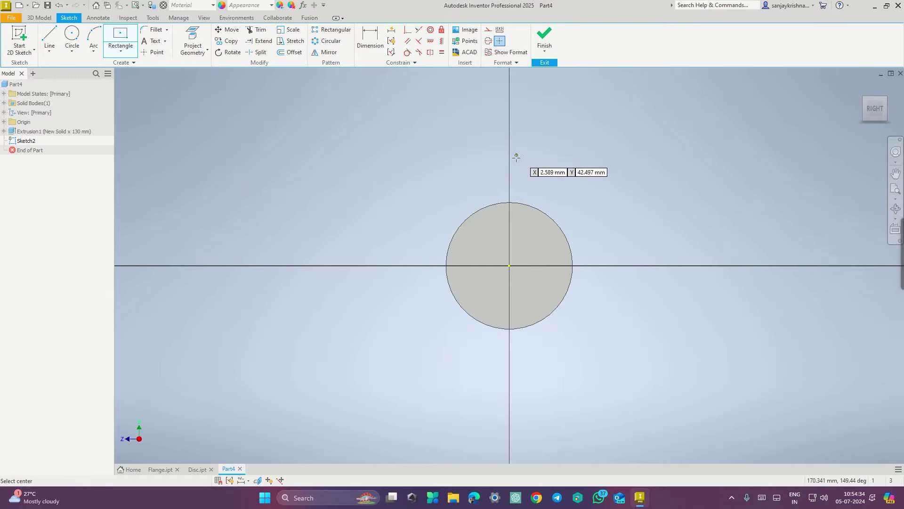
{"action": "left_click", "coordinate": [573, 266]}
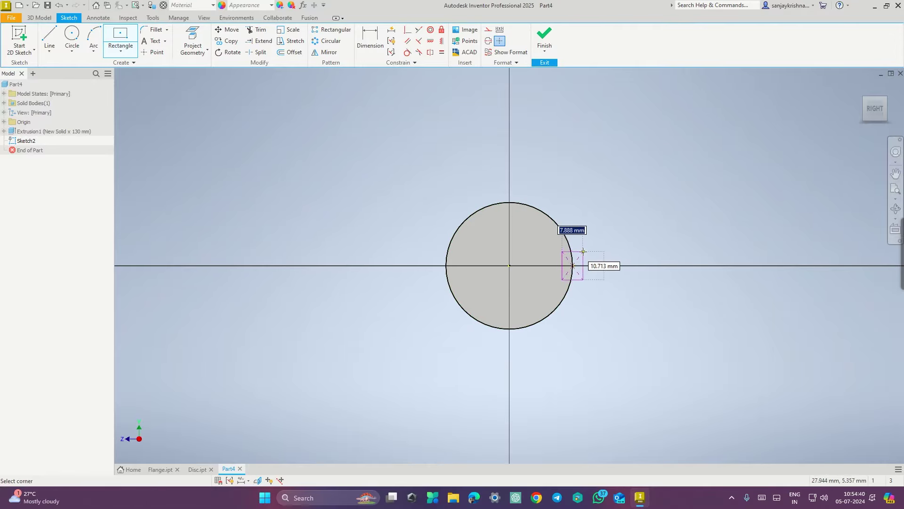
{"action": "type", "text": "9"}
{"action": "key", "text": "Tab"}
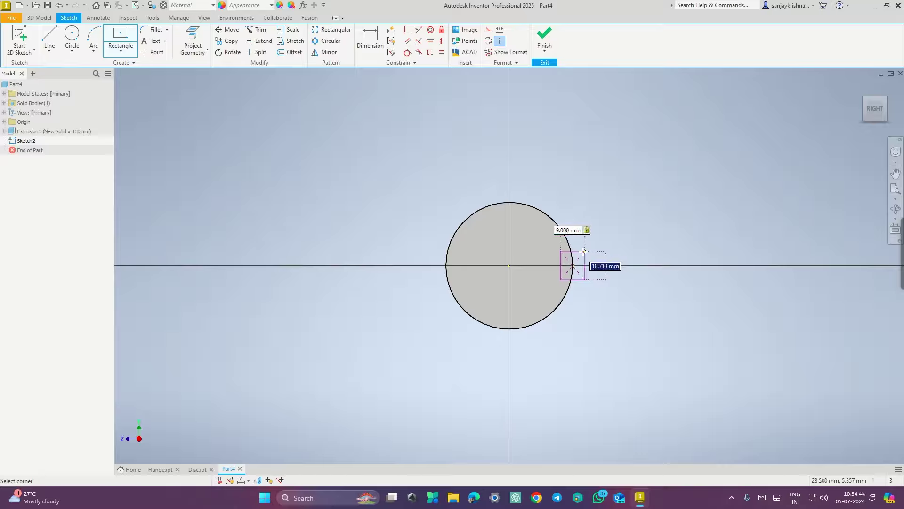
{"action": "type", "text": "14"}
{"action": "key", "text": "Return"}
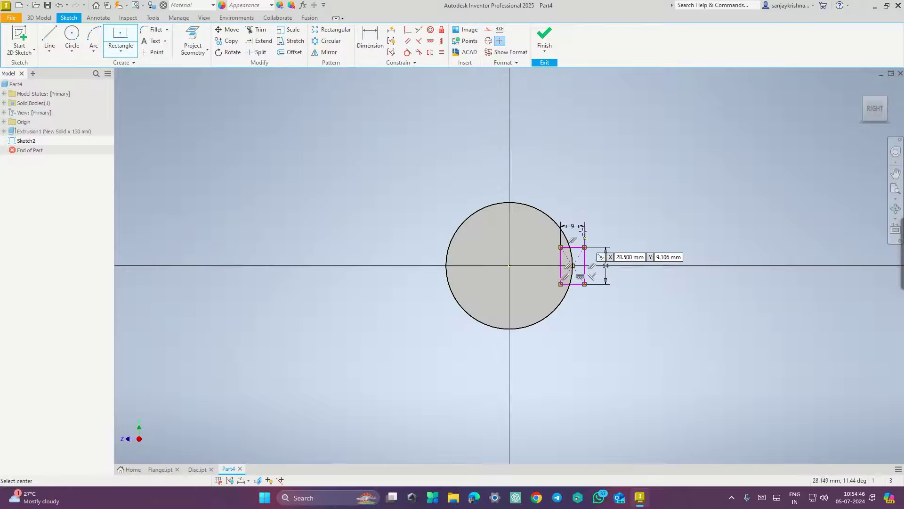
{"action": "left_click", "coordinate": [548, 37]}
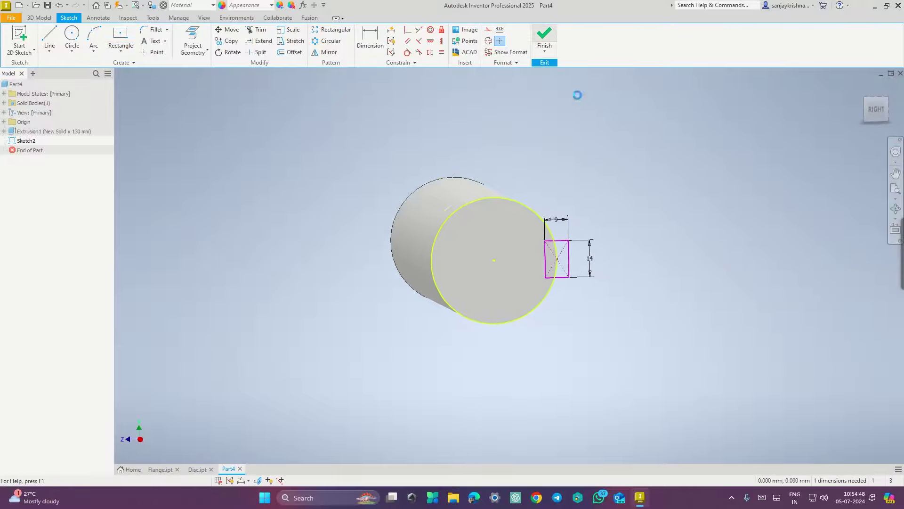
Step: Cut the part of the rectangle inside the shaft 120 mm along its length as the key seat, and compare it with the print
{"action": "middle_click_drag", "start_coordinate": [677, 245], "coordinate": [567, 233], "text": "shift"}
{"action": "left_click", "coordinate": [49, 40]}
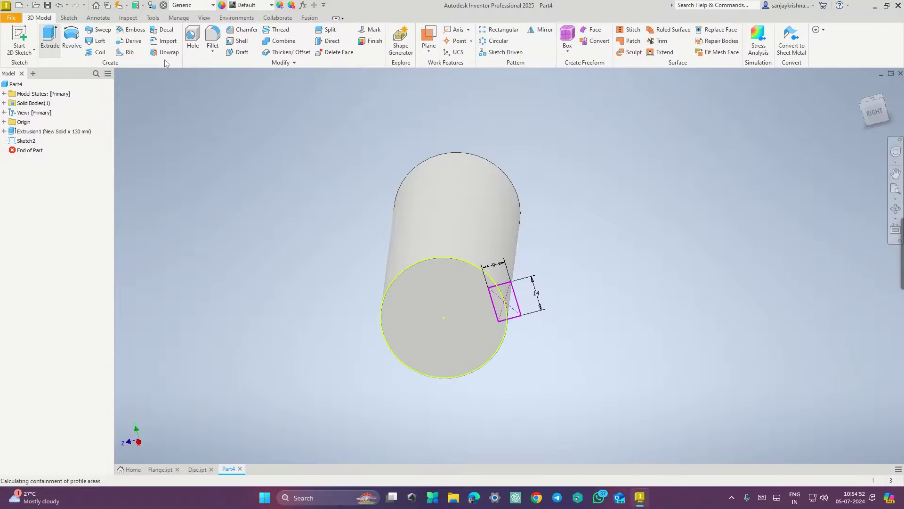
{"action": "key", "text": "ctrl+super+Right"}
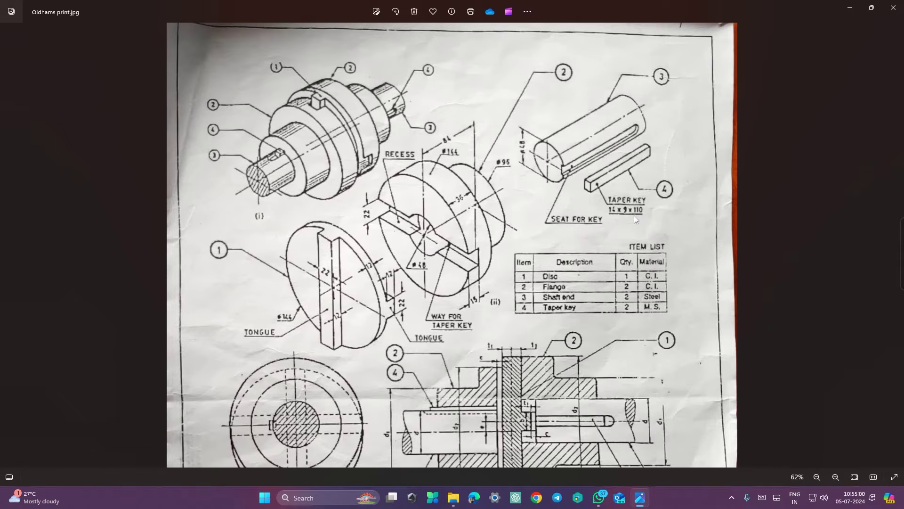
{"action": "key", "text": "ctrl+super+Left"}
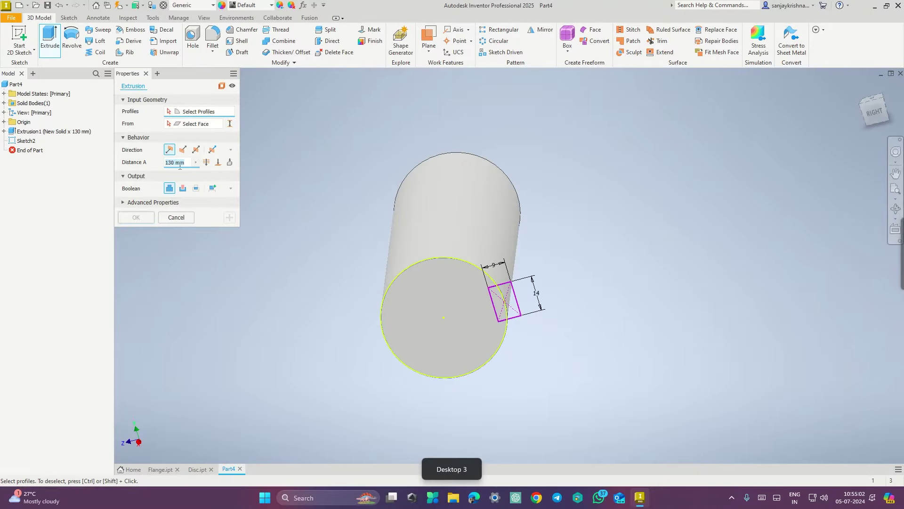
{"action": "left_click", "coordinate": [183, 188]}
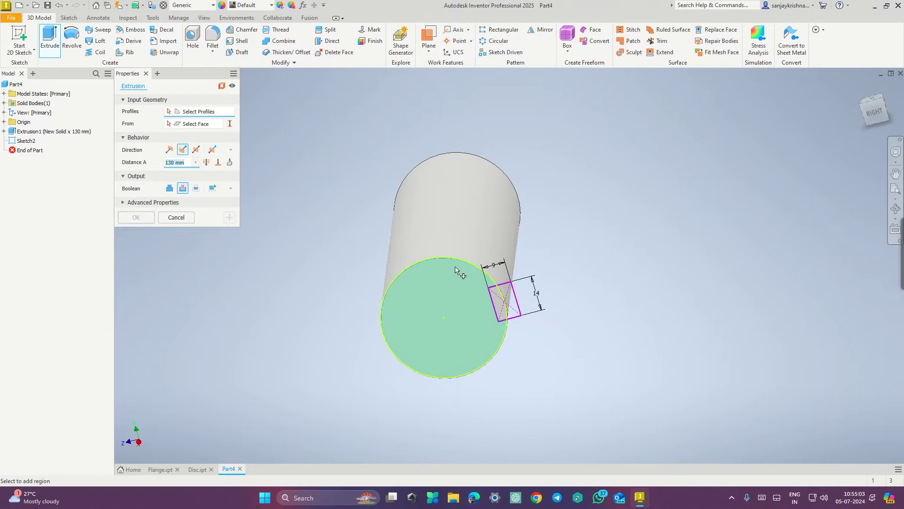
{"action": "left_click", "coordinate": [502, 304]}
{"action": "left_click_drag", "start_coordinate": [188, 164], "coordinate": [163, 166]}
{"action": "type", "text": "120"}
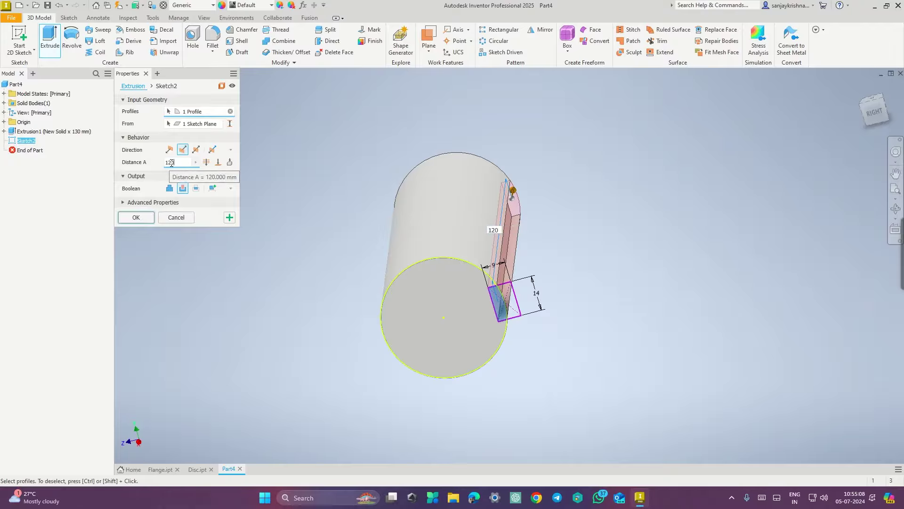
{"action": "left_click", "coordinate": [136, 218]}
{"action": "middle_click_drag", "start_coordinate": [592, 274], "coordinate": [490, 254], "text": "shift"}
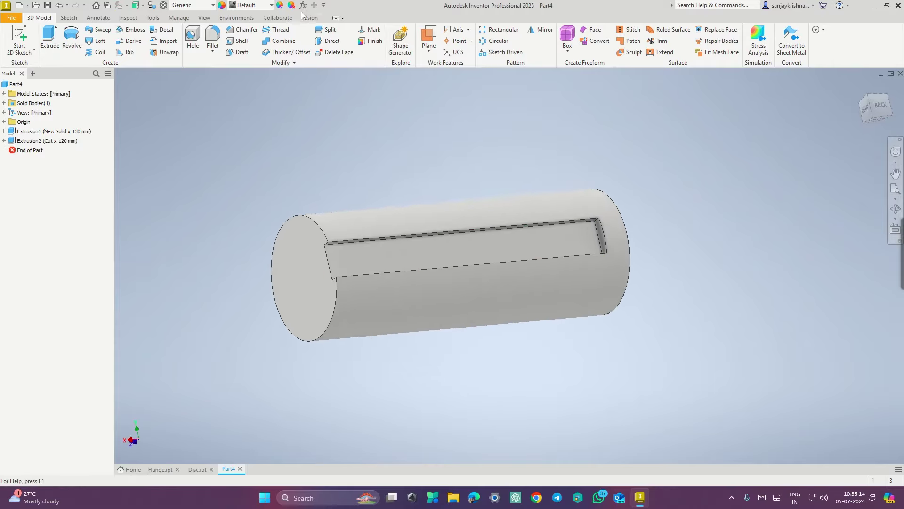
{"action": "key", "text": "ctrl+super+Right"}
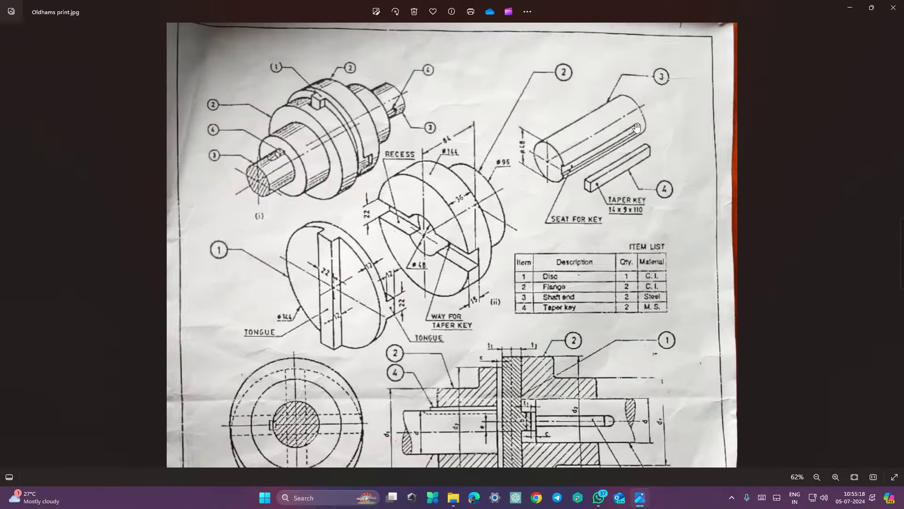
{"action": "key", "text": "ctrl+super+Left"}
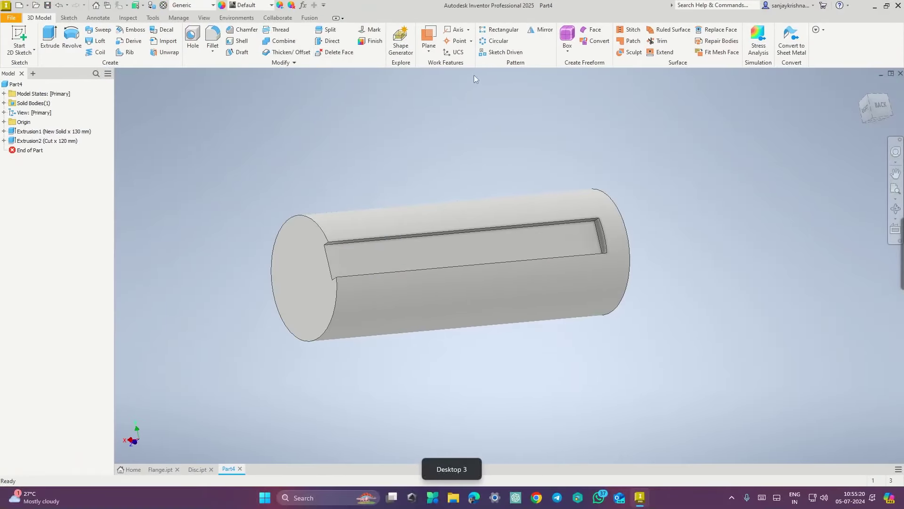
Step: Round the closed end of the shaft's key seat with a full round fillet between its two long side walls
{"action": "left_click", "coordinate": [213, 54]}
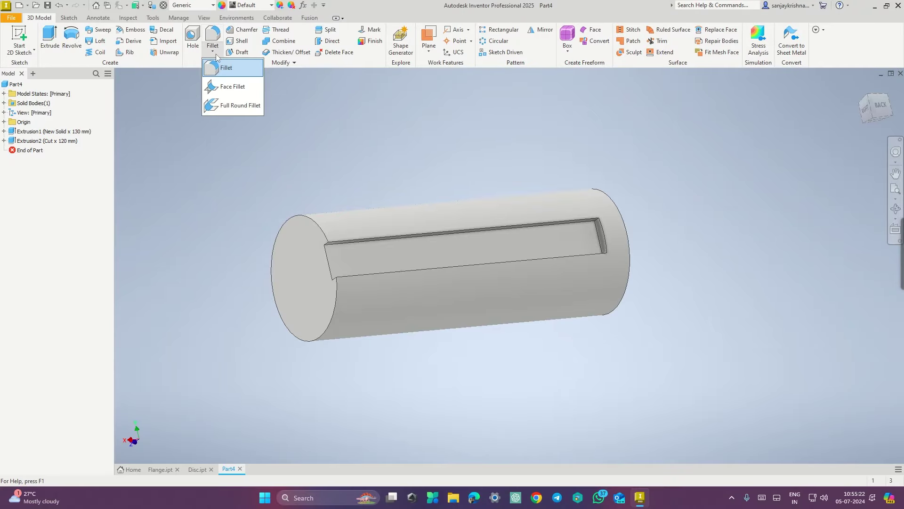
{"action": "left_click", "coordinate": [237, 104]}
{"action": "middle_click_drag", "start_coordinate": [490, 176], "coordinate": [470, 135], "text": "shift"}
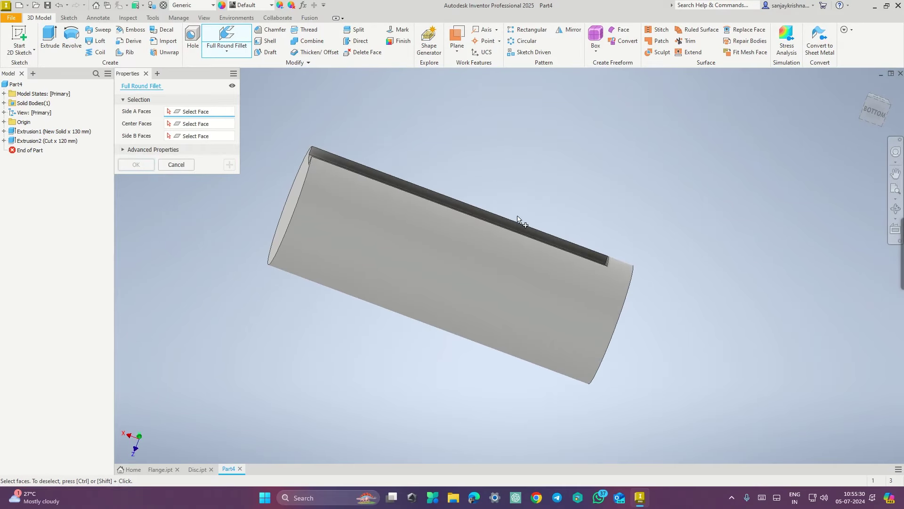
{"action": "middle_click_drag", "start_coordinate": [529, 177], "coordinate": [480, 214]}
{"action": "left_click", "coordinate": [509, 267]}
{"action": "middle_click_drag", "start_coordinate": [550, 218], "coordinate": [582, 235], "text": "shift"}
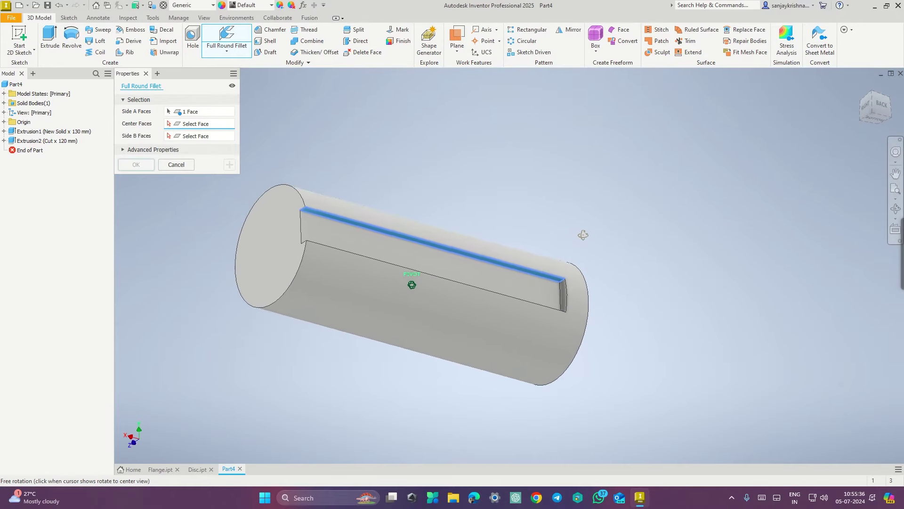
{"action": "left_click", "coordinate": [561, 296]}
{"action": "middle_click_drag", "start_coordinate": [645, 255], "coordinate": [606, 298], "text": "shift"}
{"action": "scroll", "coordinate": [604, 301], "scroll_direction": "up", "scroll_amount": 3}
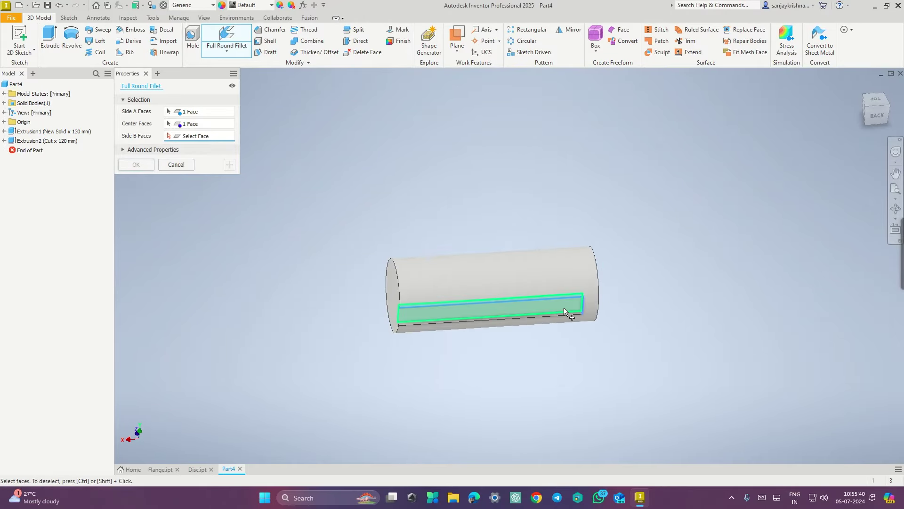
{"action": "scroll", "coordinate": [564, 307], "scroll_direction": "down", "scroll_amount": 4}
{"action": "left_click", "coordinate": [612, 306]}
{"action": "mouse_move", "coordinate": [719, 308]}
{"action": "middle_mouse_down", "text": "shift"}
{"action": "mouse_move", "coordinate": [707, 265]}
{"action": "mouse_move", "coordinate": [723, 252]}
{"action": "mouse_move", "coordinate": [657, 243]}
{"action": "middle_mouse_up", "text": "shift"}
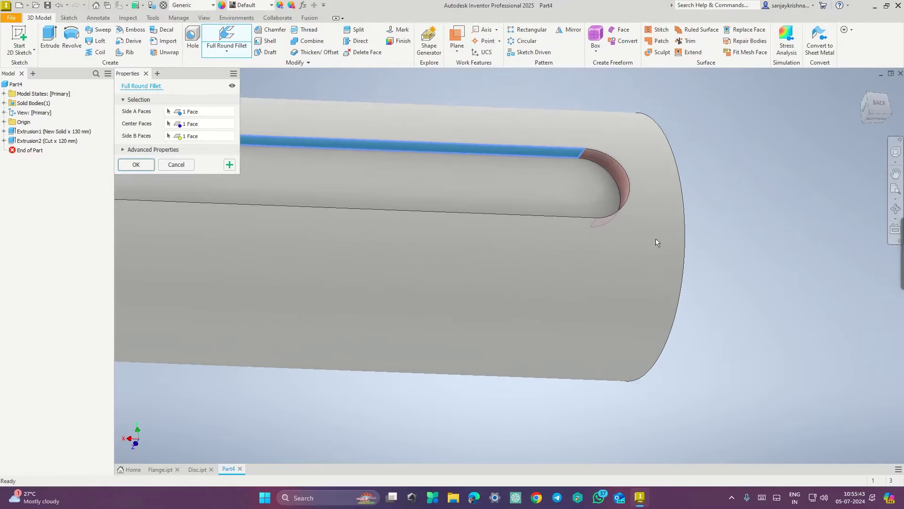
{"action": "left_click", "coordinate": [136, 165]}
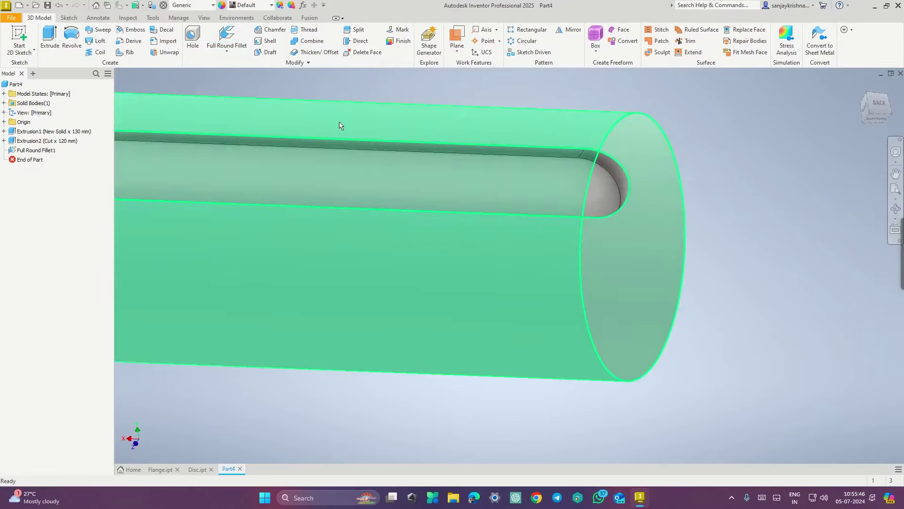
Step: Save the part as Shaft End in the Oldhams Coupling folder
{"action": "scroll", "coordinate": [346, 137], "scroll_direction": "up", "scroll_amount": 5}
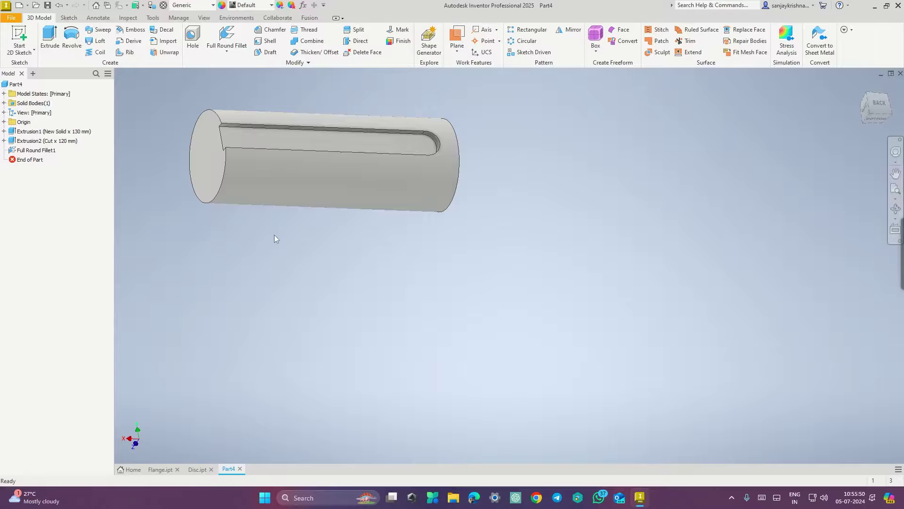
{"action": "key", "text": "ctrl+s"}
{"action": "key", "text": "BackSpace"}
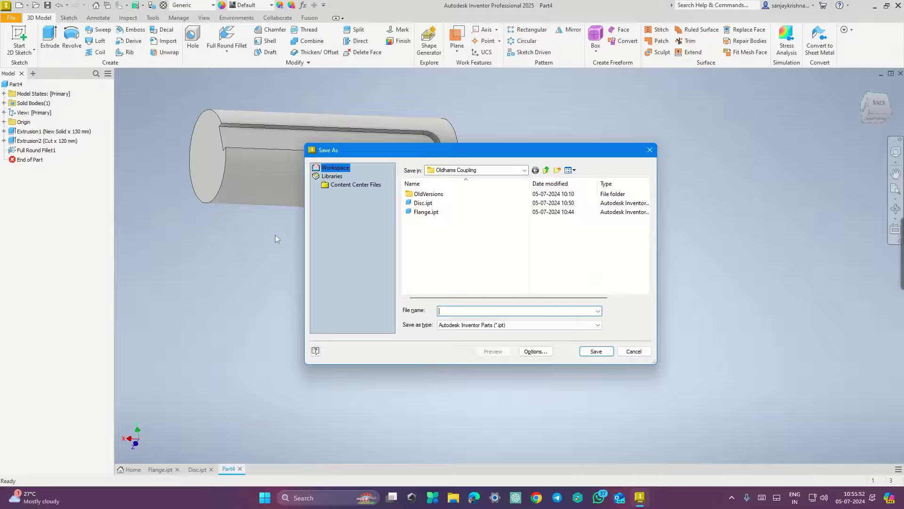
{"action": "type", "text": "Sha"}
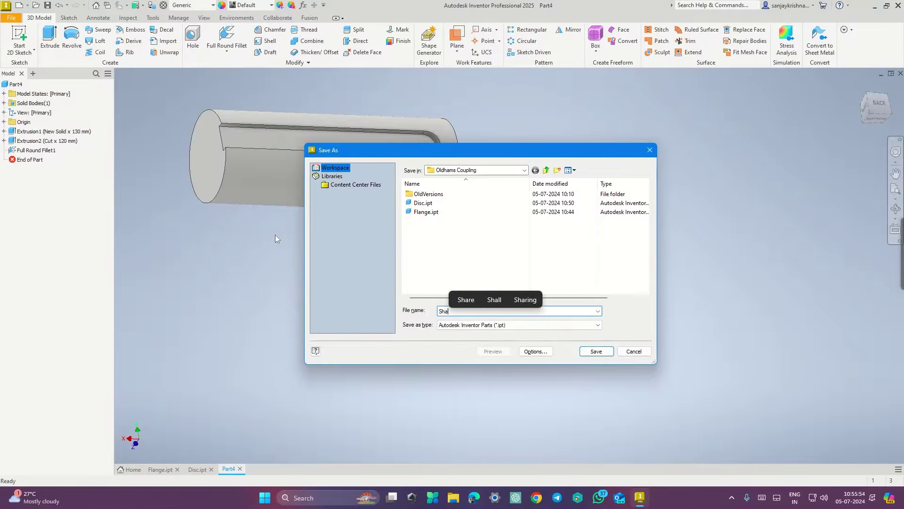
{"action": "type", "text": "ft E"}
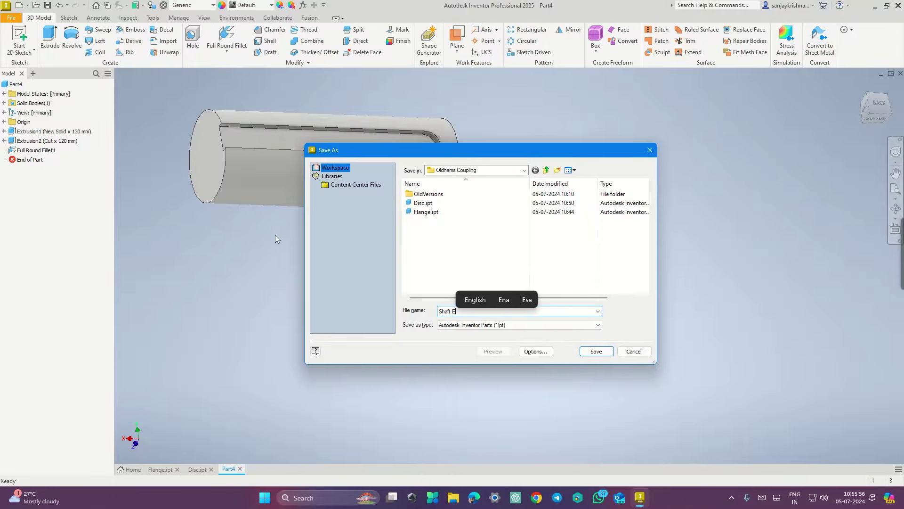
{"action": "type", "text": "nd"}
{"action": "key", "text": "Return"}
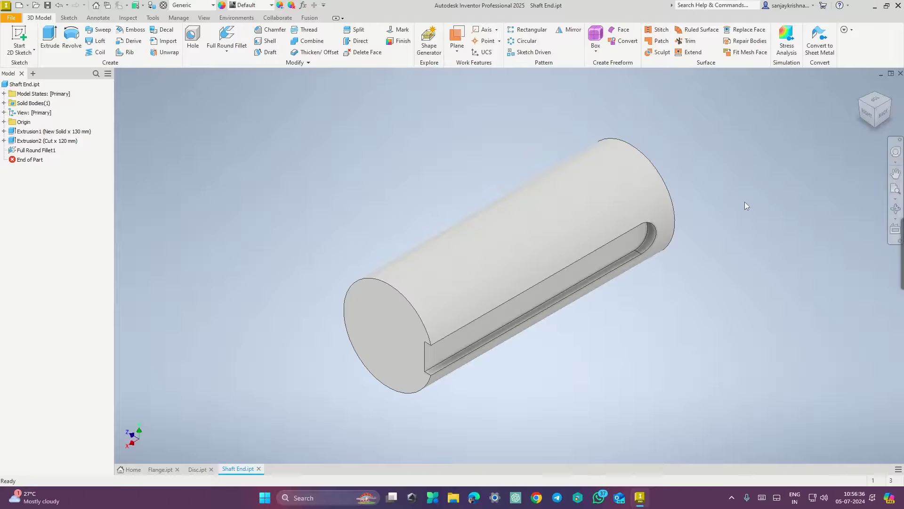
Step: Check the print for the next item, create a new Standard (mm).ipt part and start a sketch on its YZ plane
{"action": "key", "text": "ctrl+super+Right"}
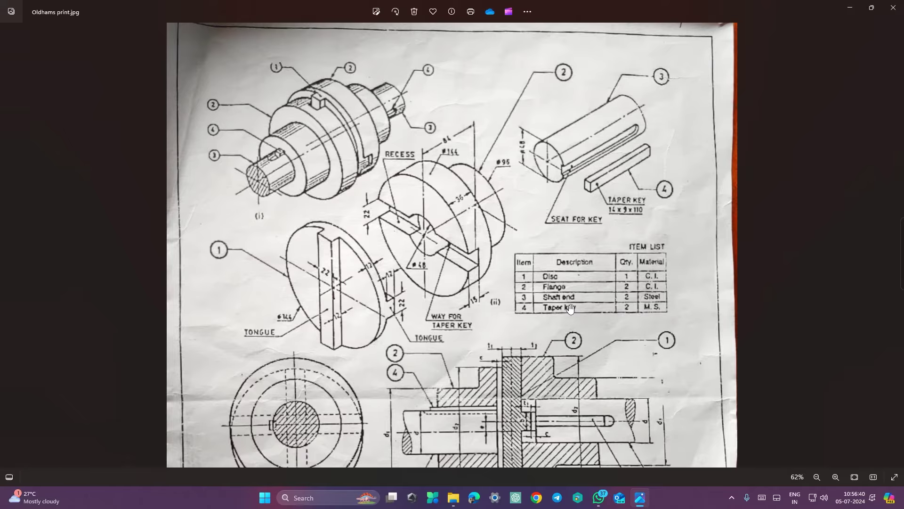
{"action": "key", "text": "ctrl+super+Left"}
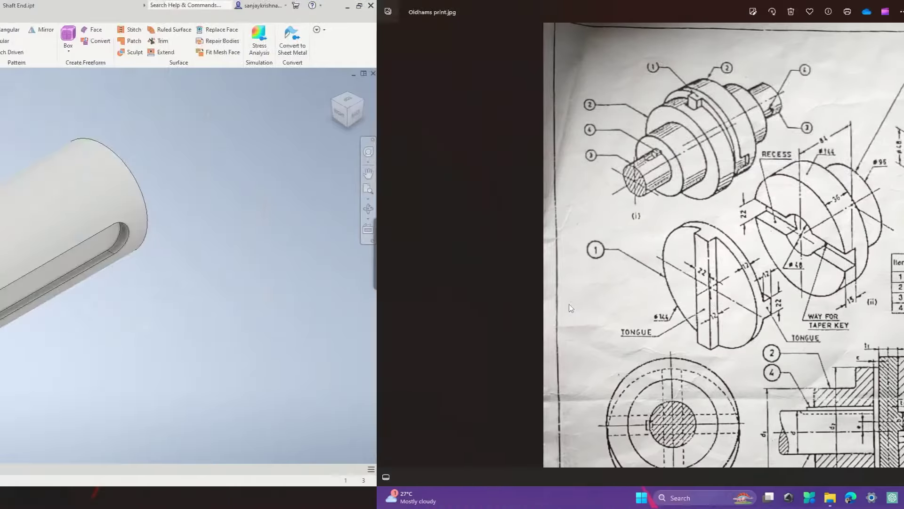
{"action": "left_click", "coordinate": [19, 7]}
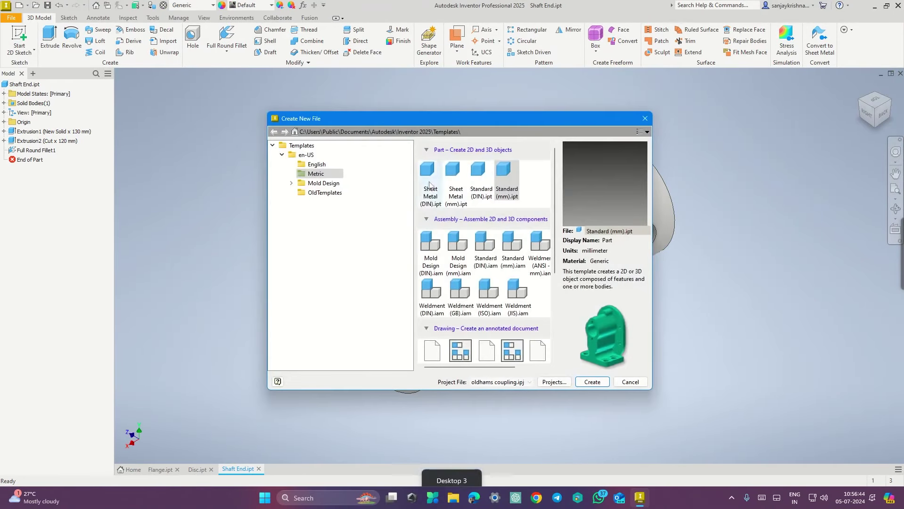
{"action": "left_click", "coordinate": [587, 381]}
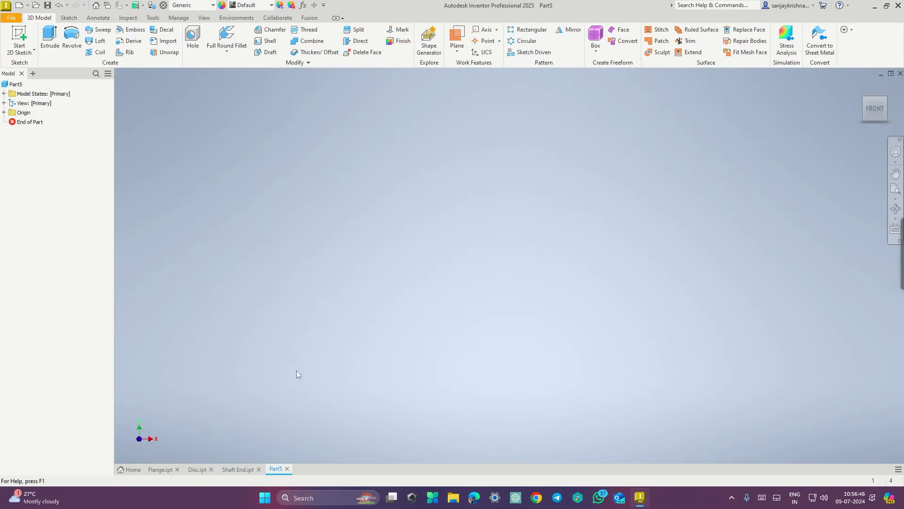
{"action": "left_click", "coordinate": [20, 32]}
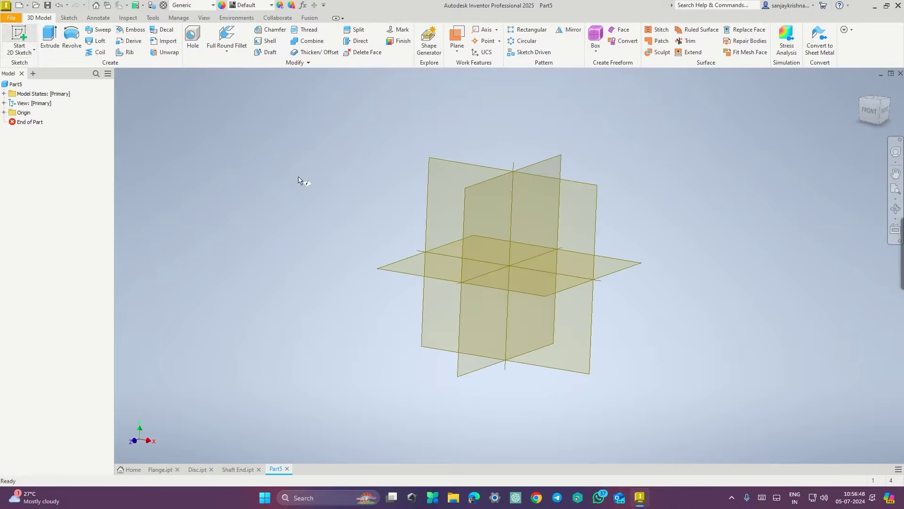
{"action": "left_click", "coordinate": [427, 200]}
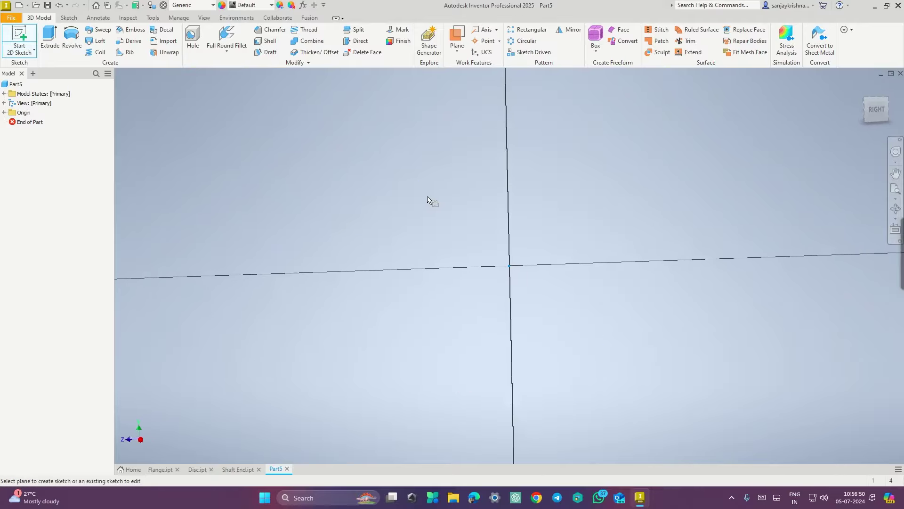
Step: Check the taper key size on the print and draw a 9 mm vertical line upward from the sketch origin
{"action": "key", "text": "ctrl+super+Right"}
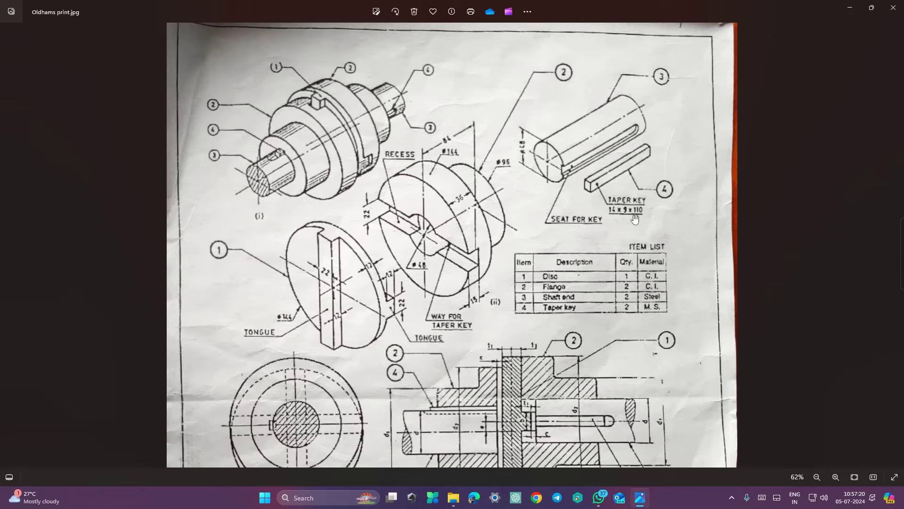
{"action": "key", "text": "ctrl+super+Right"}
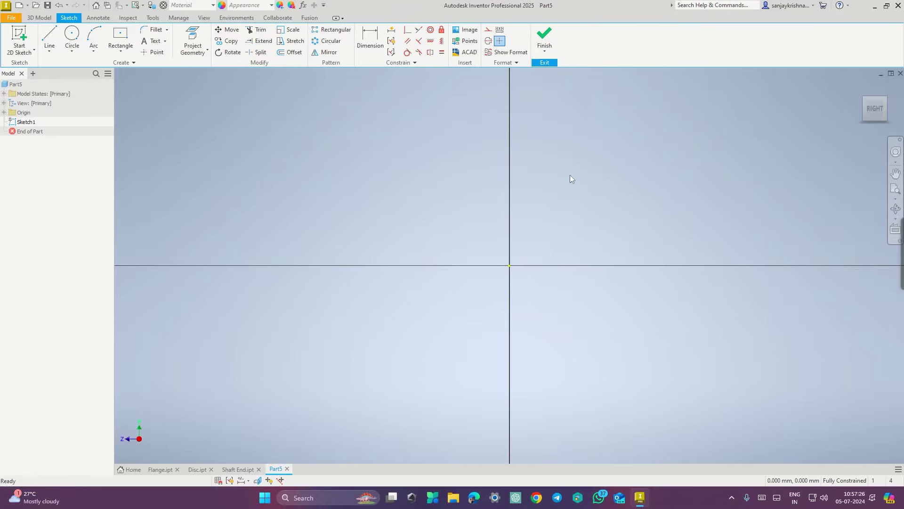
{"action": "middle_click_drag", "start_coordinate": [595, 177], "coordinate": [428, 180]}
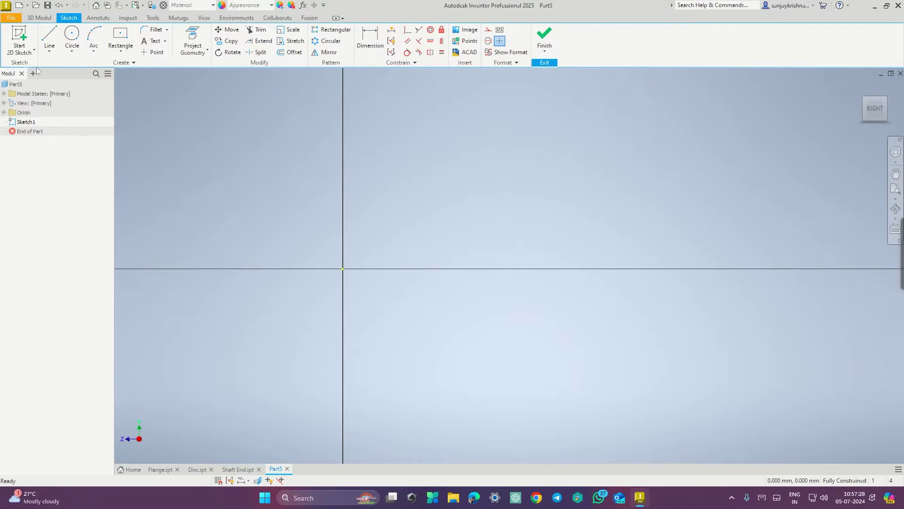
{"action": "key", "text": "ctrl+super+Right"}
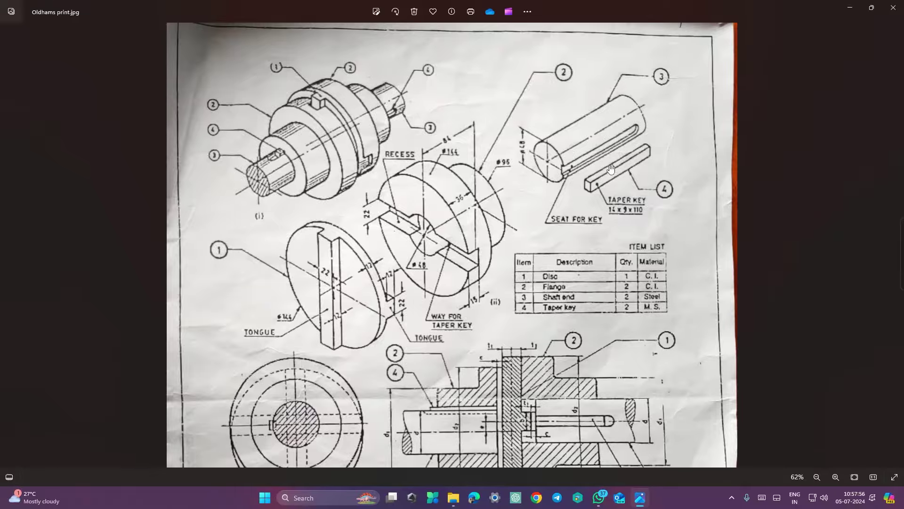
{"action": "key", "text": "ctrl+super+Right"}
{"action": "left_click", "coordinate": [49, 38]}
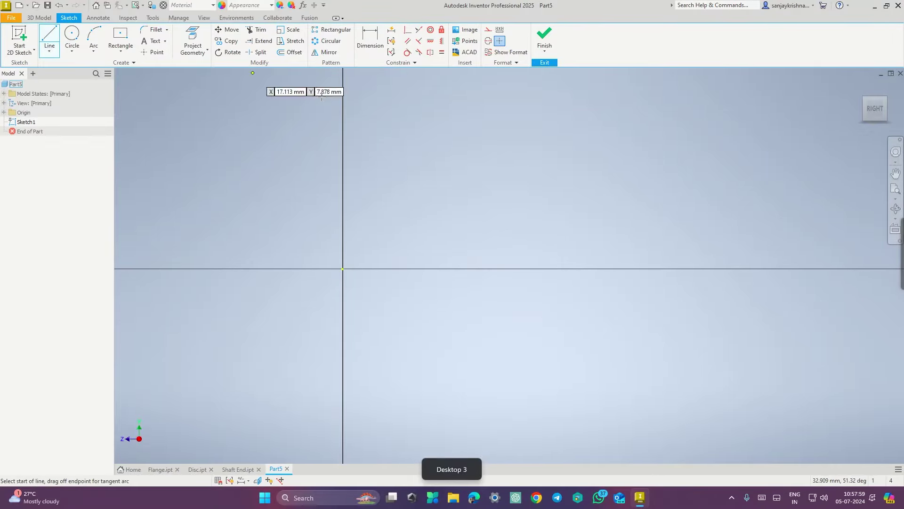
{"action": "left_click", "coordinate": [343, 269]}
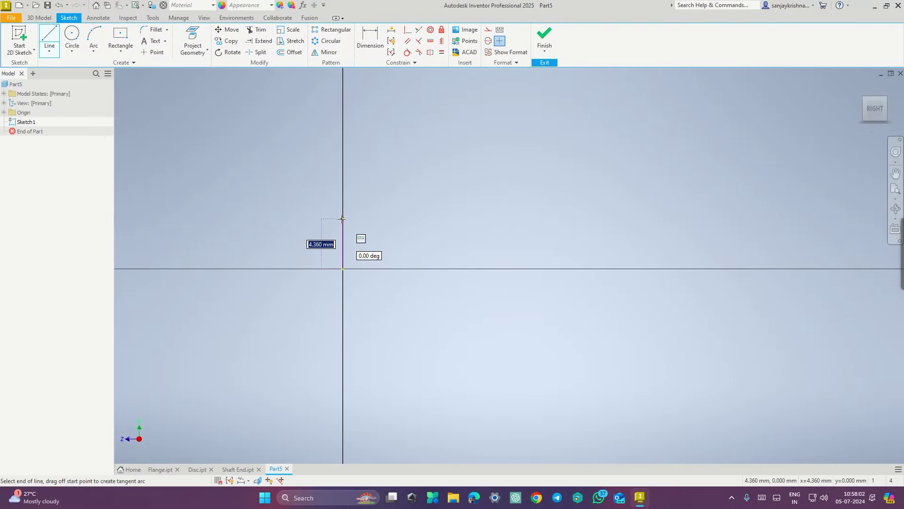
{"action": "type", "text": "9"}
{"action": "key", "text": "Return"}
{"action": "key", "text": "Escape"}
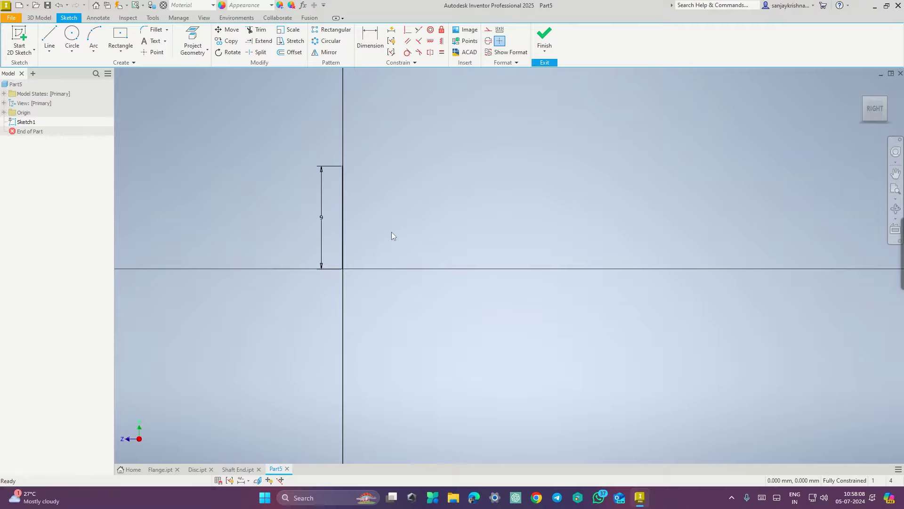
Step: Draw a 200 mm horizontal line from the origin to the right as the taper key's base edge
{"action": "key", "text": "l"}
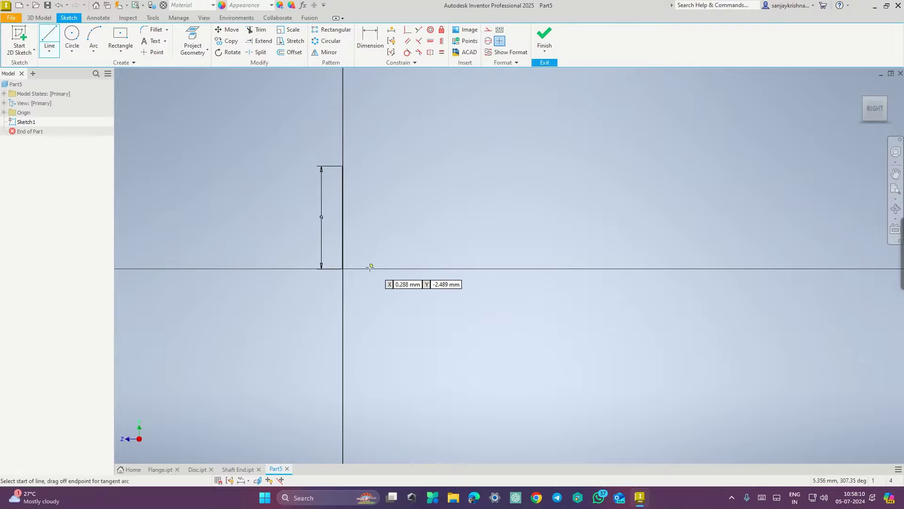
{"action": "left_click", "coordinate": [343, 269]}
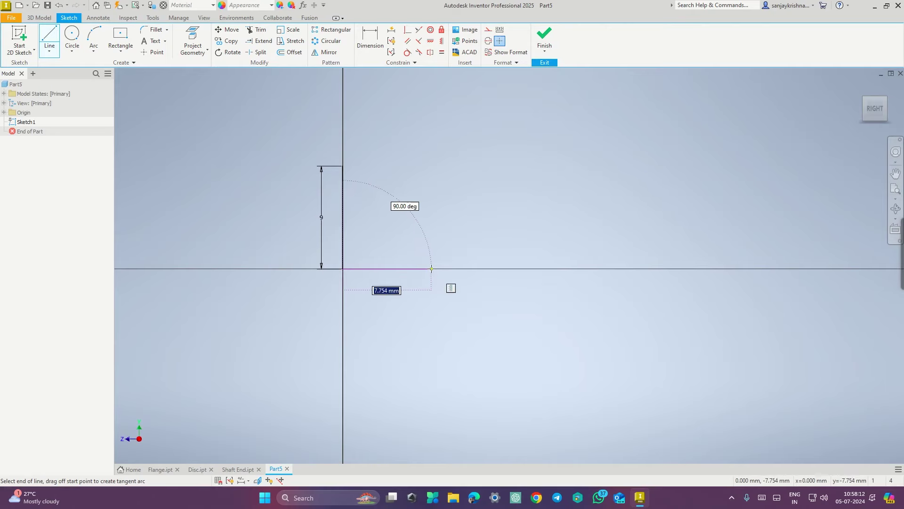
{"action": "type", "text": "200"}
{"action": "key", "text": "Return"}
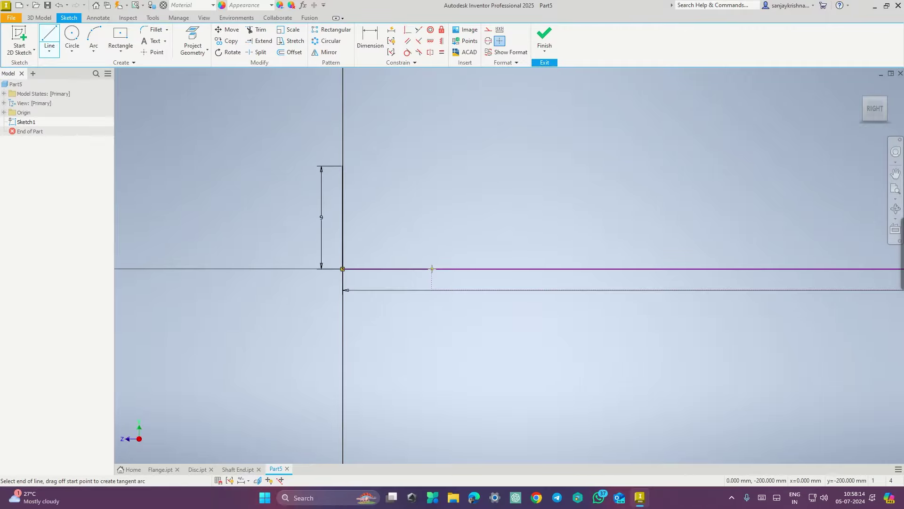
{"action": "key", "text": "Escape"}
{"action": "scroll", "coordinate": [547, 221], "scroll_direction": "up", "scroll_amount": 3}
{"action": "middle_click_drag", "start_coordinate": [547, 221], "coordinate": [317, 259]}
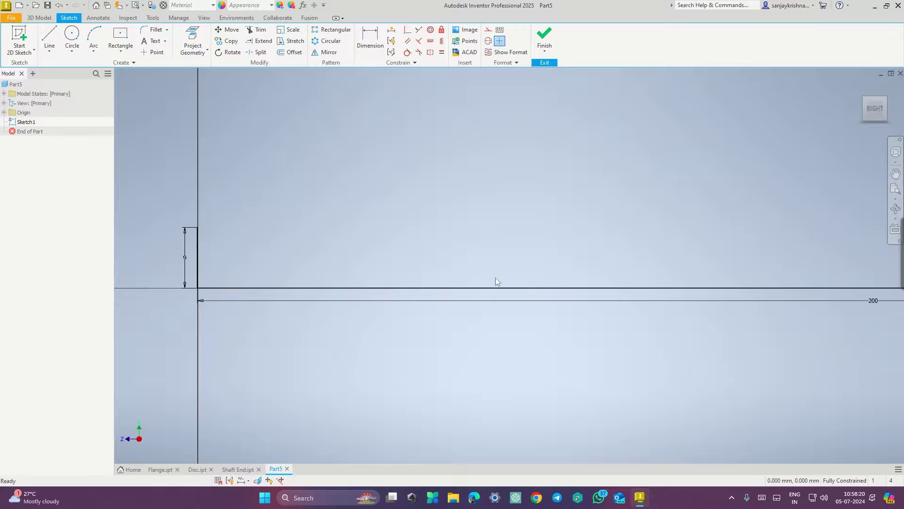
{"action": "scroll", "coordinate": [582, 281], "scroll_direction": "up", "scroll_amount": 3}
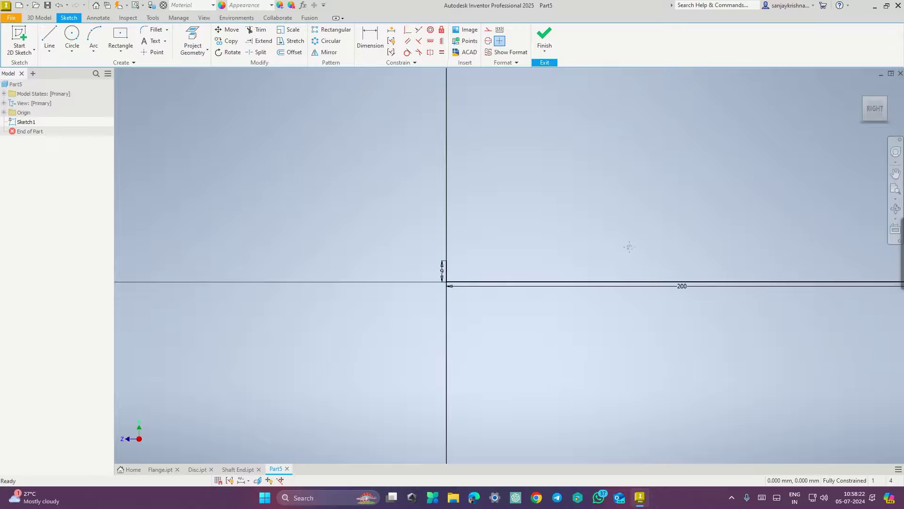
{"action": "middle_click_drag", "start_coordinate": [630, 247], "coordinate": [461, 260]}
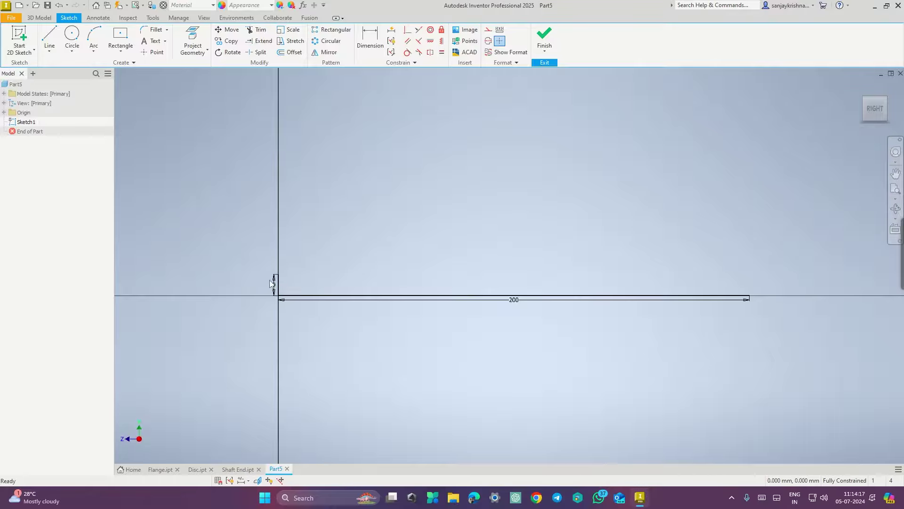
Step: Draw a 7 mm vertical line up from the base line's far end and close the profile to the 9 mm line's upper end
{"action": "key", "text": "l"}
{"action": "left_click", "coordinate": [749, 296]}
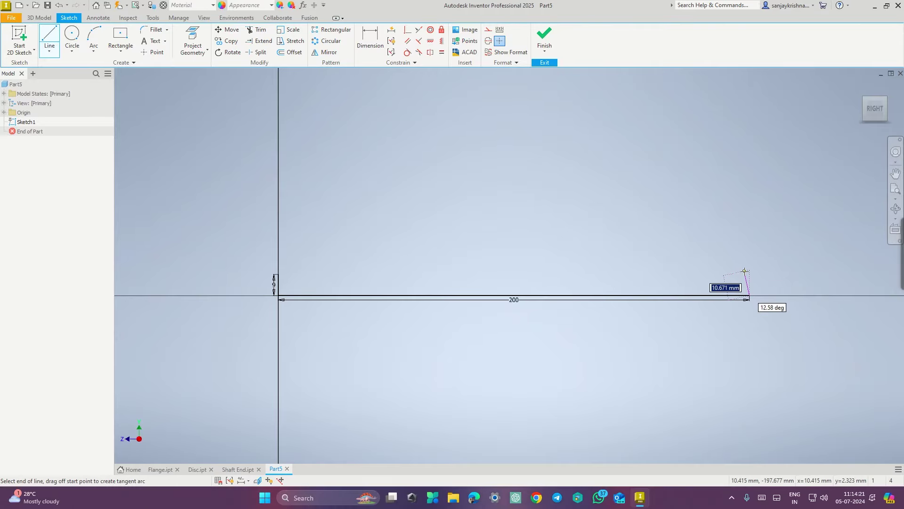
{"action": "type", "text": "7"}
{"action": "key", "text": "Return"}
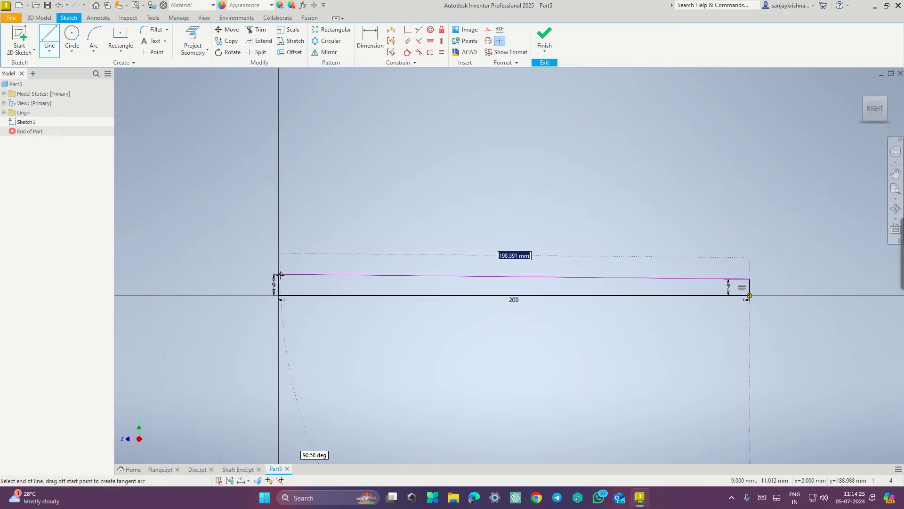
{"action": "left_click", "coordinate": [279, 274]}
{"action": "key", "text": "Escape"}
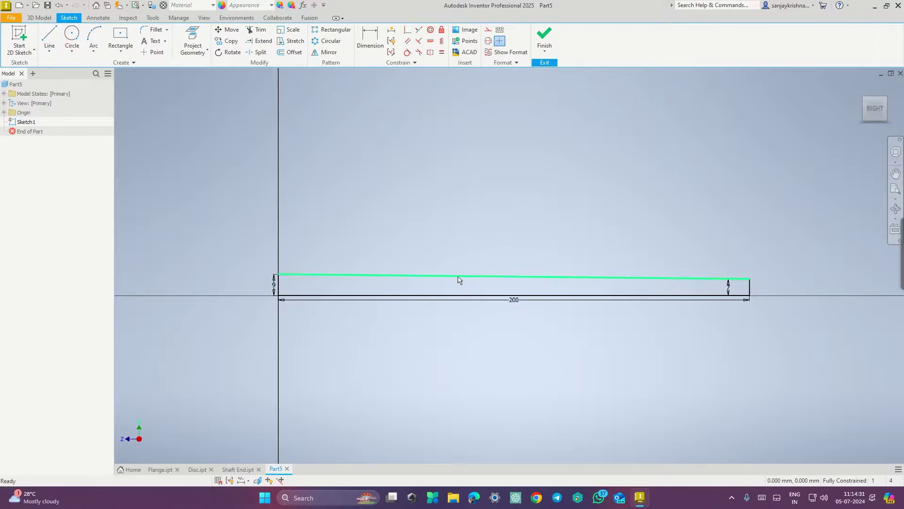
Step: Place a sketch point on the 200 mm base line, slightly beyond its midpoint from the origin
{"action": "left_click", "coordinate": [149, 52]}
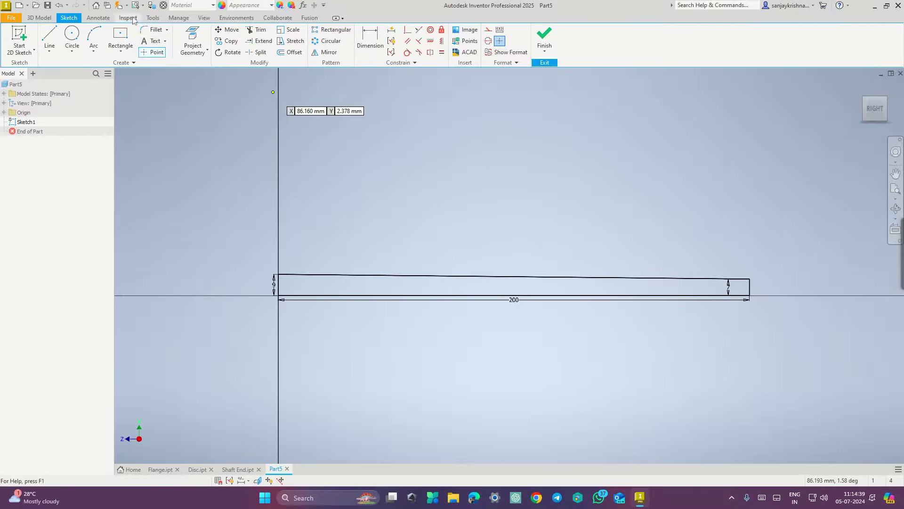
{"action": "left_click", "coordinate": [536, 295]}
{"action": "key", "text": "Escape"}
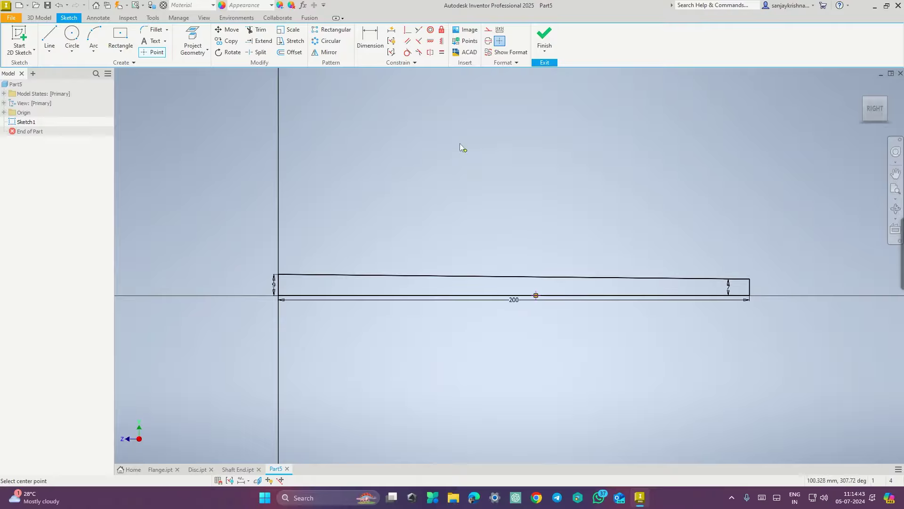
Step: Dimension the sketch point on the base line at 110 mm from the 9 mm vertical line
{"action": "left_click", "coordinate": [365, 33]}
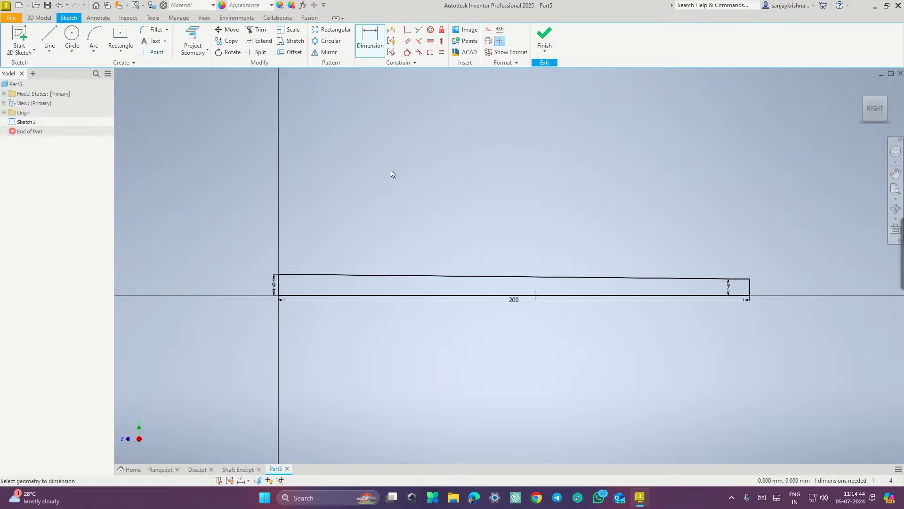
{"action": "left_click", "coordinate": [279, 283]}
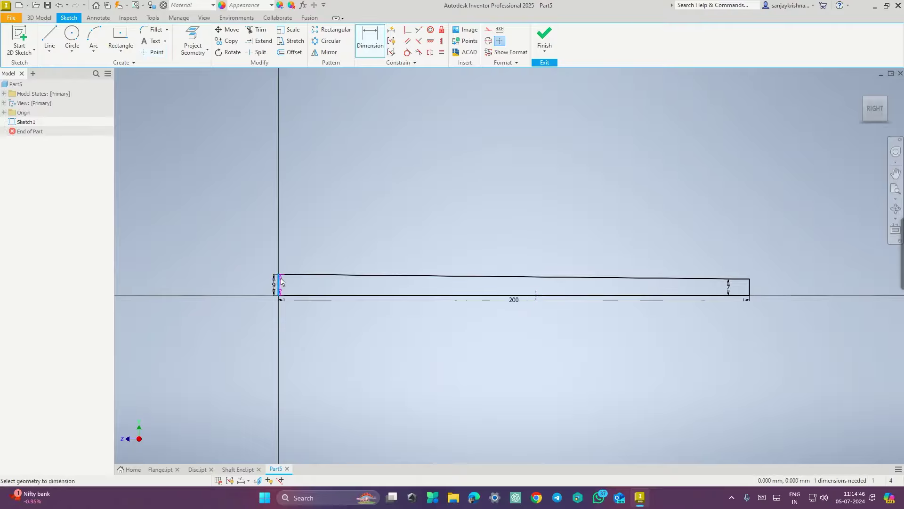
{"action": "left_click", "coordinate": [536, 295]}
{"action": "left_click", "coordinate": [495, 343]}
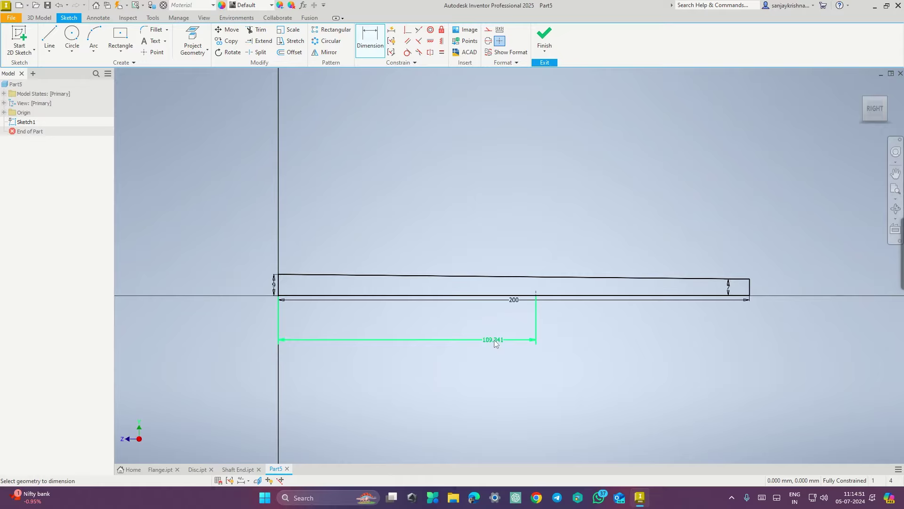
{"action": "double_click", "coordinate": [495, 340]}
{"action": "type", "text": "1"}
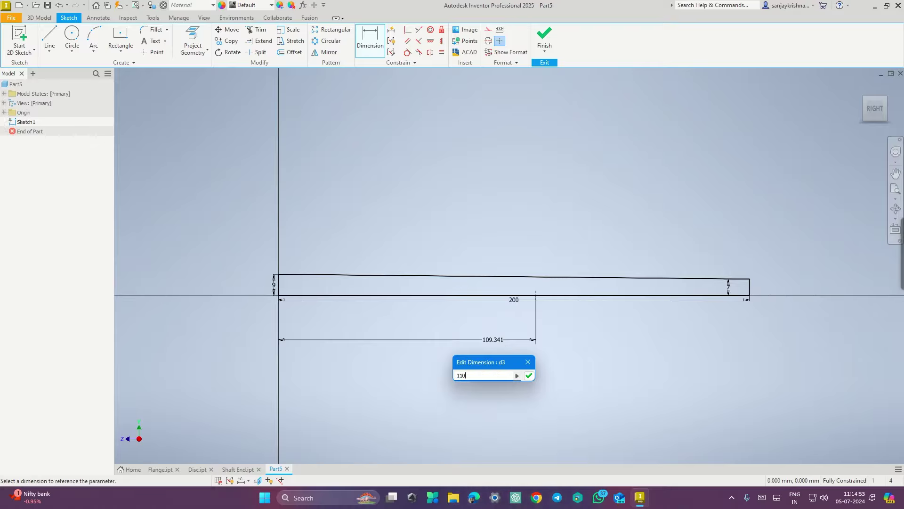
{"action": "type", "text": "10"}
{"action": "key", "text": "Return"}
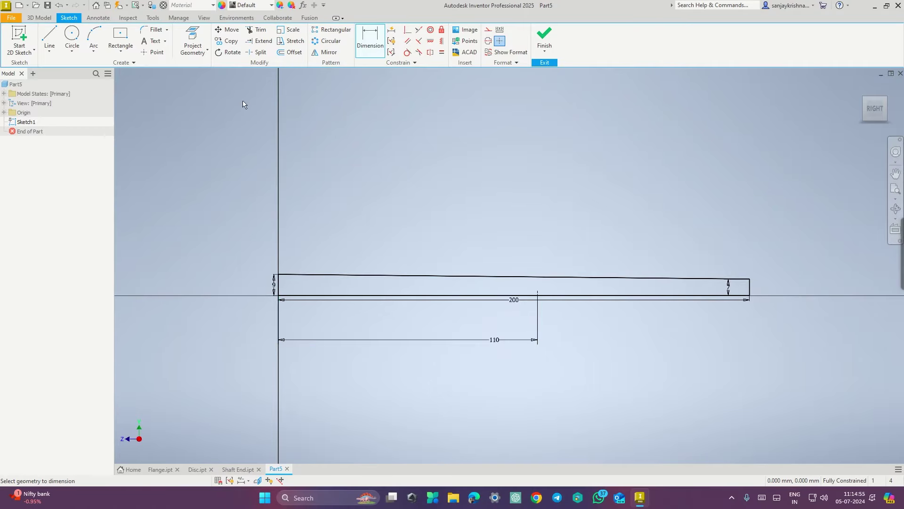
Step: Draw a line from the sketch point up to the sloped upper edge, dividing the profile, and finish the sketch
{"action": "left_click", "coordinate": [50, 37]}
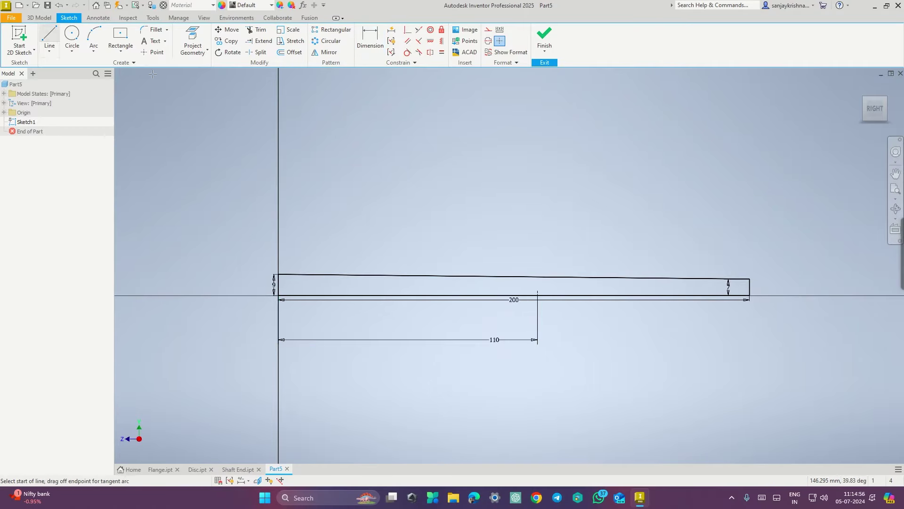
{"action": "left_click", "coordinate": [538, 294]}
{"action": "left_click", "coordinate": [538, 276]}
{"action": "key", "text": "Escape"}
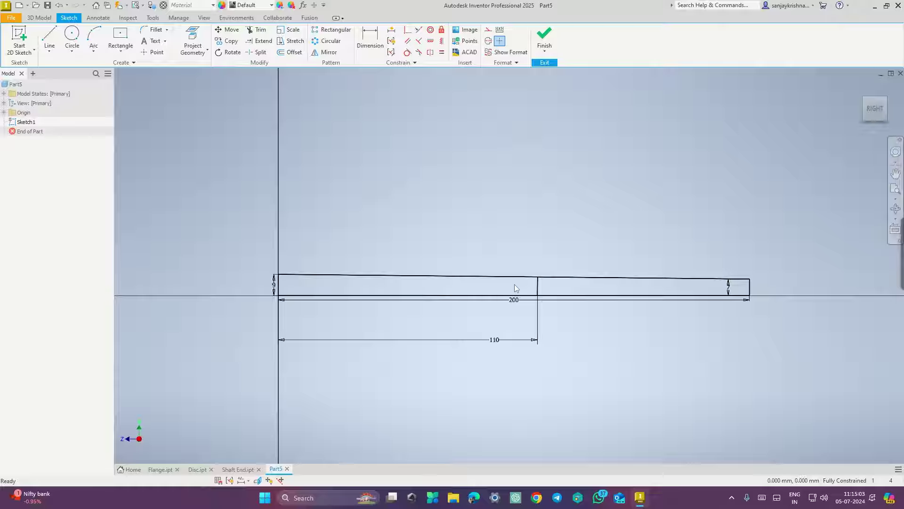
{"action": "left_click", "coordinate": [544, 37]}
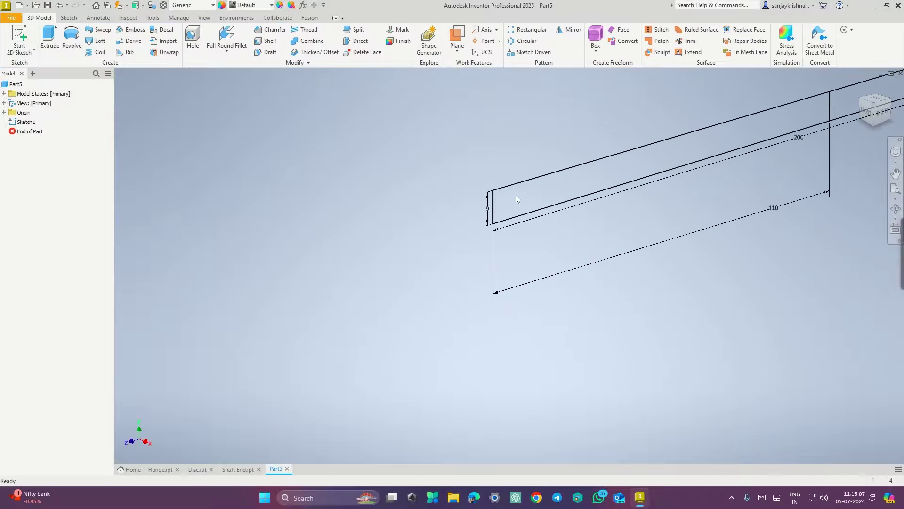
Step: Extrude the 110 mm long section of the profile by 14 mm, checking the taper key's width on the print
{"action": "left_click", "coordinate": [50, 40]}
{"action": "left_click", "coordinate": [422, 243]}
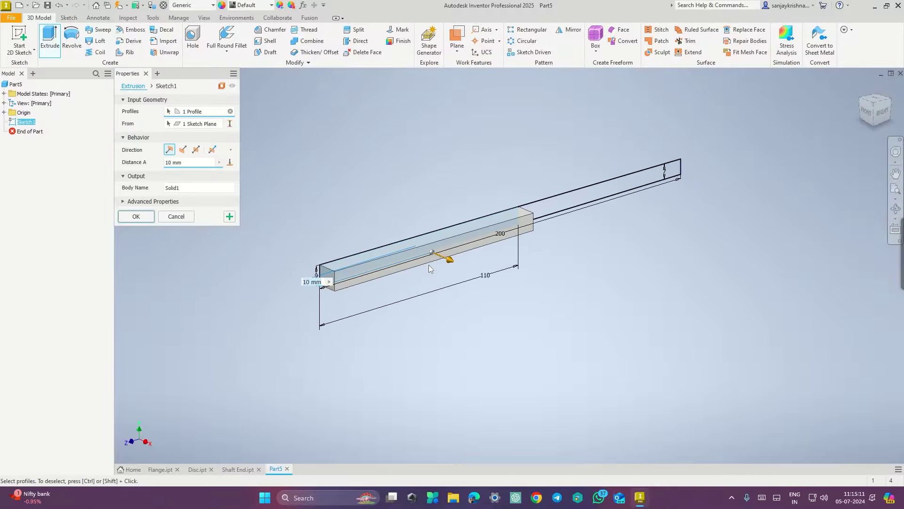
{"action": "key", "text": "ctrl+super+Right"}
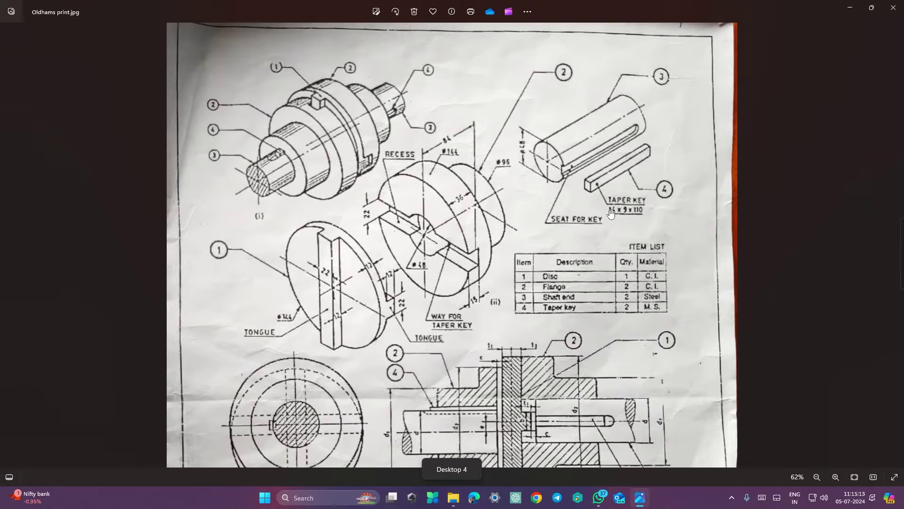
{"action": "key", "text": "ctrl+super+Left"}
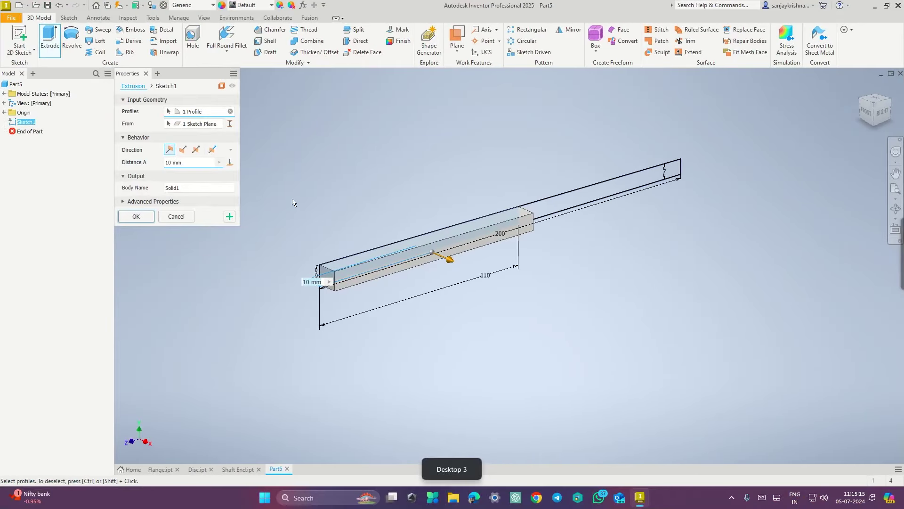
{"action": "triple_click", "coordinate": [197, 160]}
{"action": "type", "text": "14"}
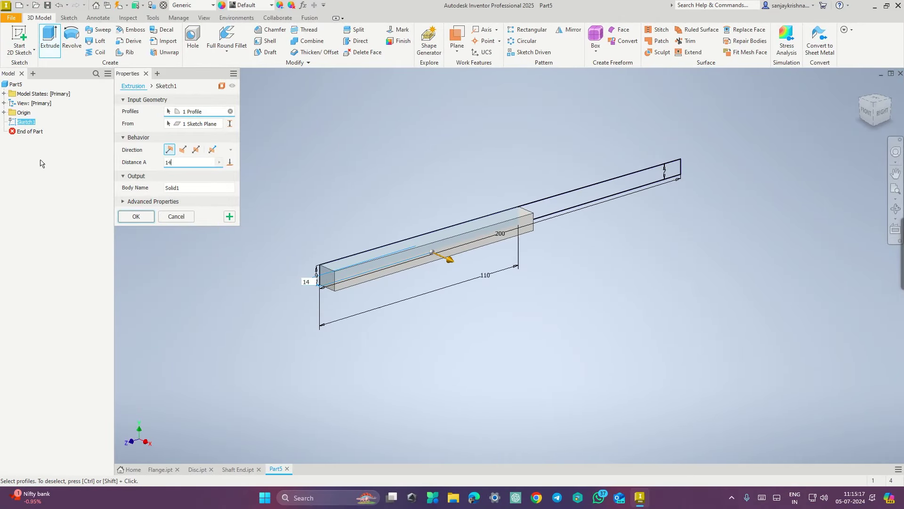
{"action": "left_click", "coordinate": [136, 217]}
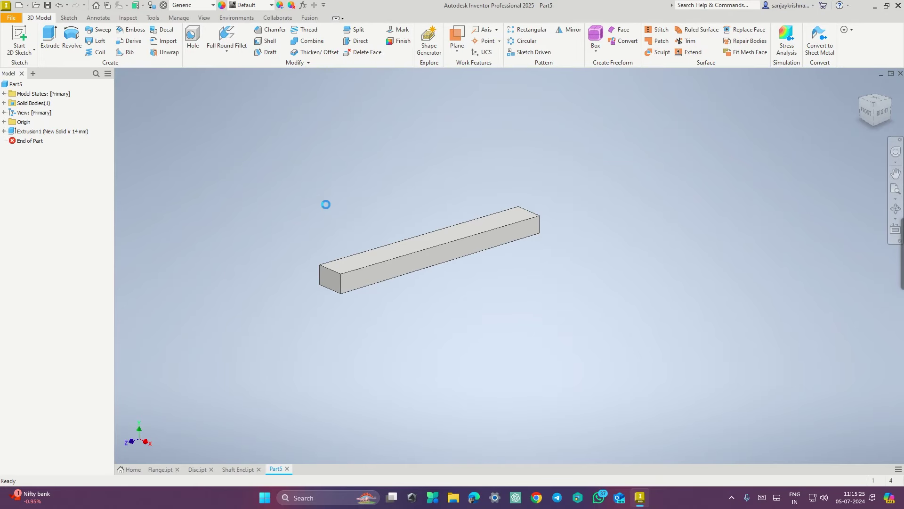
Step: Save the part as "Taper key" in the Oldhams Coupling folder
{"action": "key", "text": "ctrl+s"}
{"action": "type", "text": "T"}
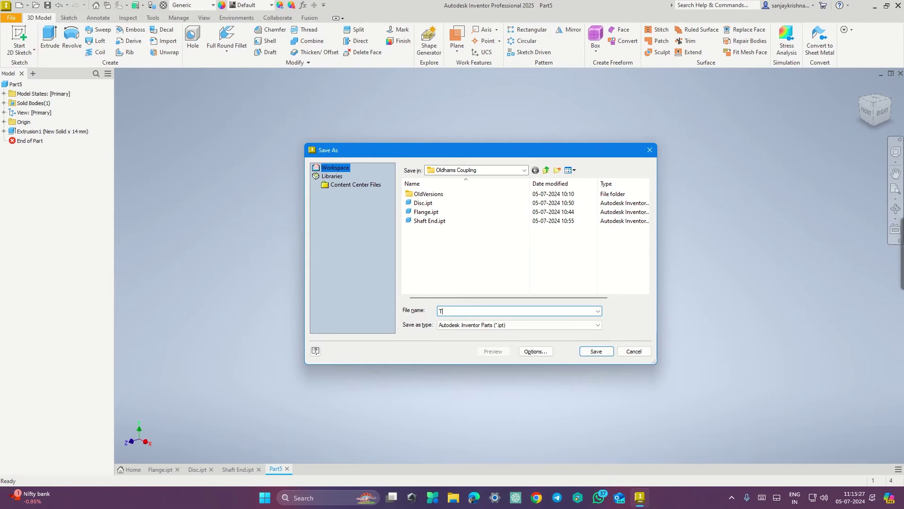
{"action": "type", "text": "aper"}
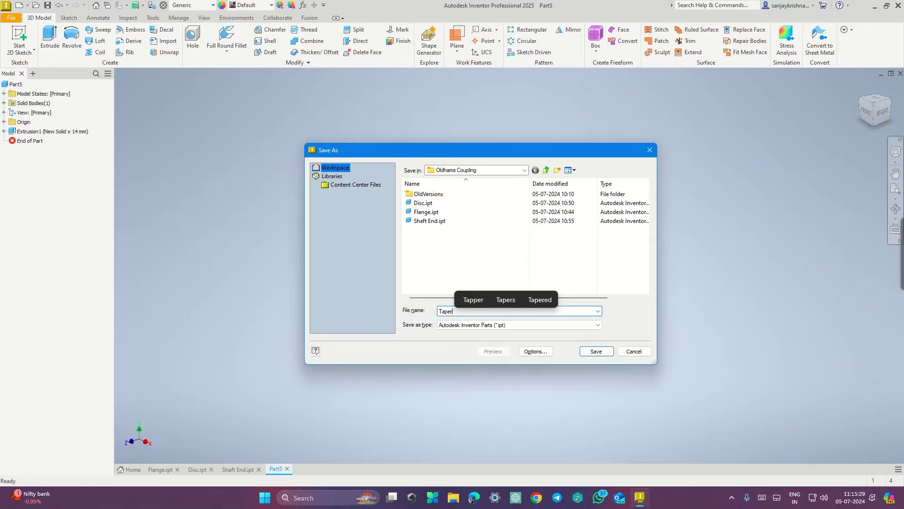
{"action": "type", "text": " key"}
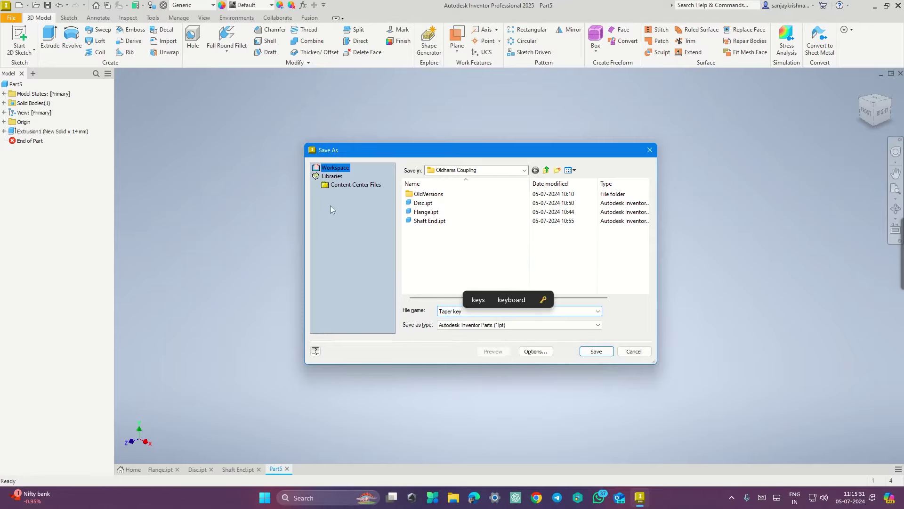
{"action": "left_click", "coordinate": [597, 353]}
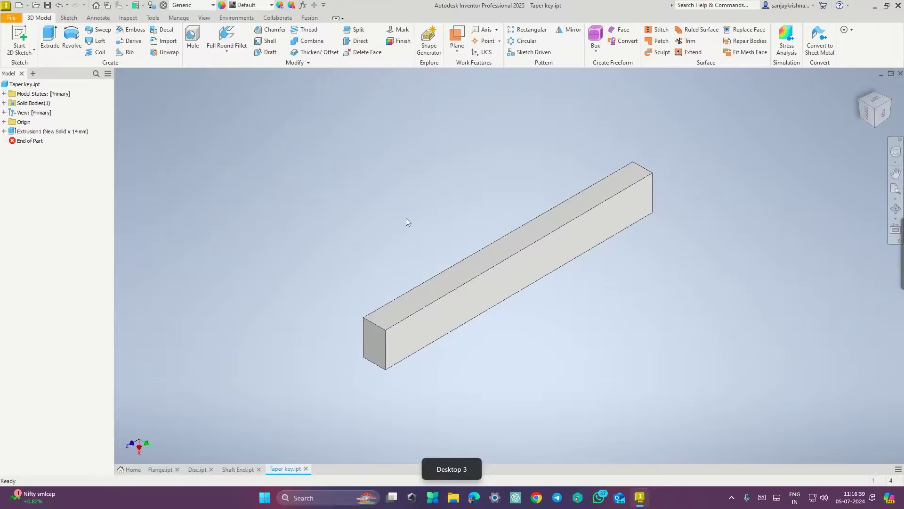
Step: Glance at the coupling print and create a new assembly from the metric Standard (mm).iam template
{"action": "key", "text": "ctrl+super+Right"}
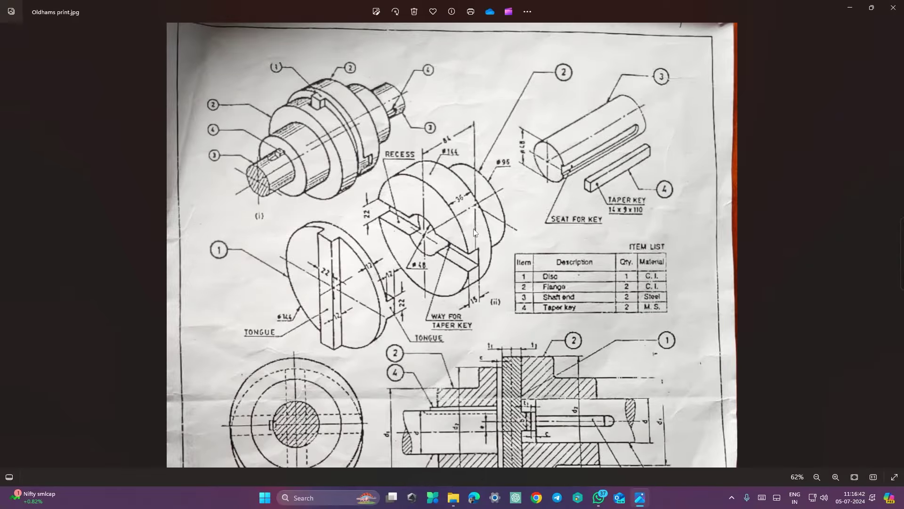
{"action": "key", "text": "ctrl+super+Left"}
{"action": "left_click", "coordinate": [17, 6]}
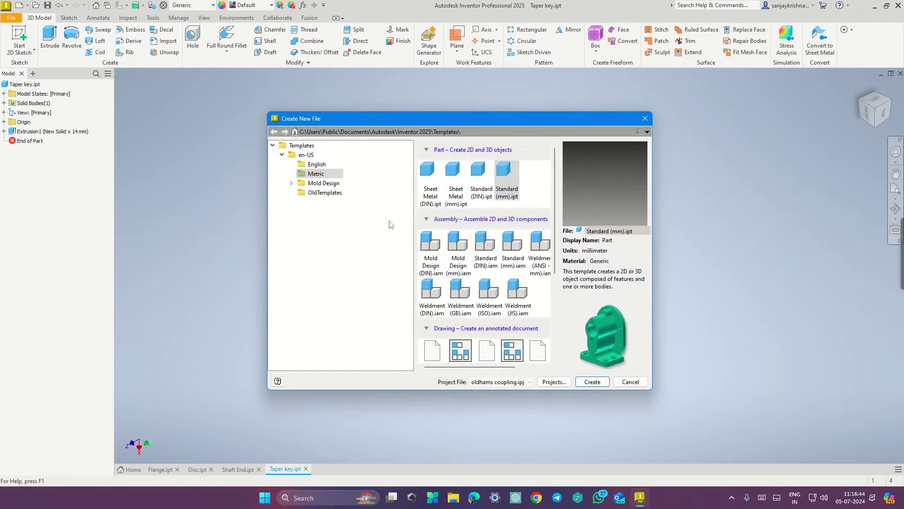
{"action": "left_click", "coordinate": [520, 267]}
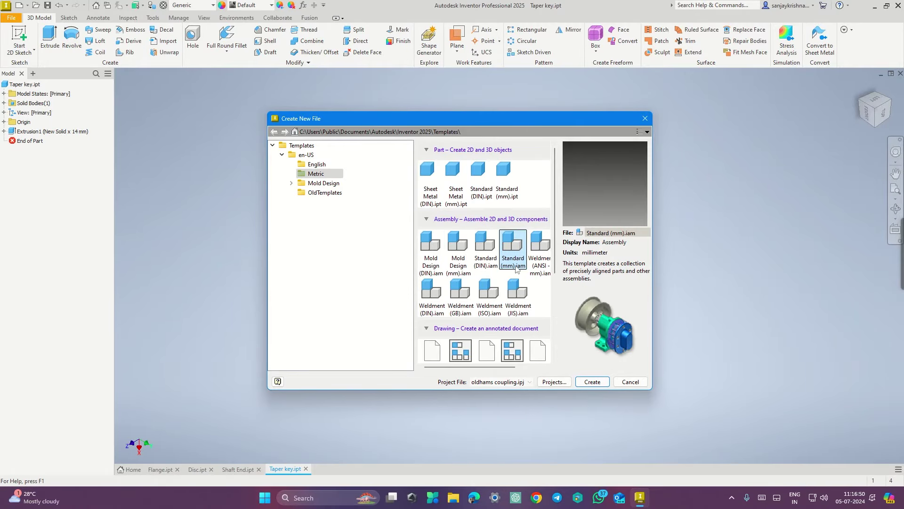
{"action": "left_click", "coordinate": [592, 381]}
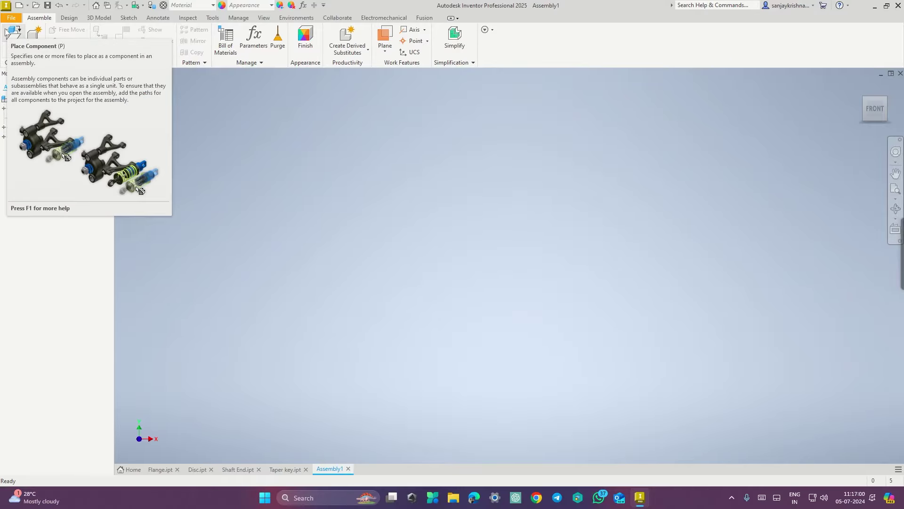
Step: Check the print and place one instance of Shaft End.ipt in the assembly
{"action": "key", "text": "ctrl+super+Right"}
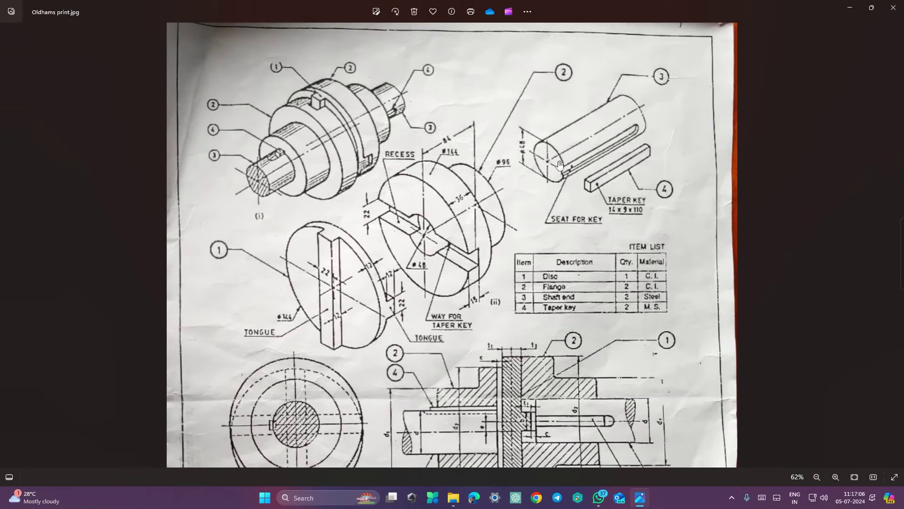
{"action": "key", "text": "ctrl+super+Left"}
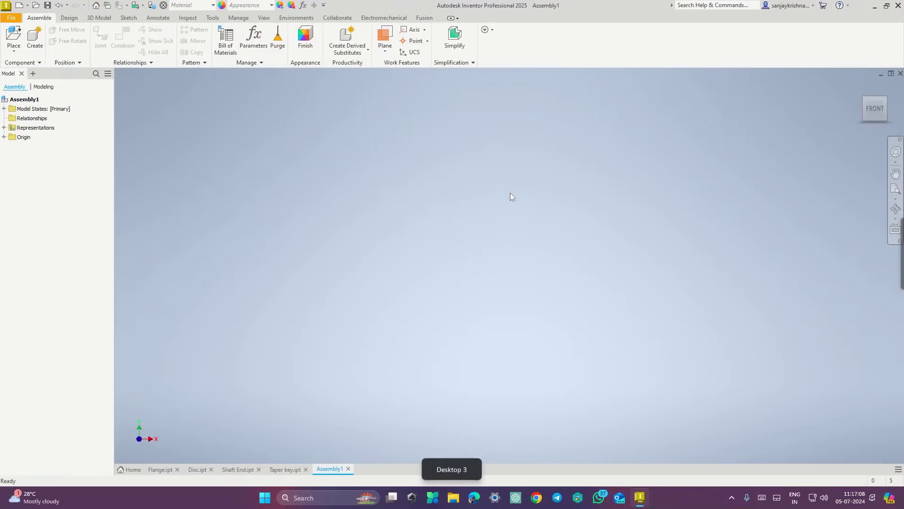
{"action": "key", "text": "p"}
{"action": "left_click", "coordinate": [445, 221]}
{"action": "left_click", "coordinate": [594, 350]}
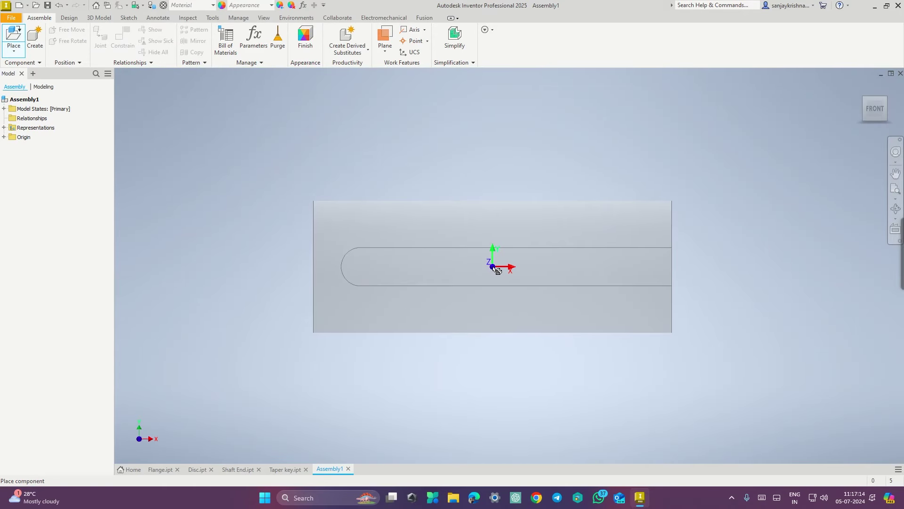
{"action": "left_click", "coordinate": [568, 288]}
{"action": "key", "text": "Escape"}
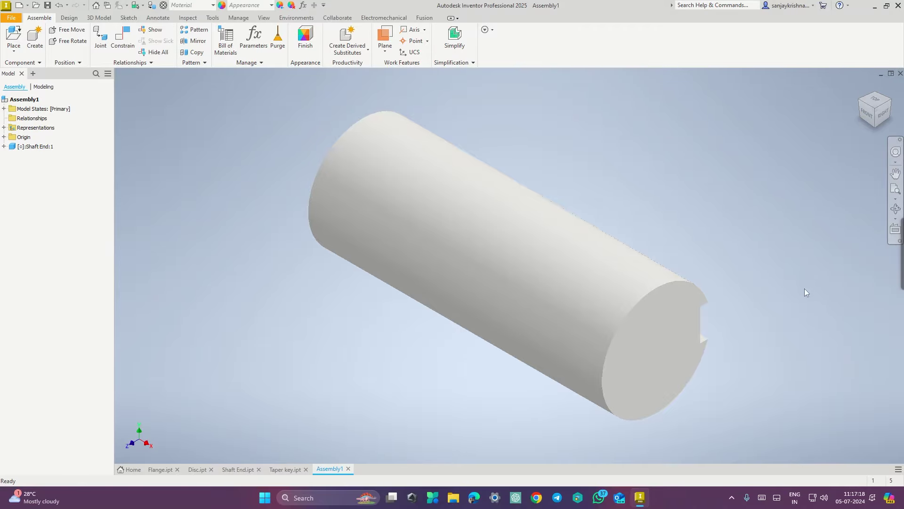
Step: Examine the shaft end and its keyway from the right, the back and an isometric angle
{"action": "mouse_move", "coordinate": [798, 326]}
{"action": "middle_mouse_down", "text": "shift"}
{"action": "mouse_move", "coordinate": [674, 335]}
{"action": "mouse_move", "coordinate": [716, 344]}
{"action": "mouse_move", "coordinate": [728, 322]}
{"action": "middle_mouse_up", "text": "shift"}
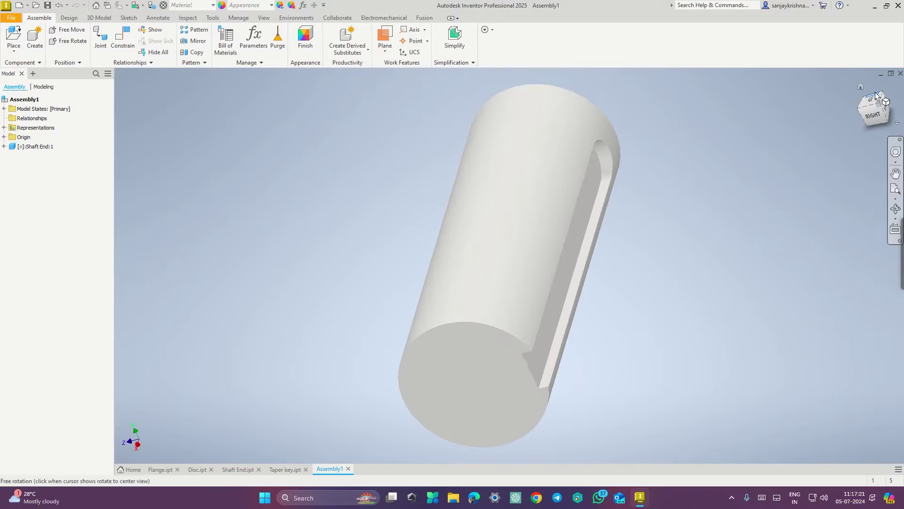
{"action": "left_click", "coordinate": [873, 117]}
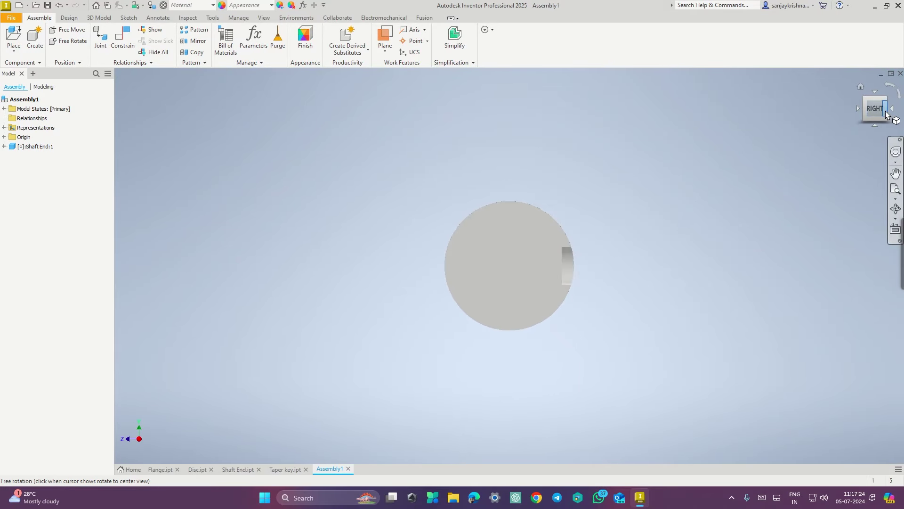
{"action": "left_click", "coordinate": [890, 109]}
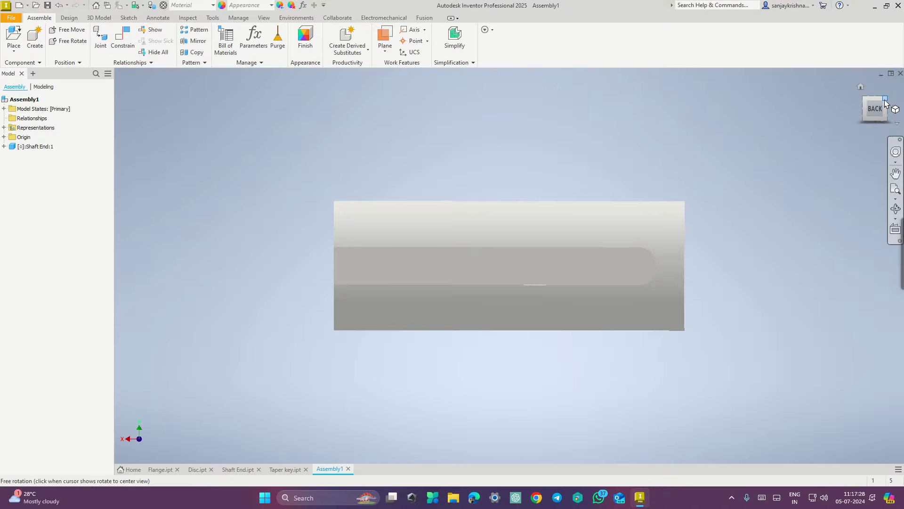
{"action": "left_click", "coordinate": [885, 100]}
{"action": "left_click", "coordinate": [865, 117]}
{"action": "left_click", "coordinate": [864, 102]}
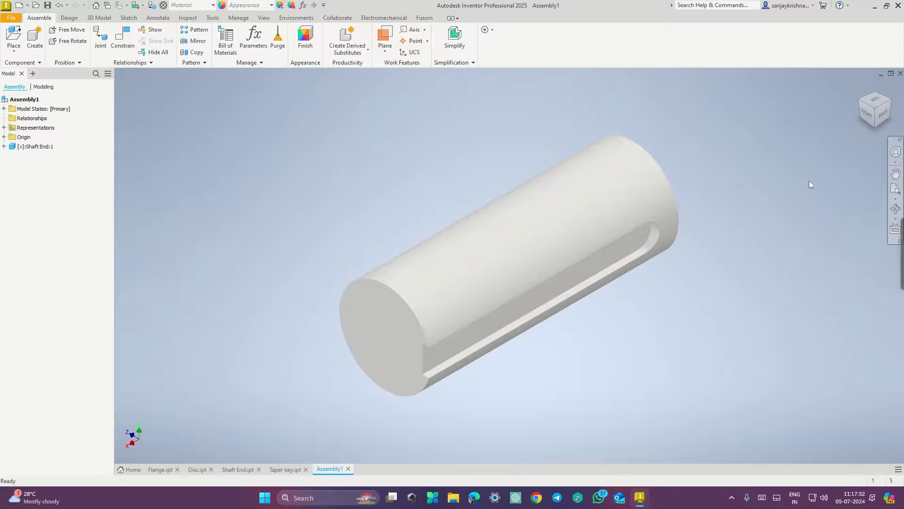
{"action": "left_click", "coordinate": [570, 286]}
{"action": "scroll", "coordinate": [620, 317], "scroll_direction": "down", "scroll_amount": 2}
{"action": "scroll", "coordinate": [167, 203], "scroll_direction": "down", "scroll_amount": 2}
{"action": "left_click", "coordinate": [14, 38]}
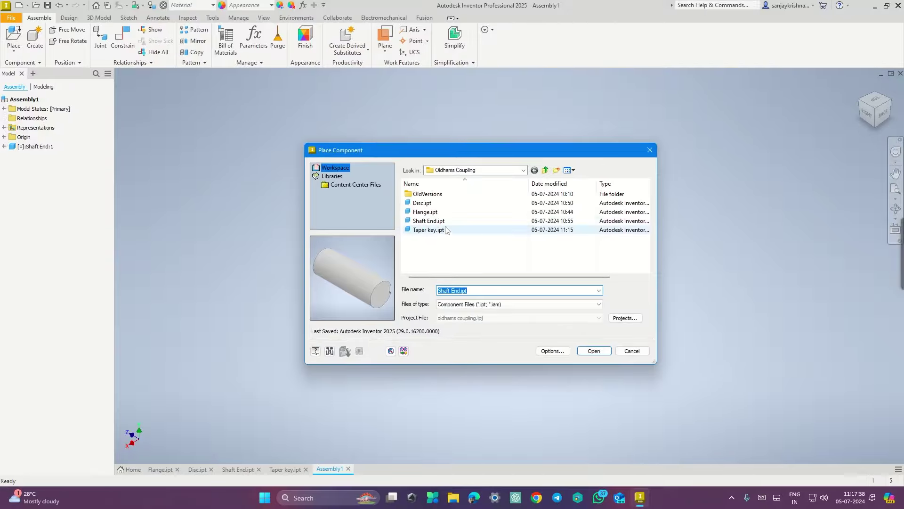
{"action": "left_click", "coordinate": [426, 231]}
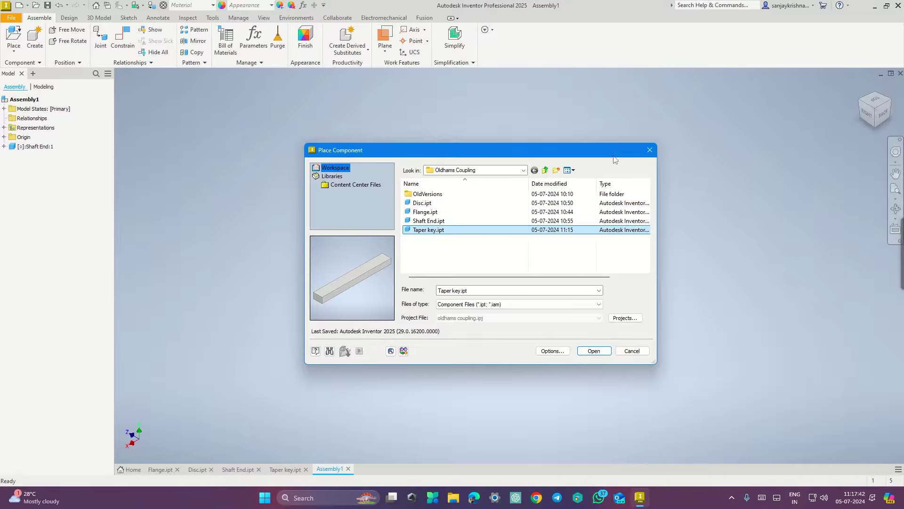
{"action": "left_click", "coordinate": [278, 473]}
{"action": "left_click", "coordinate": [638, 140]}
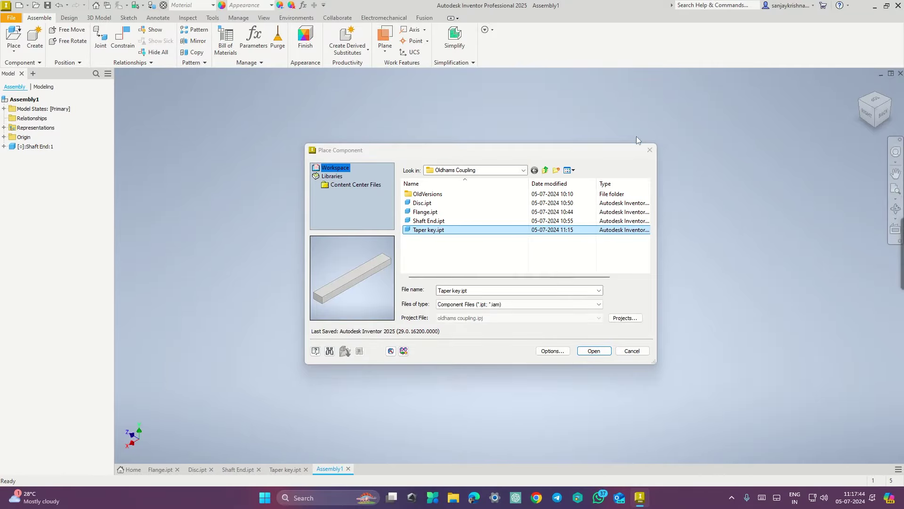
{"action": "left_click", "coordinate": [649, 150]}
Step: Switch to the taper key part and examine its tapered profile in the left side view
{"action": "left_click", "coordinate": [285, 469]}
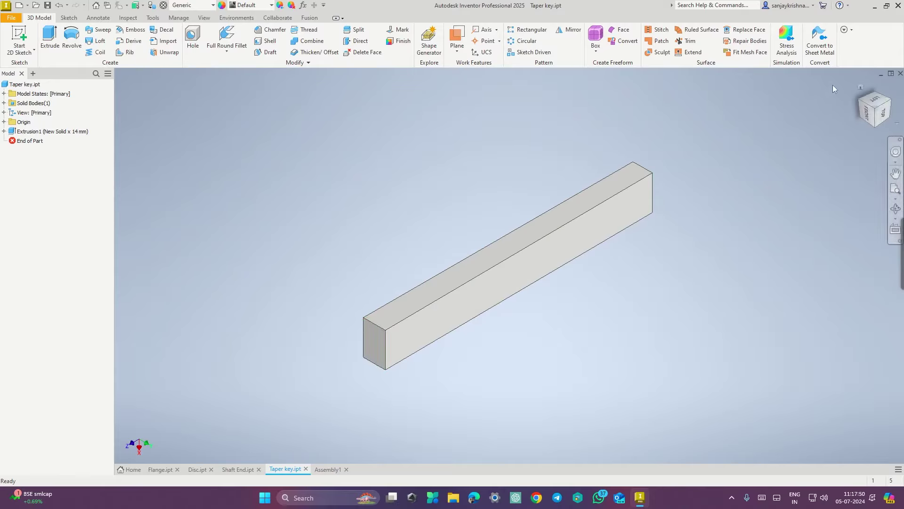
{"action": "left_click", "coordinate": [871, 102]}
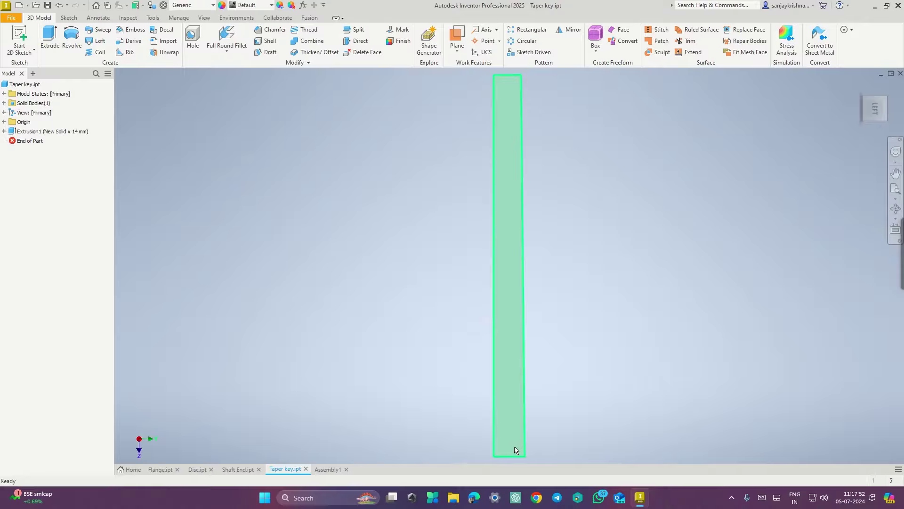
{"action": "left_click", "coordinate": [877, 122]}
{"action": "left_click", "coordinate": [885, 101]}
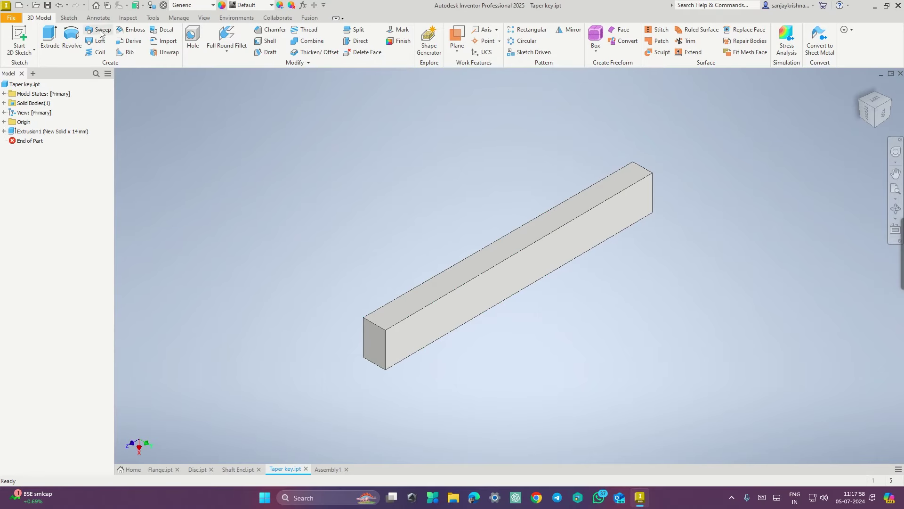
Step: Apply the Aggregate - High appearance from the Autodesk Material Library to the taper key's near end face
{"action": "left_click", "coordinate": [158, 20]}
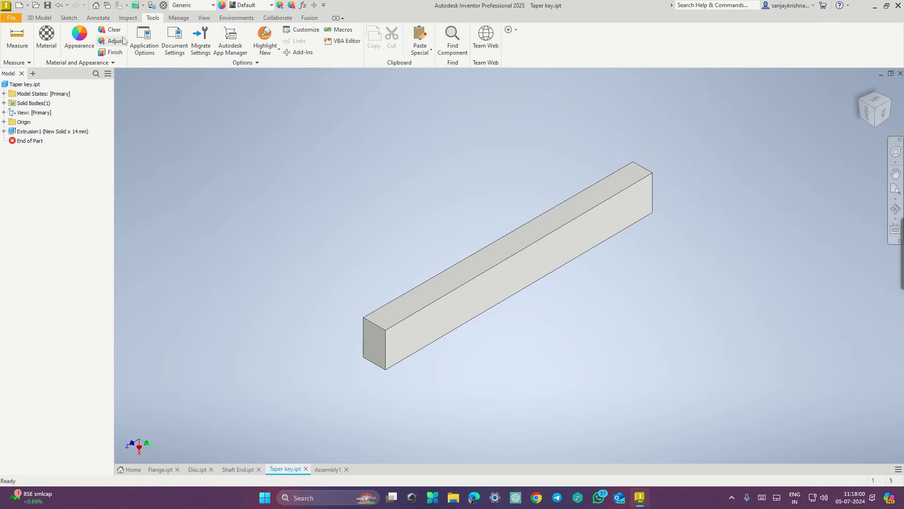
{"action": "left_click", "coordinate": [79, 38]}
{"action": "left_click_drag", "start_coordinate": [314, 85], "coordinate": [194, 76]}
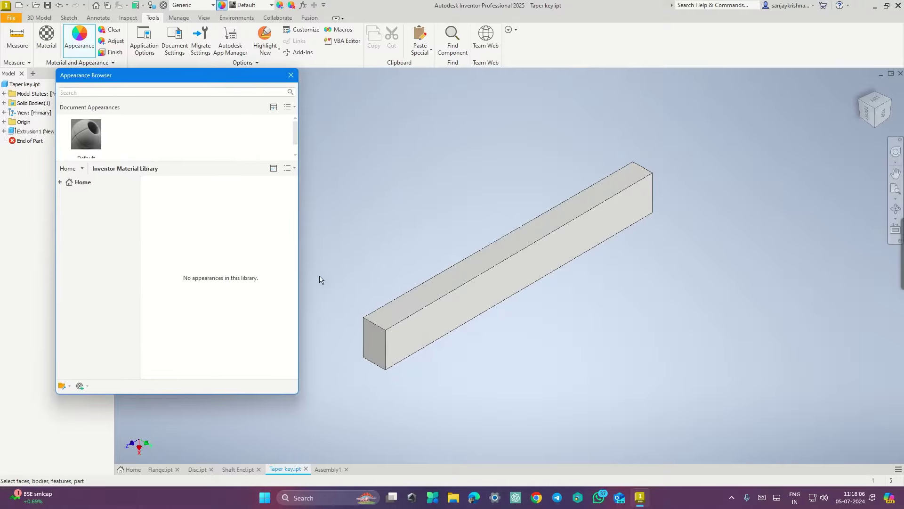
{"action": "left_click", "coordinate": [377, 340]}
{"action": "left_click", "coordinate": [72, 184]}
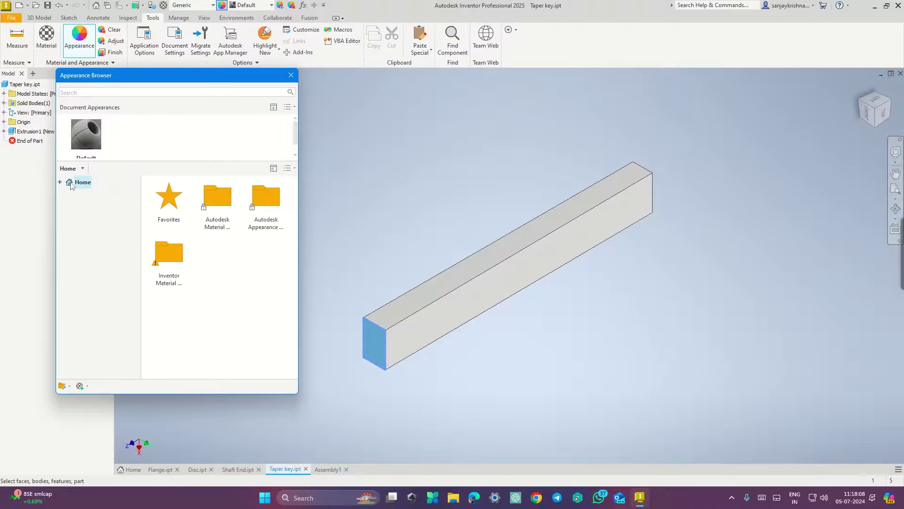
{"action": "left_click", "coordinate": [60, 182]}
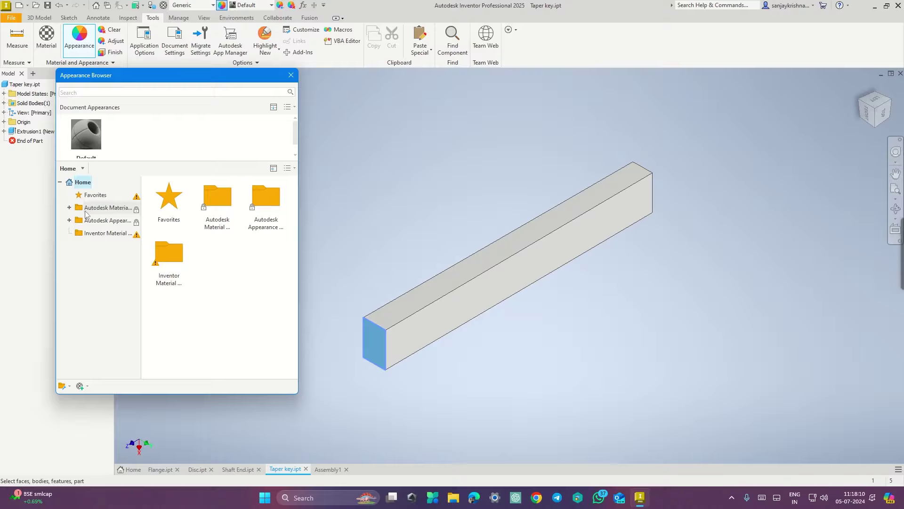
{"action": "left_click", "coordinate": [99, 208]}
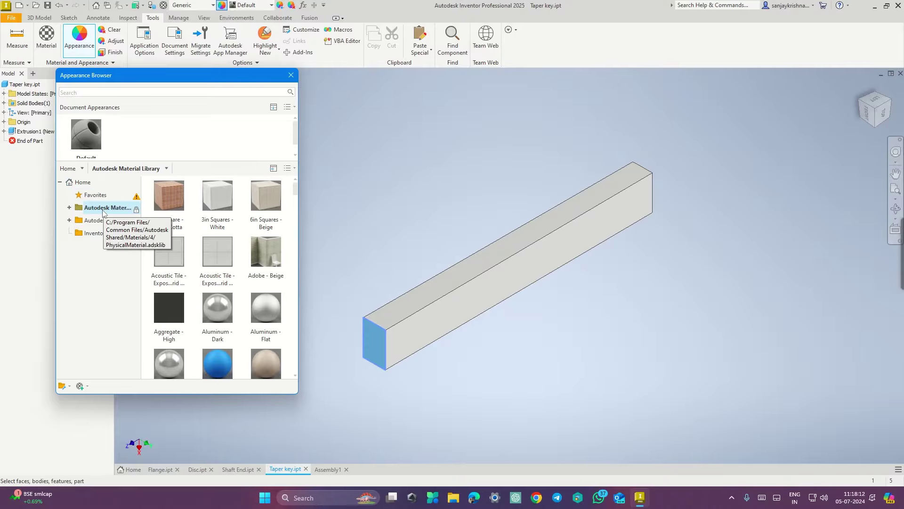
{"action": "left_click", "coordinate": [165, 339]}
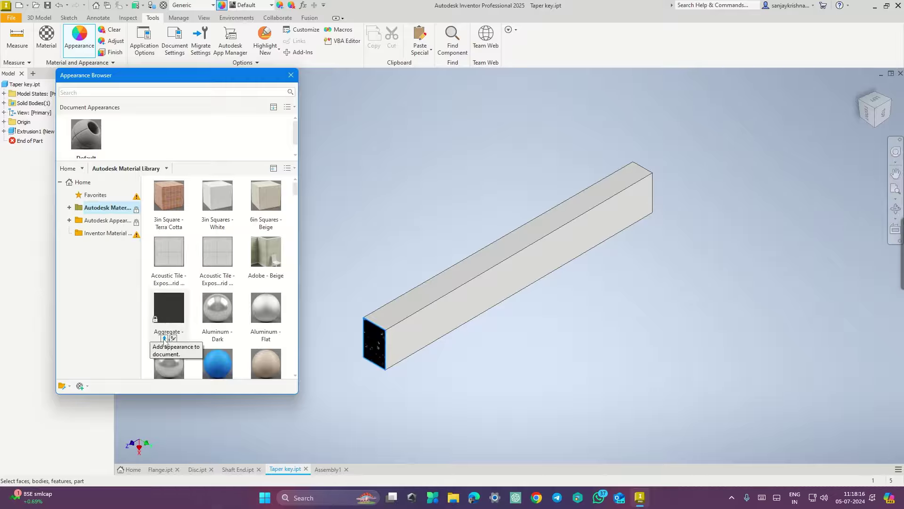
{"action": "left_click", "coordinate": [165, 338]}
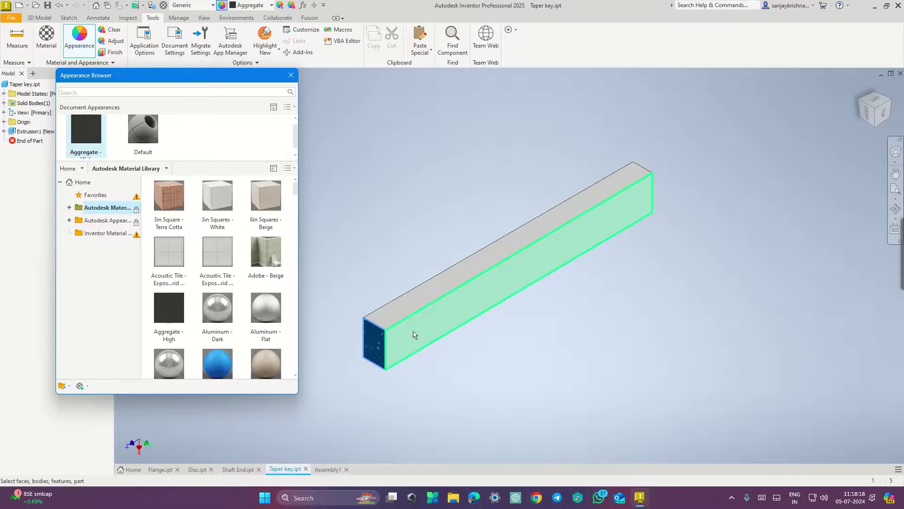
{"action": "left_click", "coordinate": [294, 79]}
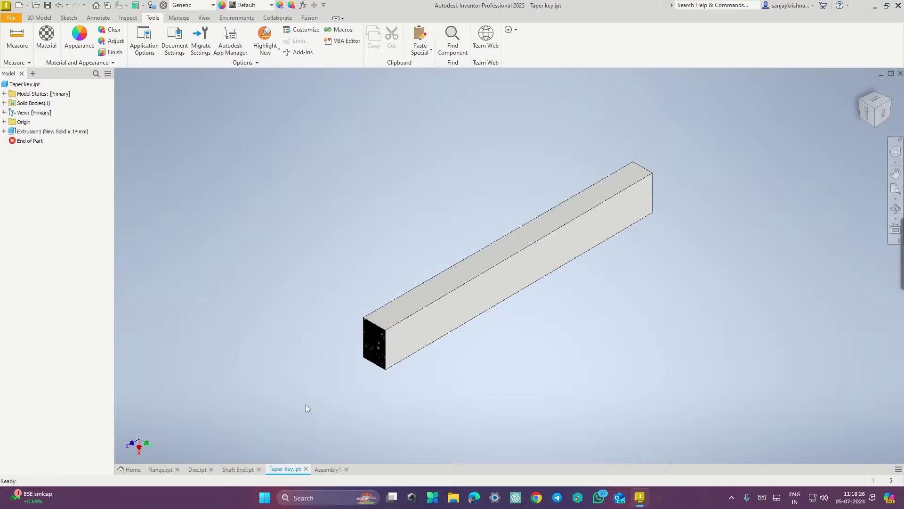
Step: Place one Taper key.ipt in Assembly1, rotated 90° about Y and 90° about Z, alongside the shaft end
{"action": "left_click", "coordinate": [329, 468]}
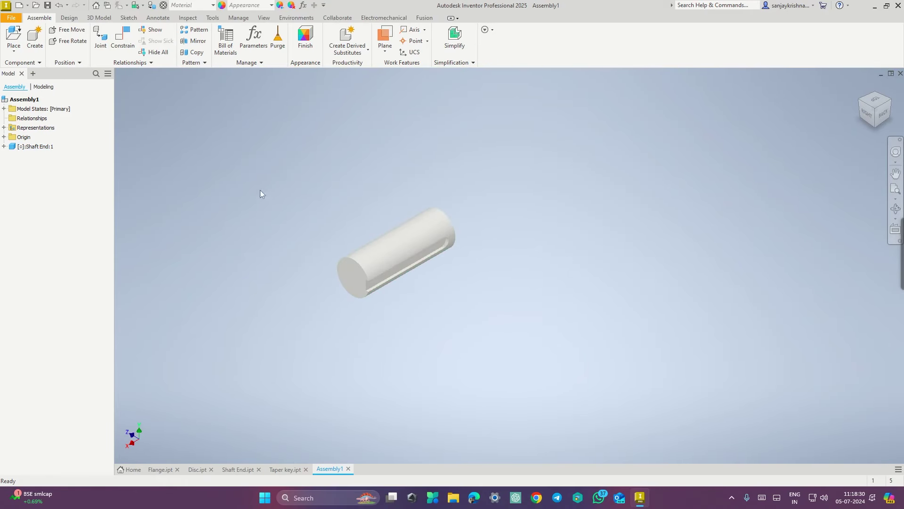
{"action": "key", "text": "p"}
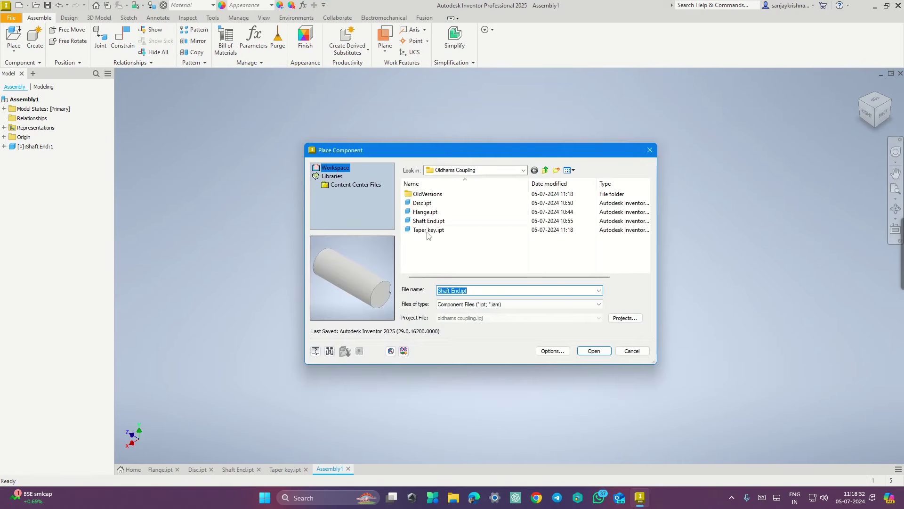
{"action": "left_click", "coordinate": [438, 230]}
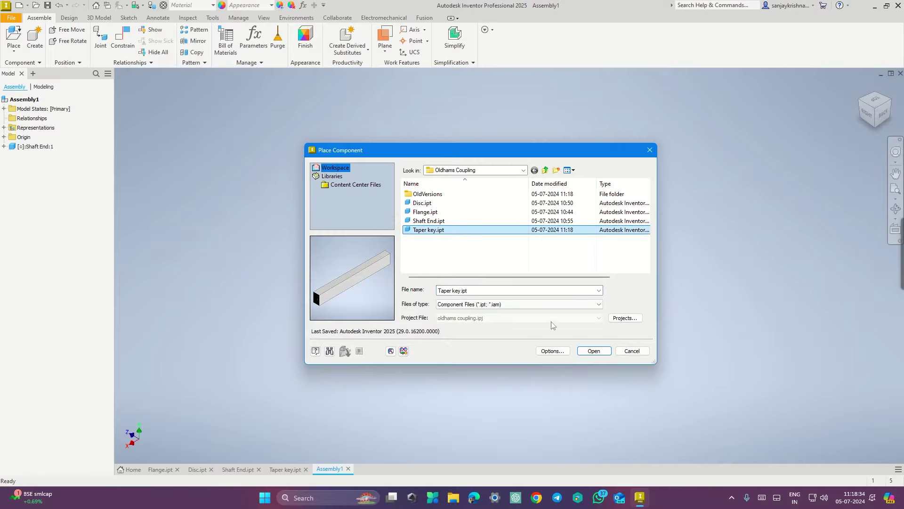
{"action": "left_click", "coordinate": [593, 351]}
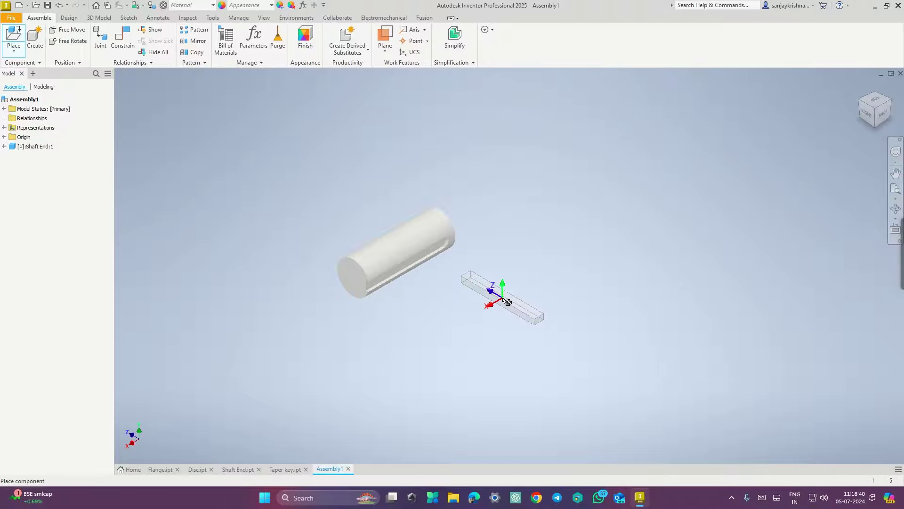
{"action": "right_click", "coordinate": [506, 301]}
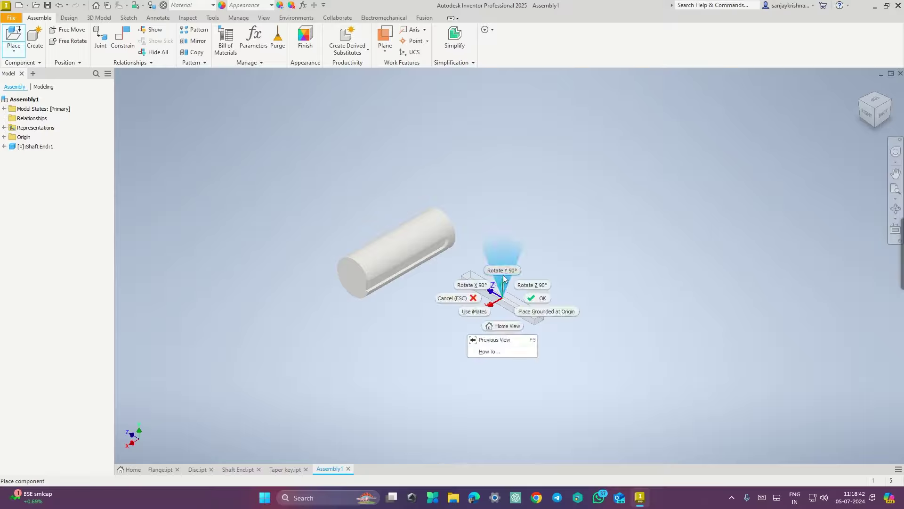
{"action": "left_click", "coordinate": [508, 279]}
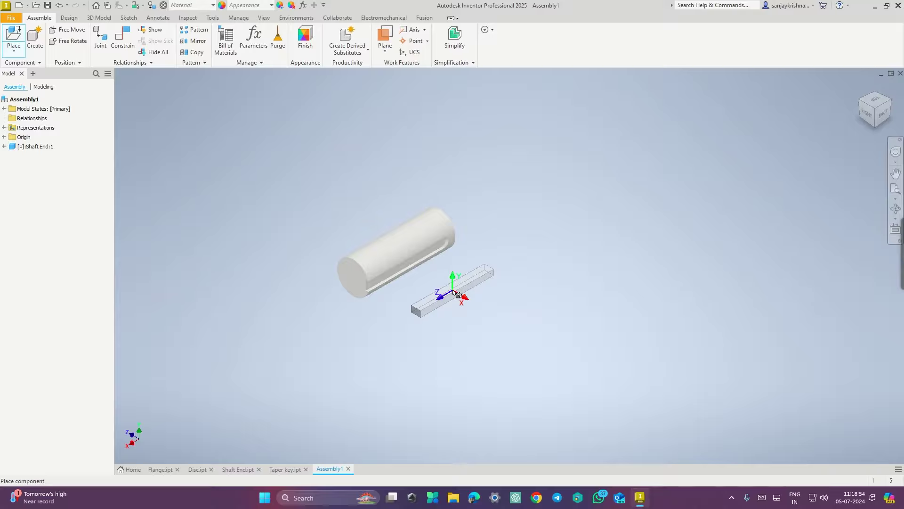
{"action": "right_click", "coordinate": [456, 294]}
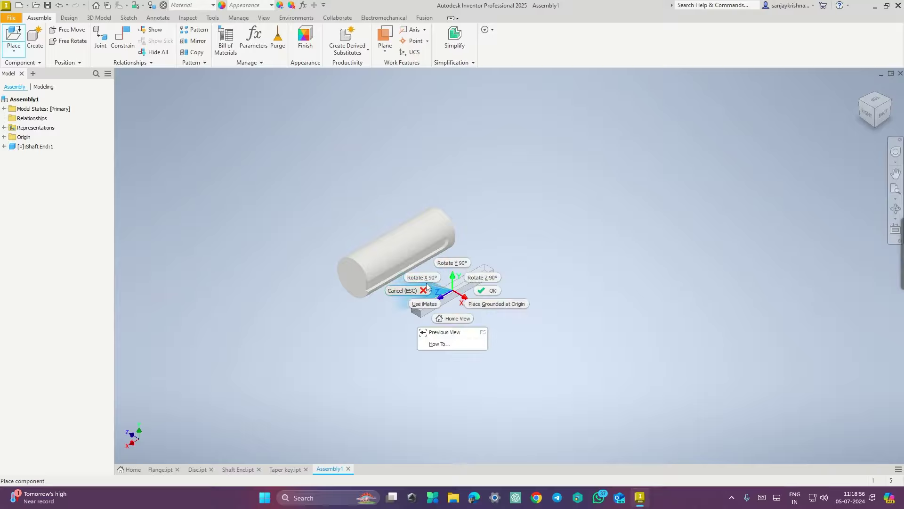
{"action": "left_click", "coordinate": [473, 278]}
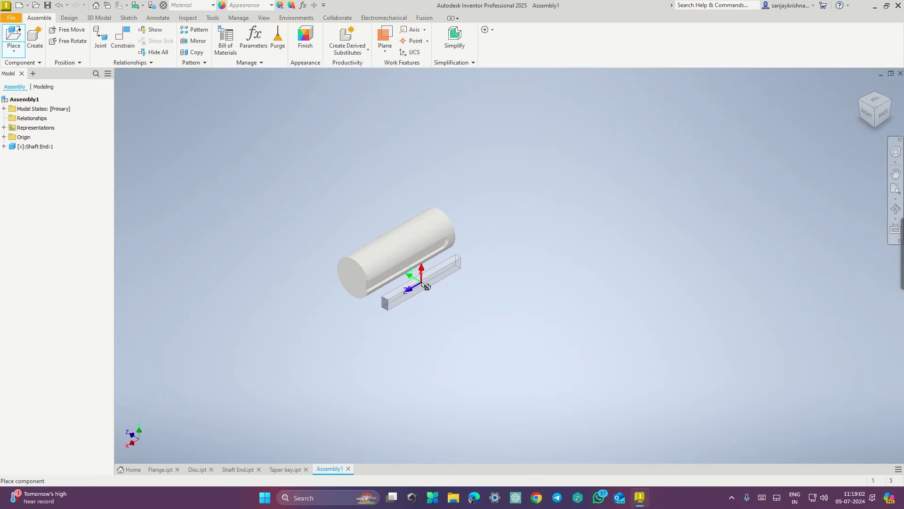
{"action": "left_click", "coordinate": [427, 287]}
{"action": "key", "text": "Escape"}
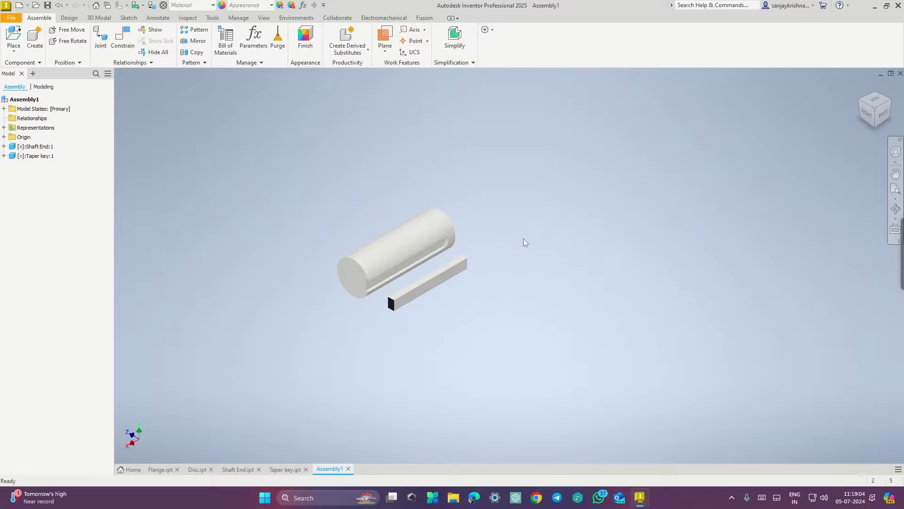
Step: Check the print and mate the short vertical edge at the keyway's open end to the inner vertical edge of the key's black end
{"action": "left_click", "coordinate": [878, 99]}
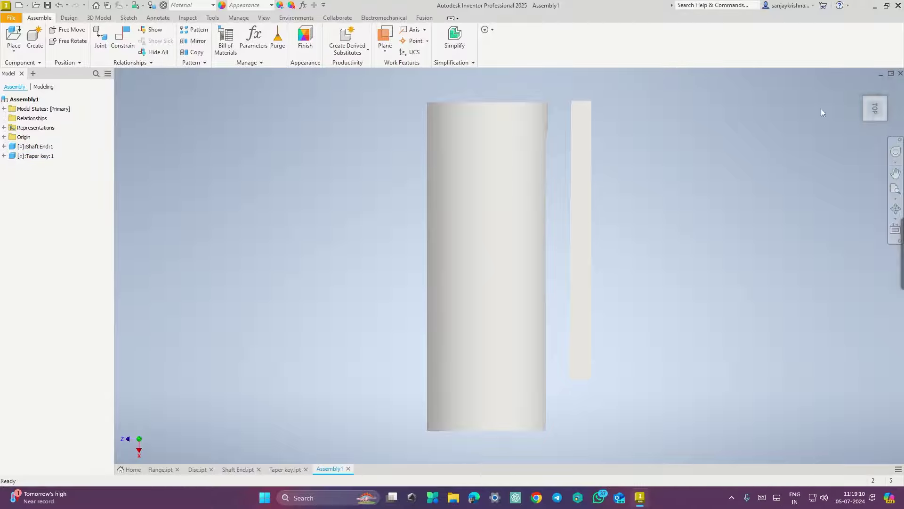
{"action": "left_click", "coordinate": [887, 121]}
{"action": "left_click", "coordinate": [875, 119]}
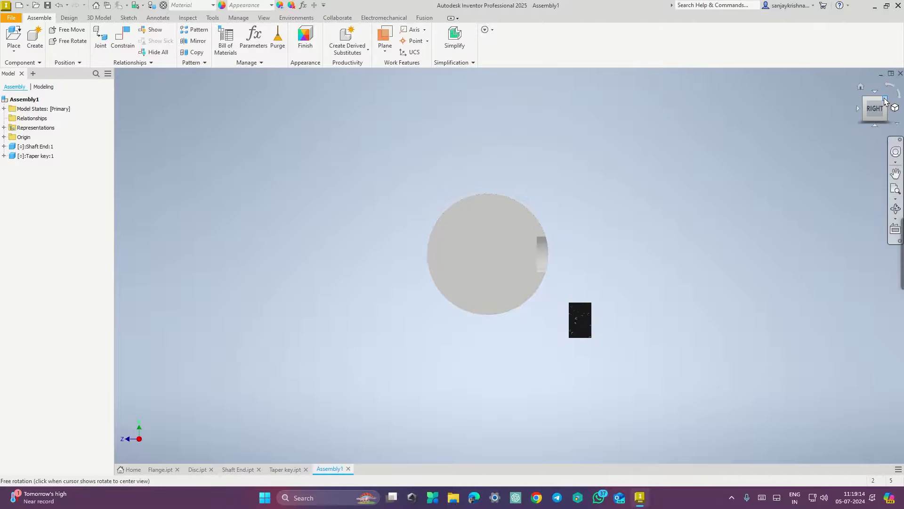
{"action": "left_click", "coordinate": [884, 100]}
{"action": "key", "text": "ctrl+super+Right"}
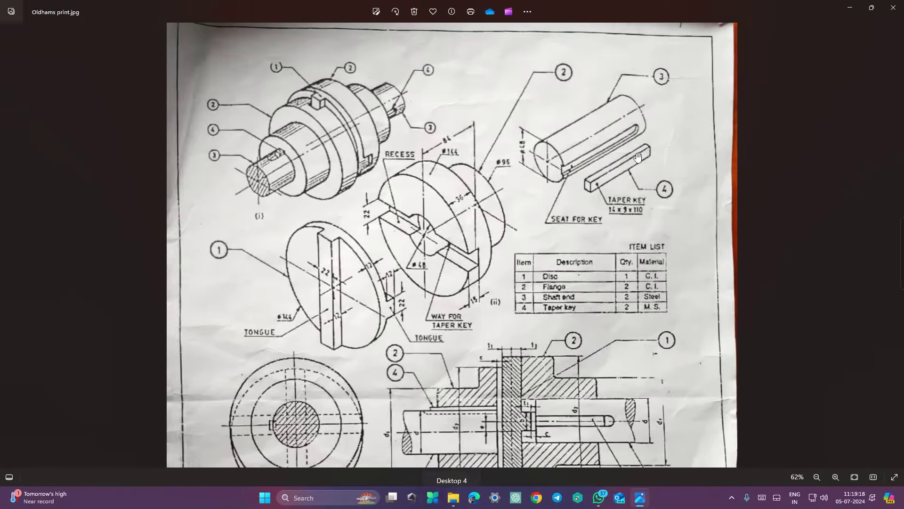
{"action": "key", "text": "ctrl+super+Left"}
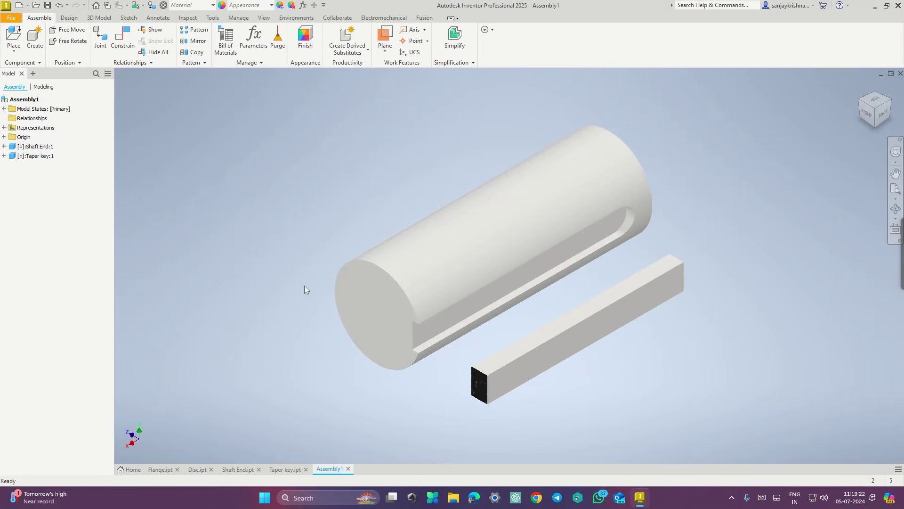
{"action": "left_click", "coordinate": [122, 46]}
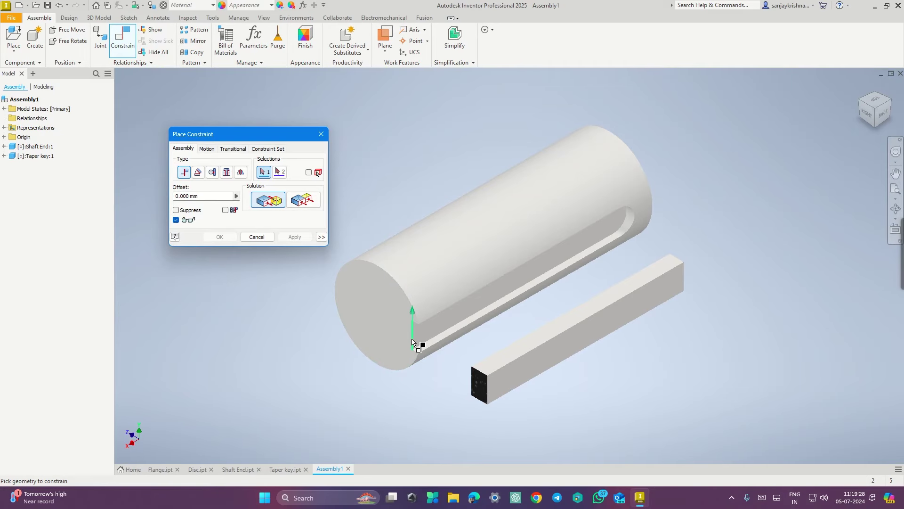
{"action": "left_click", "coordinate": [412, 341]}
{"action": "left_click", "coordinate": [471, 385]}
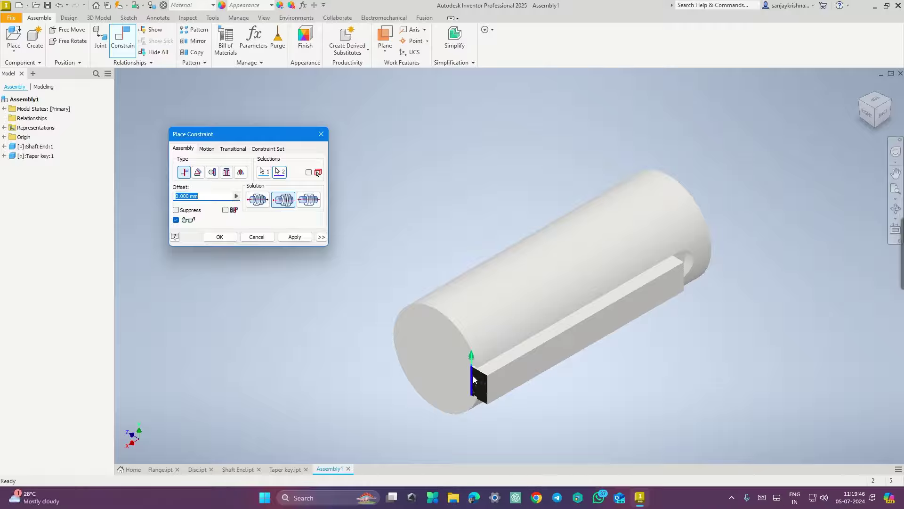
{"action": "left_click", "coordinate": [229, 237]}
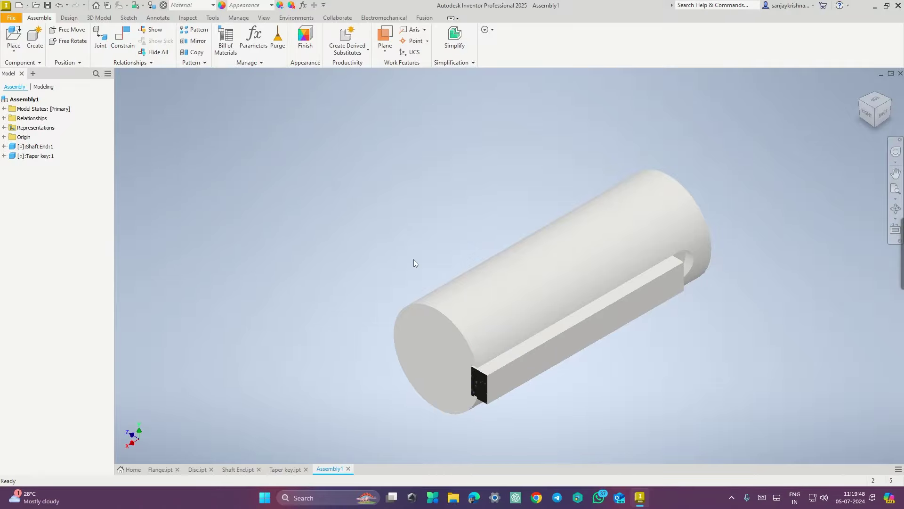
Step: Pull the taper key away from the shaft end so that it sits above the exposed keyway
{"action": "middle_click_drag", "start_coordinate": [418, 269], "coordinate": [557, 293], "text": "shift"}
{"action": "left_click_drag", "start_coordinate": [532, 305], "coordinate": [478, 148]}
{"action": "left_click", "coordinate": [457, 193]}
{"action": "middle_click_drag", "start_coordinate": [458, 197], "coordinate": [497, 236], "text": "shift"}
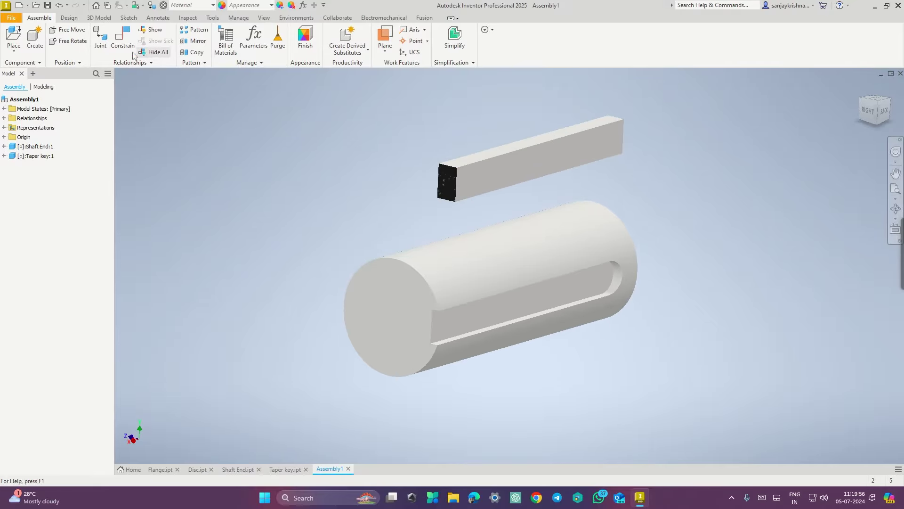
Step: Mate the keyway floor's lower long edge to the taper key's matching inner long edge with a 0 mm offset
{"action": "left_click", "coordinate": [122, 38]}
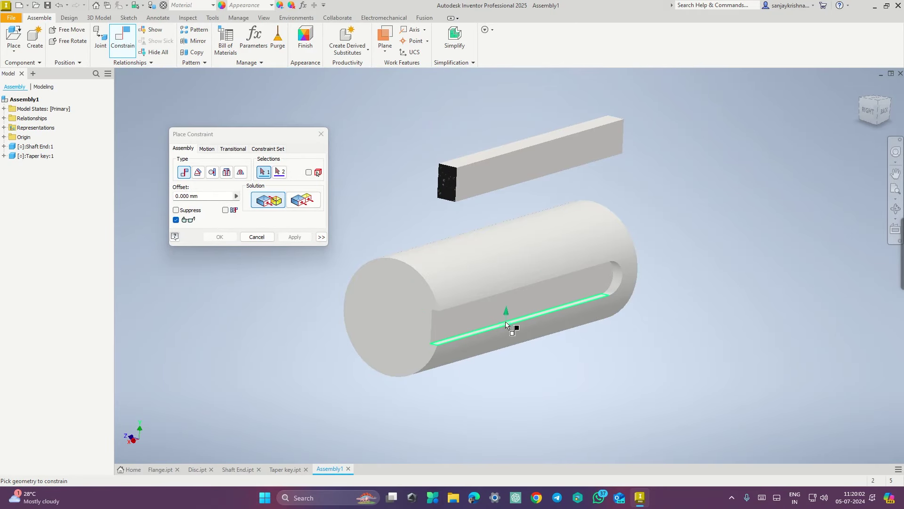
{"action": "scroll", "coordinate": [506, 324], "scroll_direction": "up", "scroll_amount": 3}
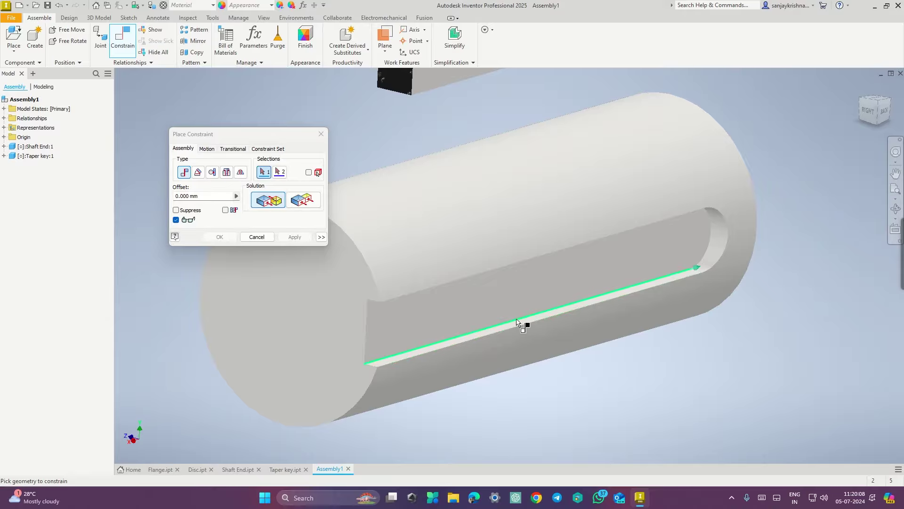
{"action": "left_click", "coordinate": [512, 323]}
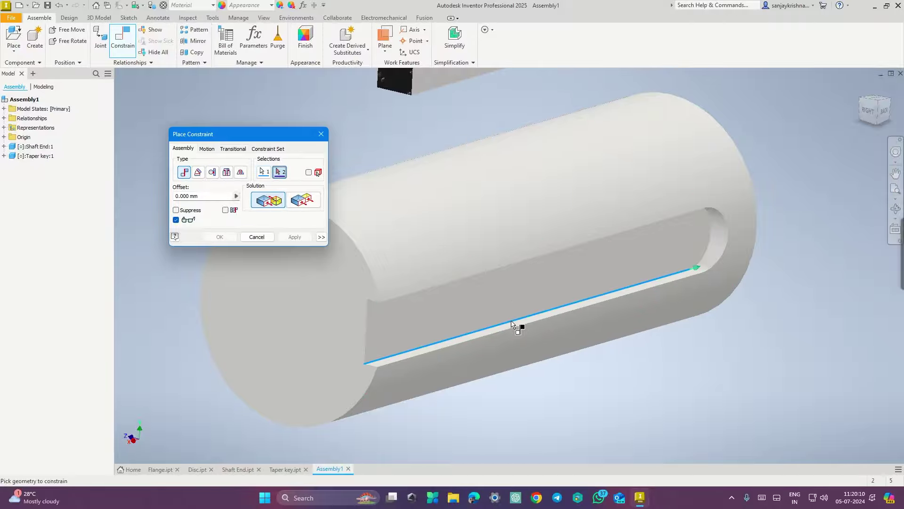
{"action": "scroll", "coordinate": [456, 196], "scroll_direction": "up", "scroll_amount": 2}
{"action": "middle_click_drag", "start_coordinate": [535, 328], "coordinate": [521, 281], "text": "shift"}
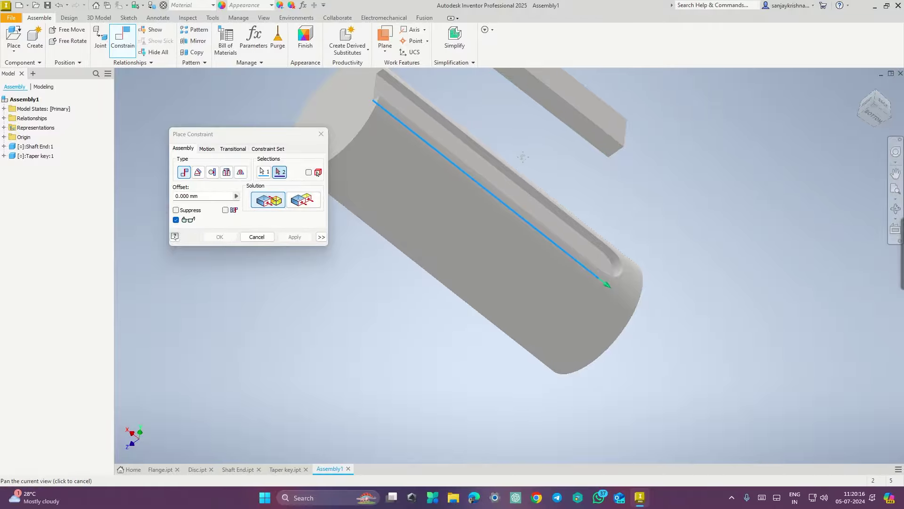
{"action": "middle_click_drag", "start_coordinate": [524, 156], "coordinate": [578, 287]}
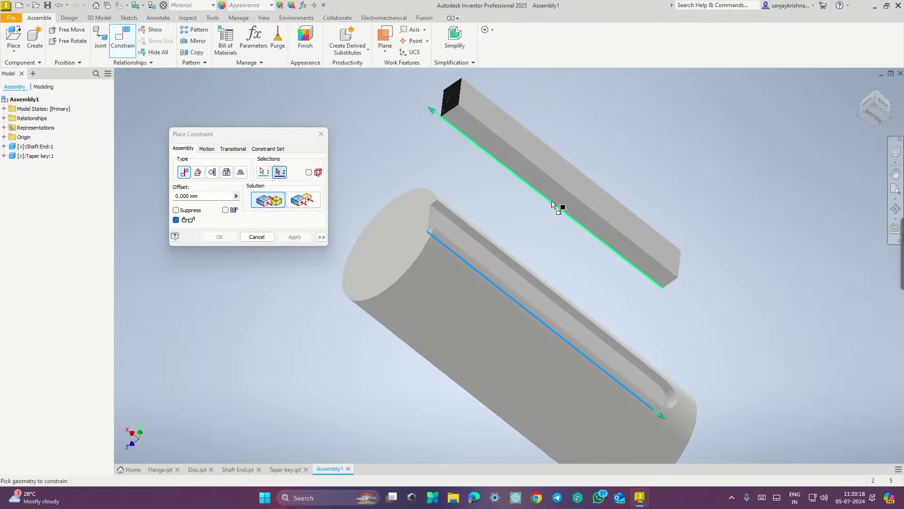
{"action": "left_click", "coordinate": [552, 203]}
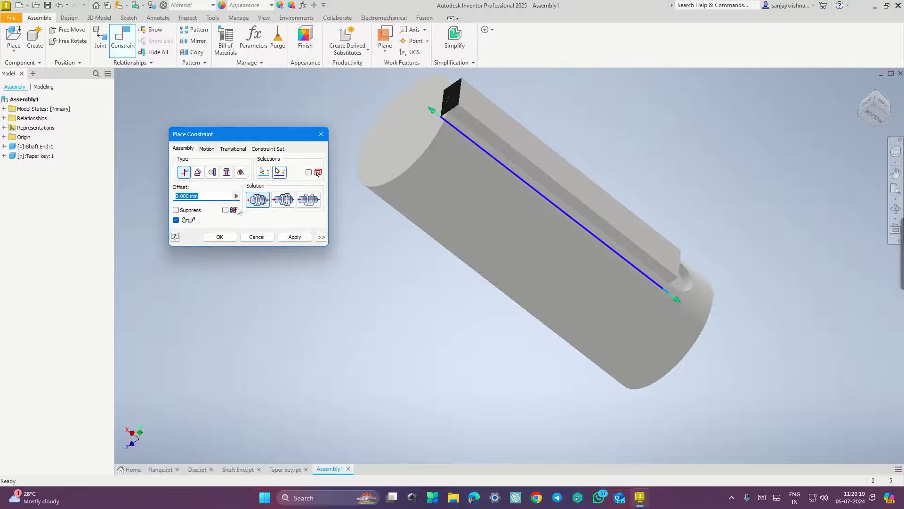
{"action": "left_click", "coordinate": [219, 236]}
Step: Swing the taper key into the shaft's keyway and inspect how it fits at the rounded end
{"action": "scroll", "coordinate": [594, 113], "scroll_direction": "down", "scroll_amount": 3}
{"action": "middle_click_drag", "start_coordinate": [594, 113], "coordinate": [594, 141], "text": "shift"}
{"action": "left_click_drag", "start_coordinate": [566, 165], "coordinate": [574, 224]}
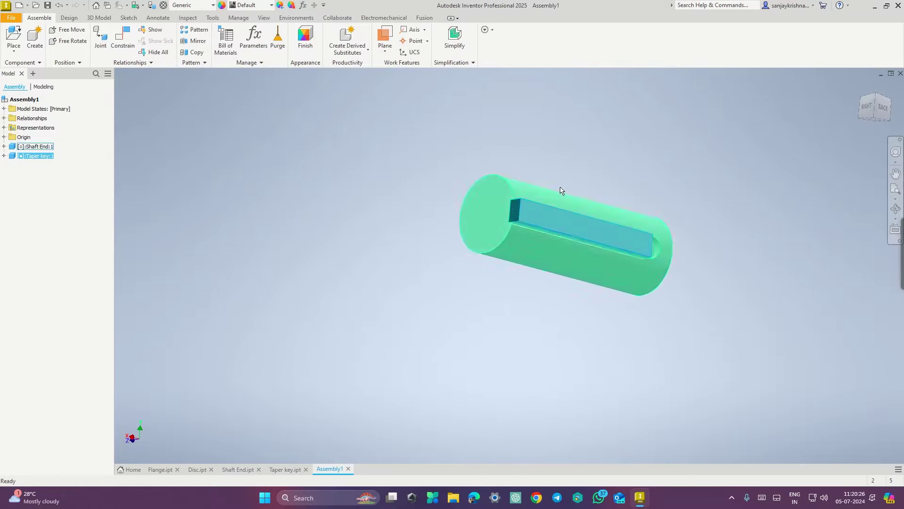
{"action": "left_click", "coordinate": [571, 167]}
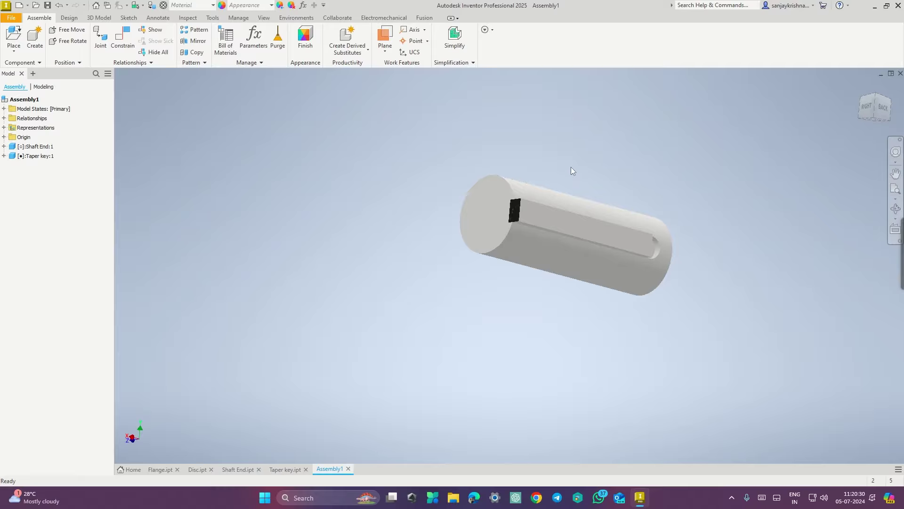
{"action": "middle_click_drag", "start_coordinate": [713, 191], "coordinate": [649, 183], "text": "shift"}
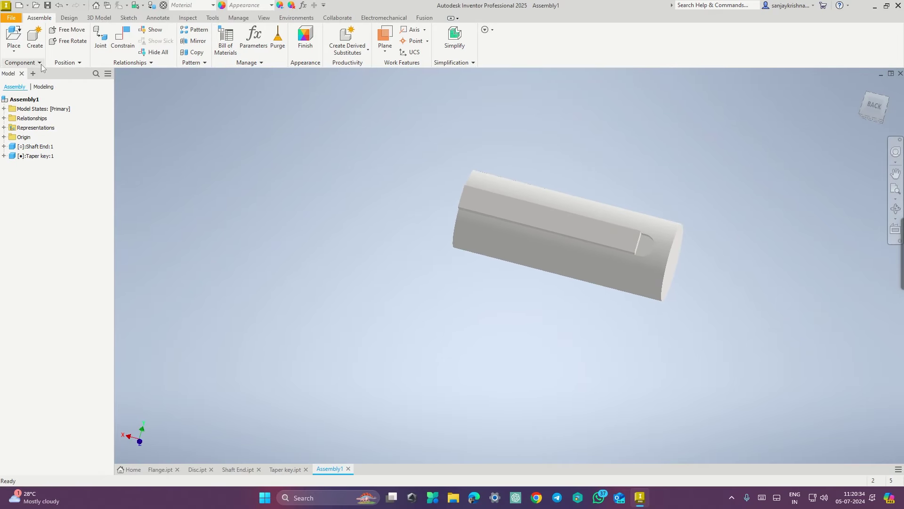
Step: Inspect the seated taper key from the back, and show the shaft assembly from the isometric corner with the key's black end in front
{"action": "left_click", "coordinate": [14, 37]}
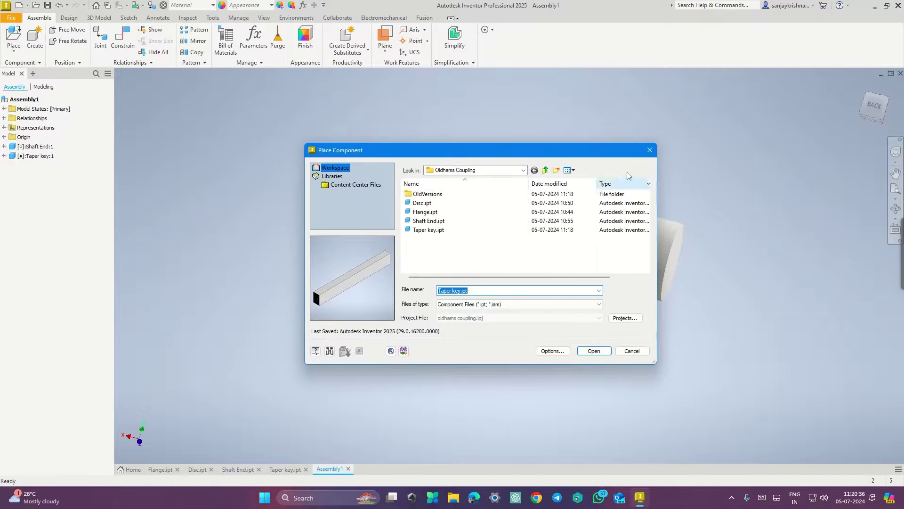
{"action": "left_click", "coordinate": [652, 151]}
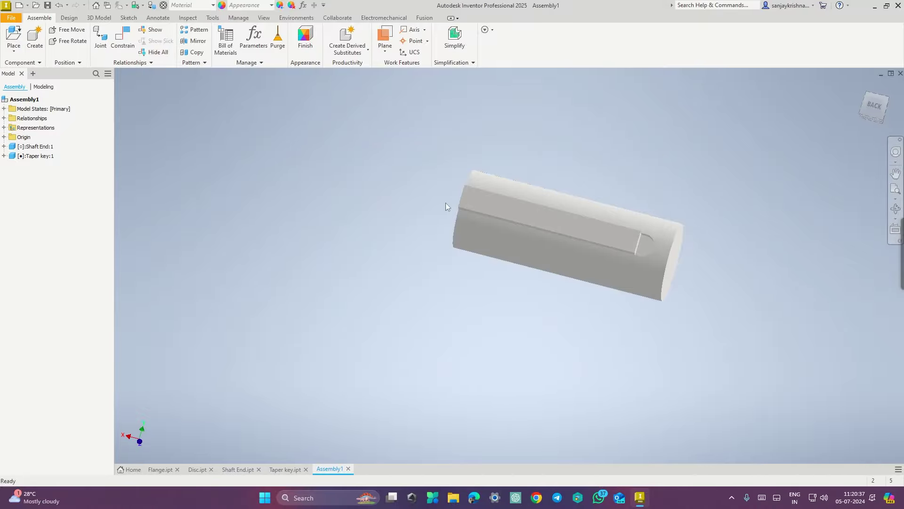
{"action": "left_click", "coordinate": [874, 105]}
{"action": "left_click", "coordinate": [884, 101]}
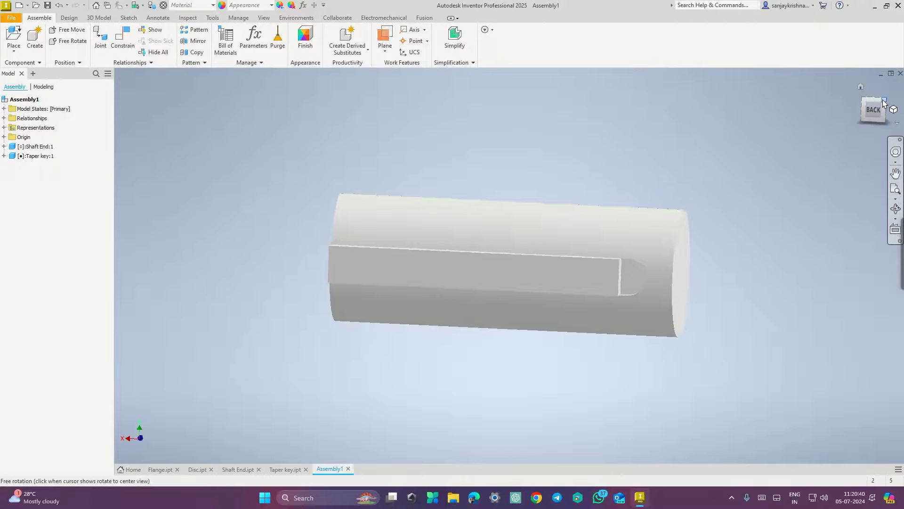
{"action": "left_click_drag", "start_coordinate": [884, 102], "coordinate": [866, 102]}
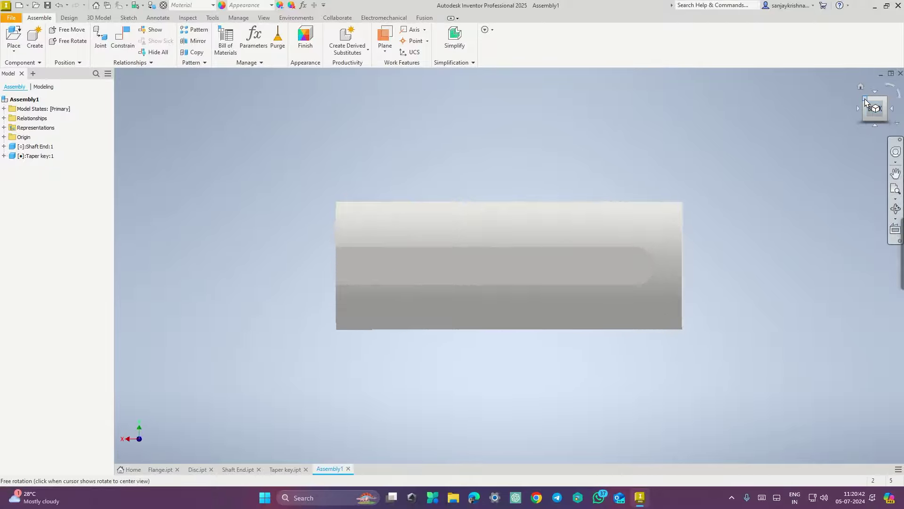
{"action": "left_click", "coordinate": [865, 100]}
{"action": "scroll", "coordinate": [717, 321], "scroll_direction": "up", "scroll_amount": 3}
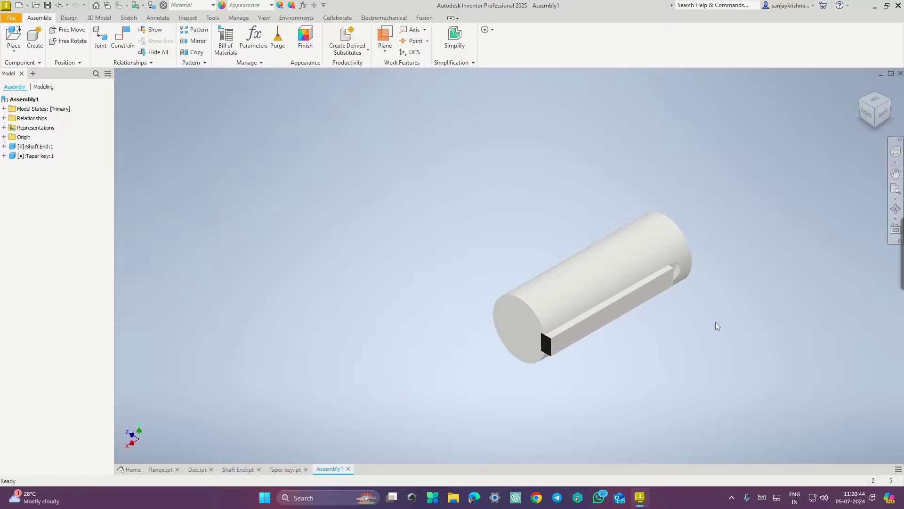
{"action": "scroll", "coordinate": [715, 321], "scroll_direction": "up", "scroll_amount": 2}
{"action": "middle_click_drag", "start_coordinate": [716, 321], "coordinate": [672, 257]}
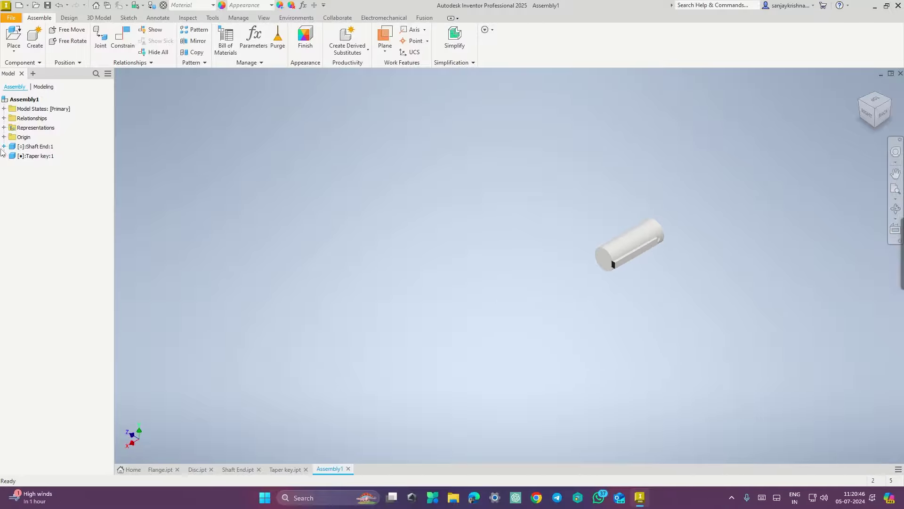
Step: Load Flange.ipt for placement in the assembly and check the flange's orientation on the Oldham's print
{"action": "left_click", "coordinate": [14, 38]}
{"action": "key", "text": "Up"}
{"action": "key", "text": "Up"}
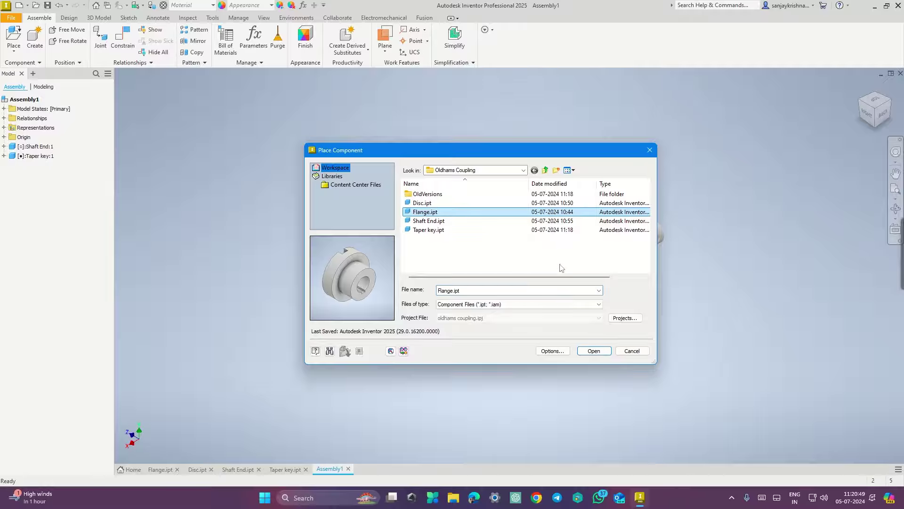
{"action": "left_click", "coordinate": [593, 350]}
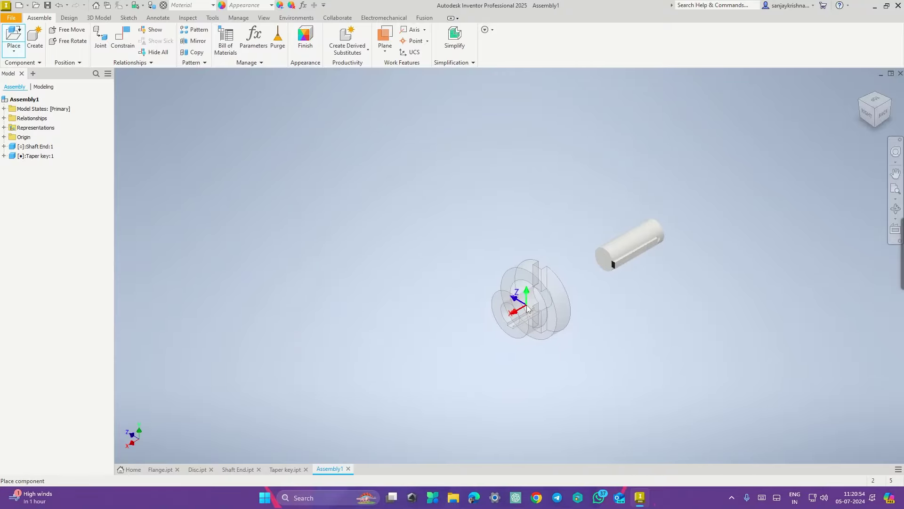
{"action": "key", "text": "ctrl+super+Right"}
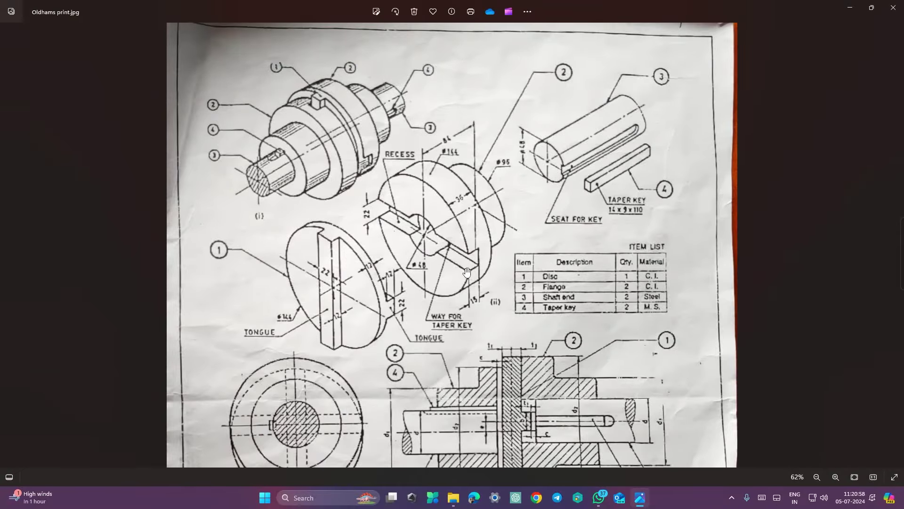
{"action": "key", "text": "ctrl+super+Left"}
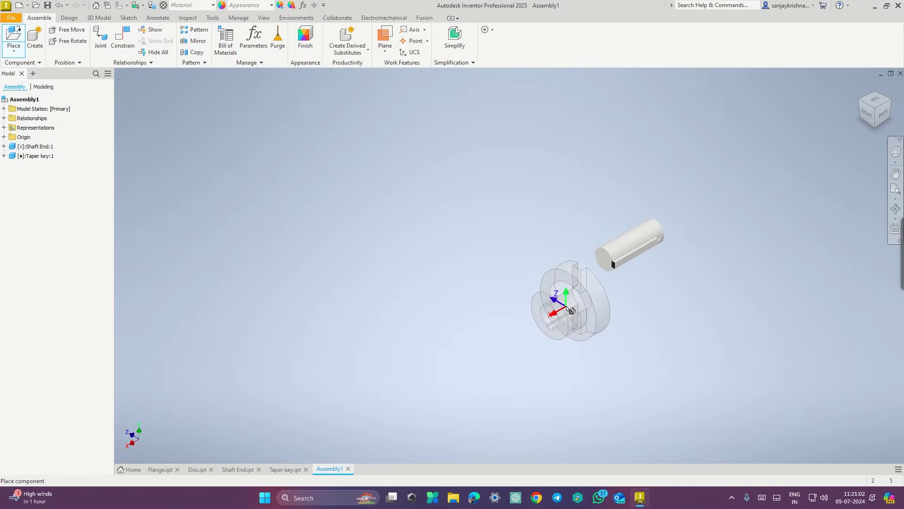
Step: Rotate the flange preview 180° about Y and 90° about X so its hub faces the shaft end
{"action": "right_click", "coordinate": [567, 309]}
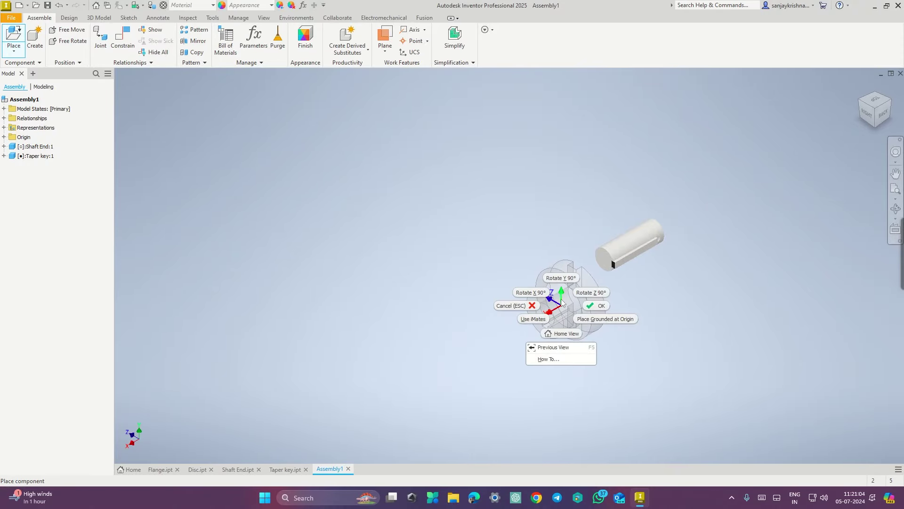
{"action": "left_click", "coordinate": [565, 282]}
{"action": "right_click", "coordinate": [565, 282]}
{"action": "left_click", "coordinate": [566, 255]}
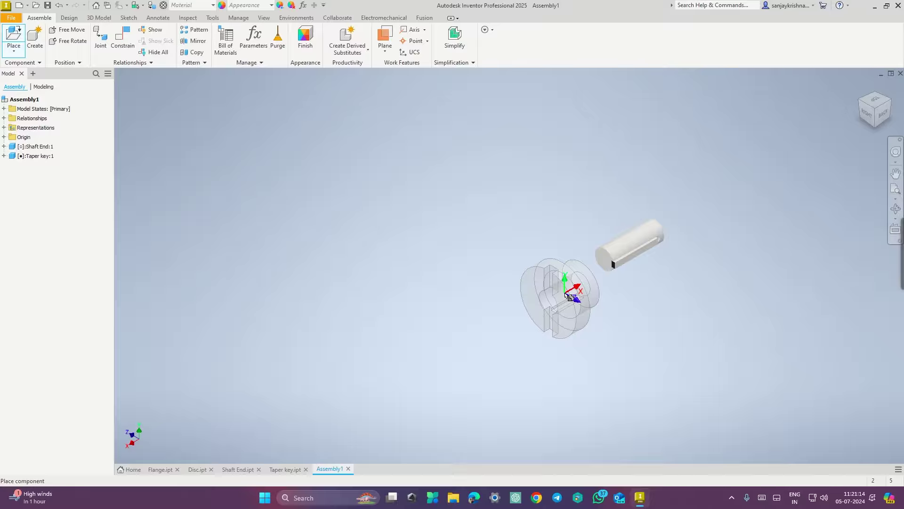
{"action": "right_click", "coordinate": [569, 296]}
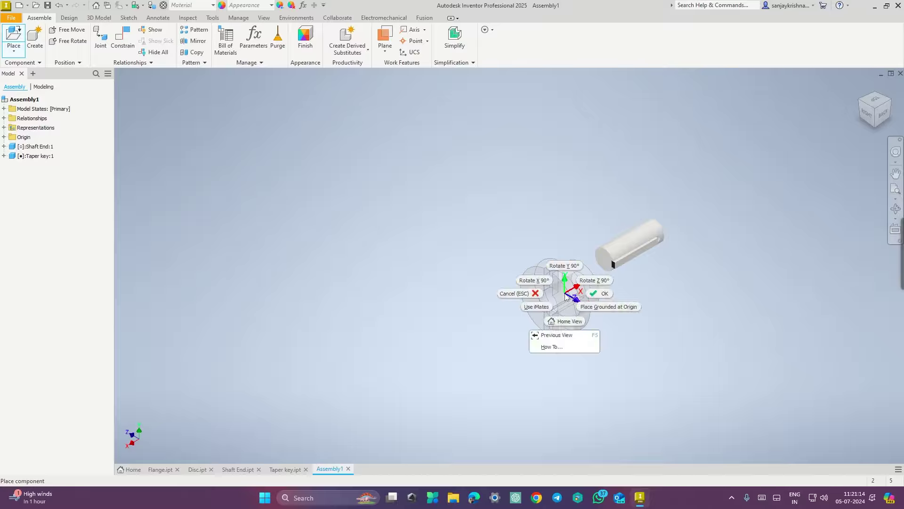
{"action": "left_click", "coordinate": [541, 285]}
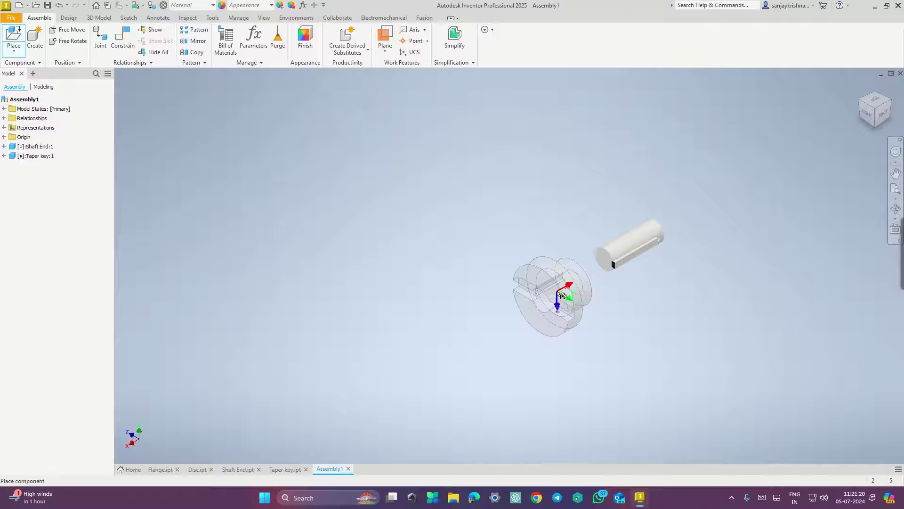
Step: Rotate the flange preview another 180° about X and place a single flange in front of the shaft end
{"action": "scroll", "coordinate": [561, 296], "scroll_direction": "down", "scroll_amount": 2}
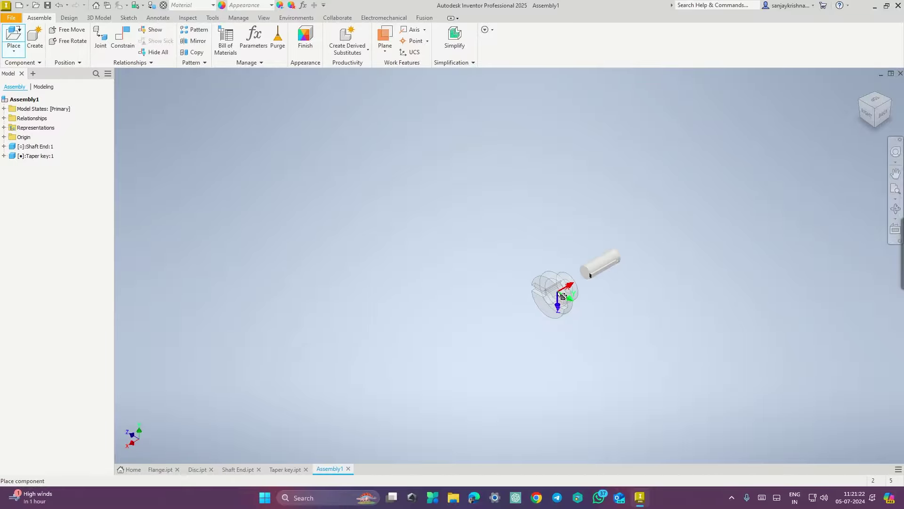
{"action": "scroll", "coordinate": [562, 295], "scroll_direction": "up", "scroll_amount": 6}
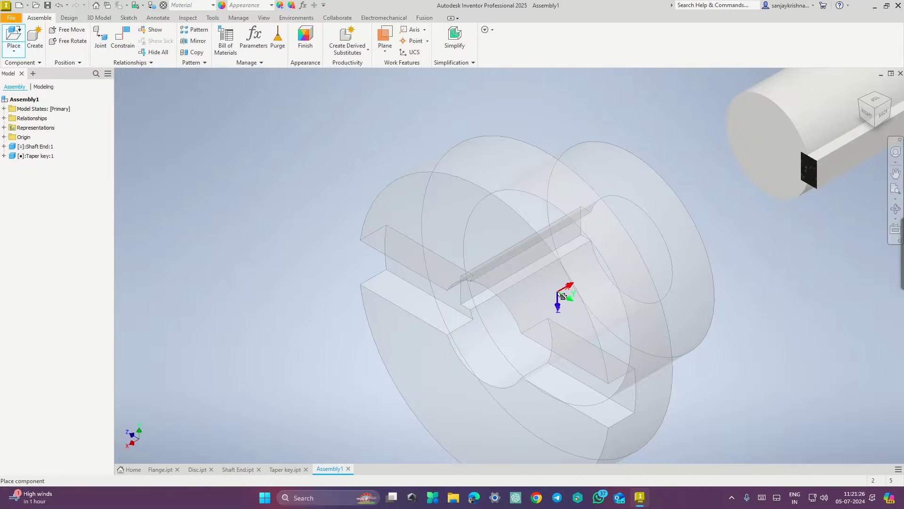
{"action": "right_click", "coordinate": [558, 293]}
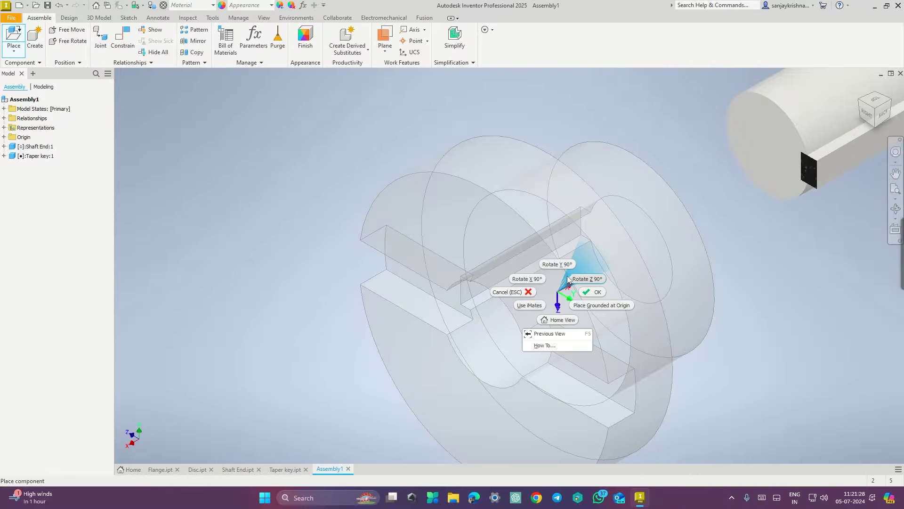
{"action": "left_click", "coordinate": [544, 282]}
{"action": "right_click", "coordinate": [539, 278]}
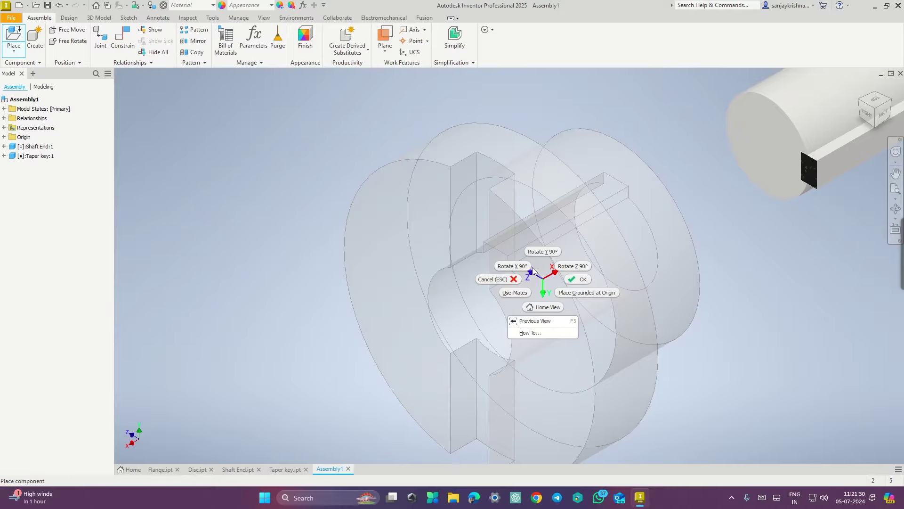
{"action": "left_click", "coordinate": [527, 269]}
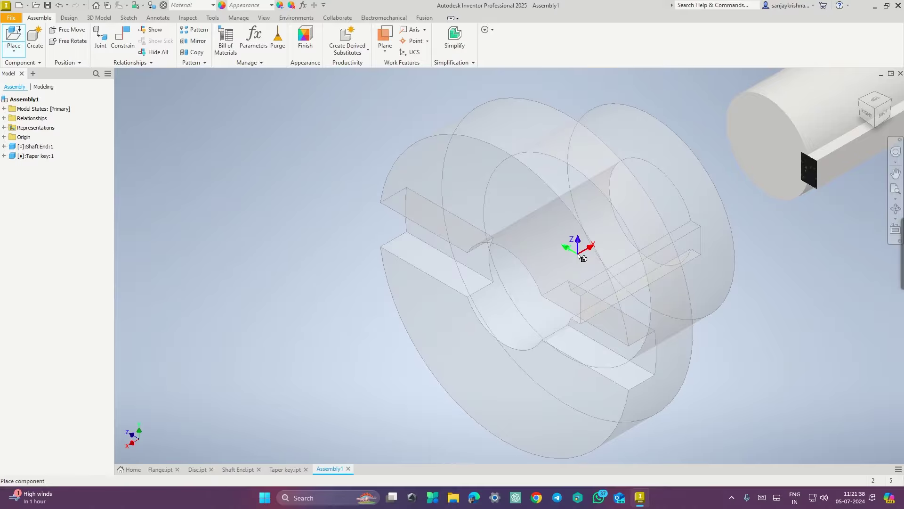
{"action": "left_click", "coordinate": [583, 259]}
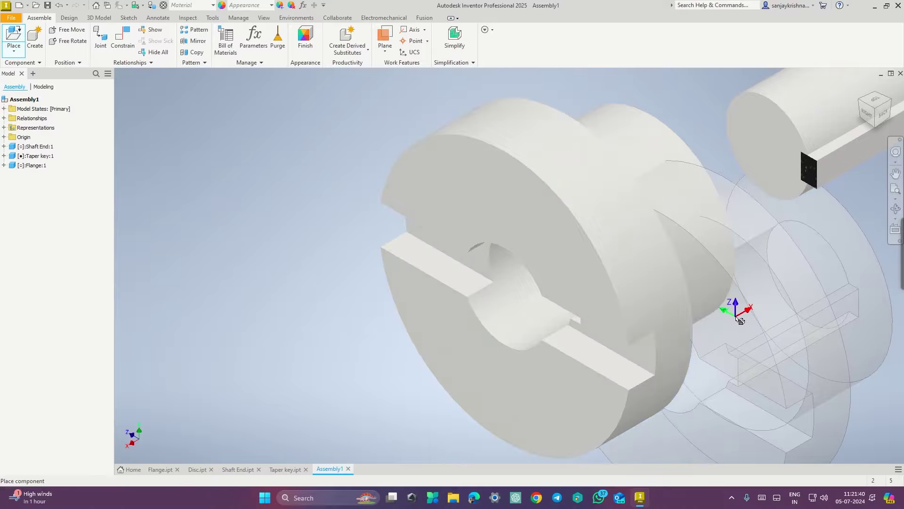
{"action": "key", "text": "Escape"}
Step: Mate the flange's axis to the shaft end's axis with a 0 mm offset
{"action": "scroll", "coordinate": [736, 316], "scroll_direction": "down", "scroll_amount": 2}
{"action": "scroll", "coordinate": [638, 256], "scroll_direction": "down", "scroll_amount": 3}
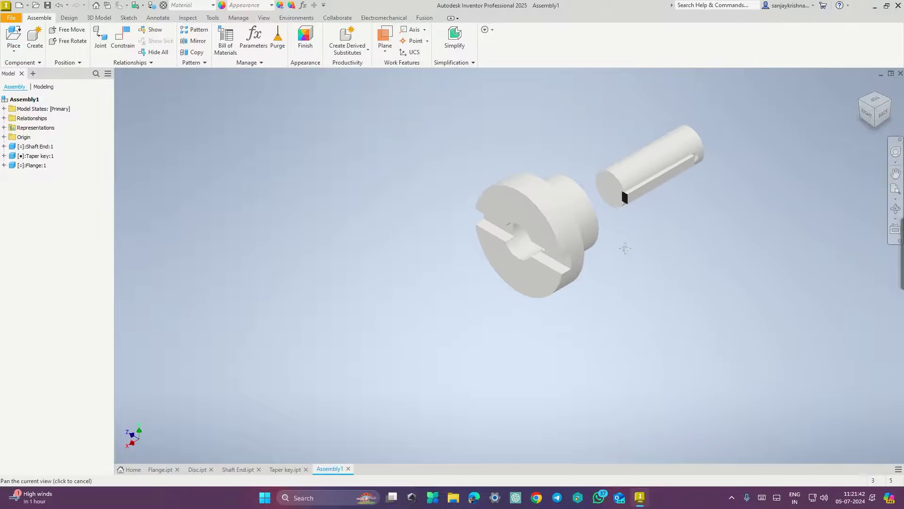
{"action": "left_click", "coordinate": [120, 47]}
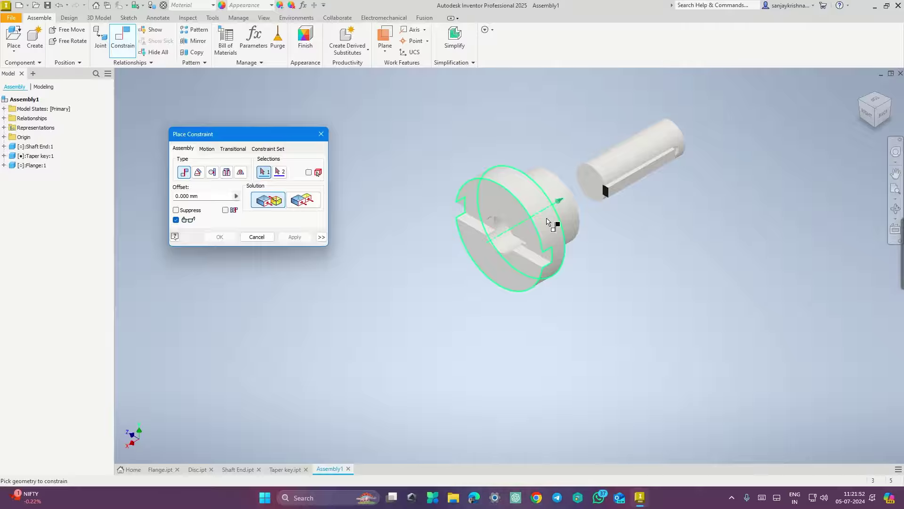
{"action": "left_click", "coordinate": [547, 221]}
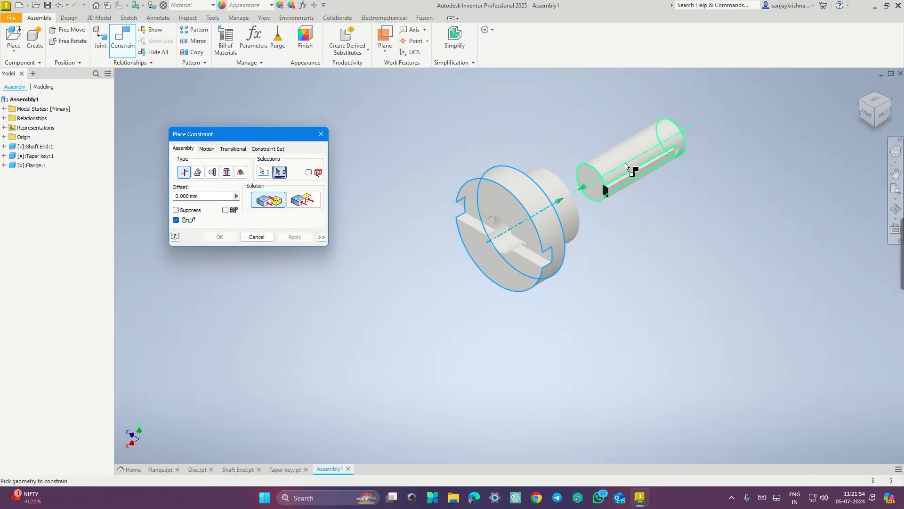
{"action": "left_click", "coordinate": [624, 162]}
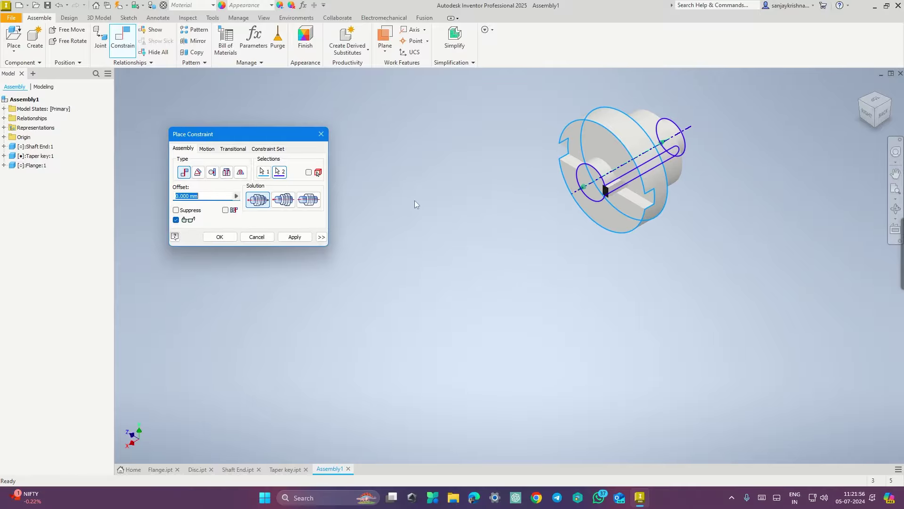
{"action": "left_click", "coordinate": [222, 238]}
Step: Pull the shaft end out of the flange along their common axis so that its front face is exposed
{"action": "left_click_drag", "start_coordinate": [596, 183], "coordinate": [736, 97]}
{"action": "middle_click_drag", "start_coordinate": [674, 259], "coordinate": [492, 461]}
{"action": "left_click", "coordinate": [596, 328]}
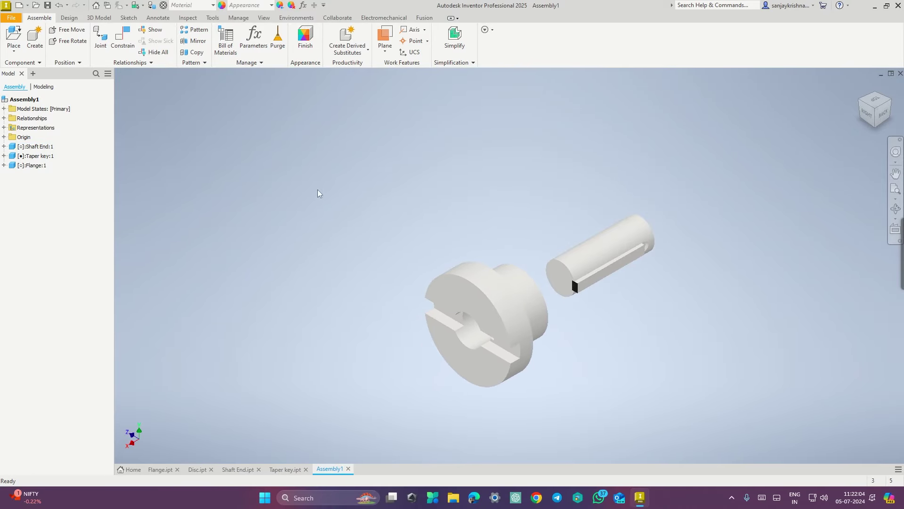
Step: Constrain the flange's recess floor flush with the shaft end's front face at a 0 mm offset
{"action": "left_click", "coordinate": [123, 40]}
{"action": "left_click", "coordinate": [314, 203]}
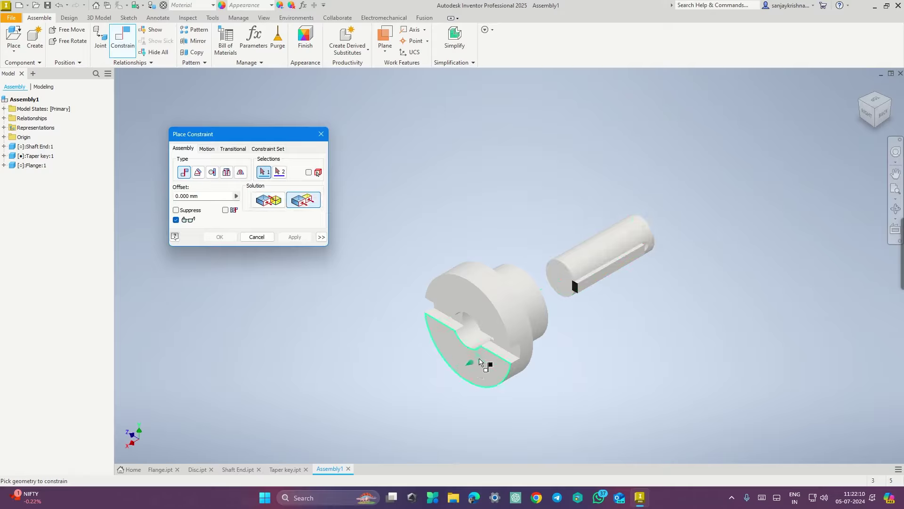
{"action": "scroll", "coordinate": [484, 363], "scroll_direction": "down", "scroll_amount": 3}
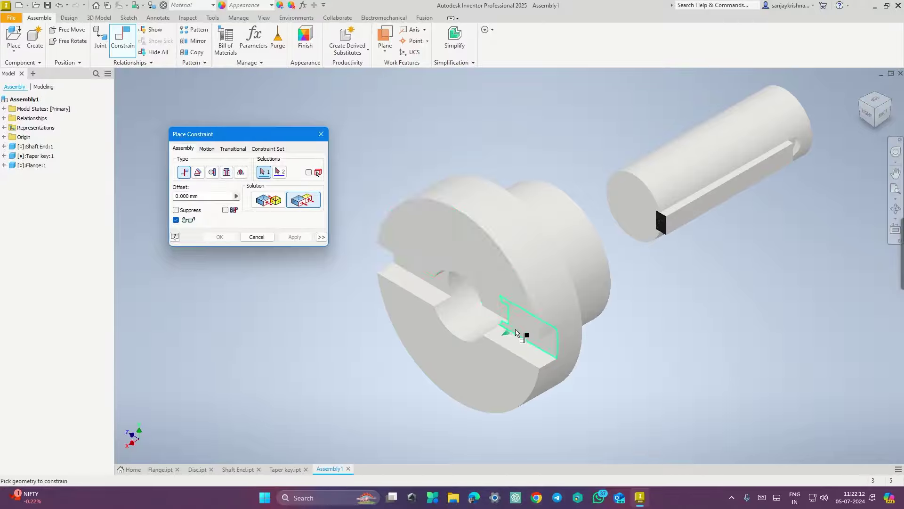
{"action": "middle_click_drag", "start_coordinate": [620, 398], "coordinate": [646, 377], "text": "shift"}
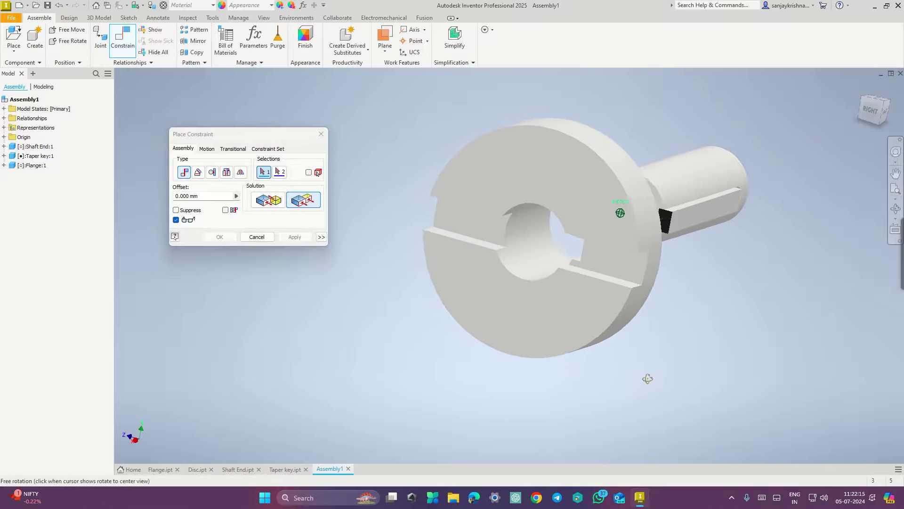
{"action": "left_click", "coordinate": [610, 272]}
{"action": "middle_click_drag", "start_coordinate": [720, 301], "coordinate": [659, 268], "text": "shift"}
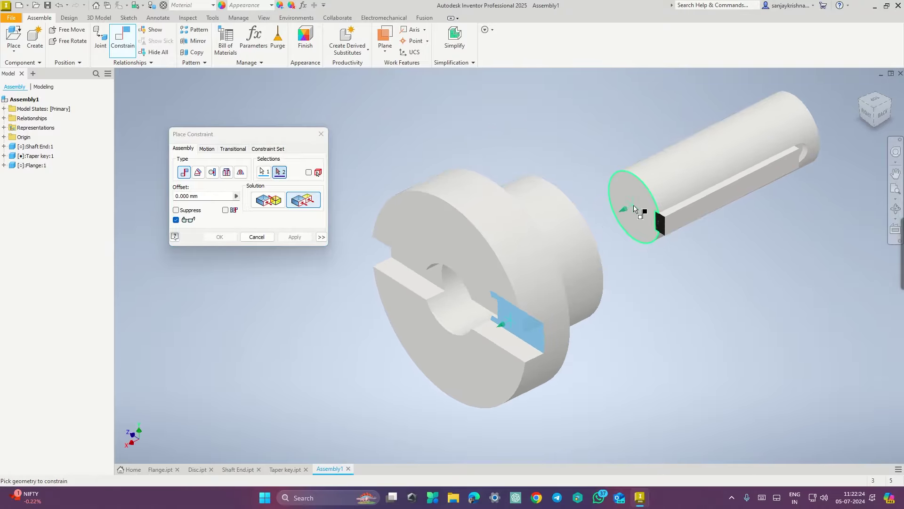
{"action": "left_click", "coordinate": [634, 208]}
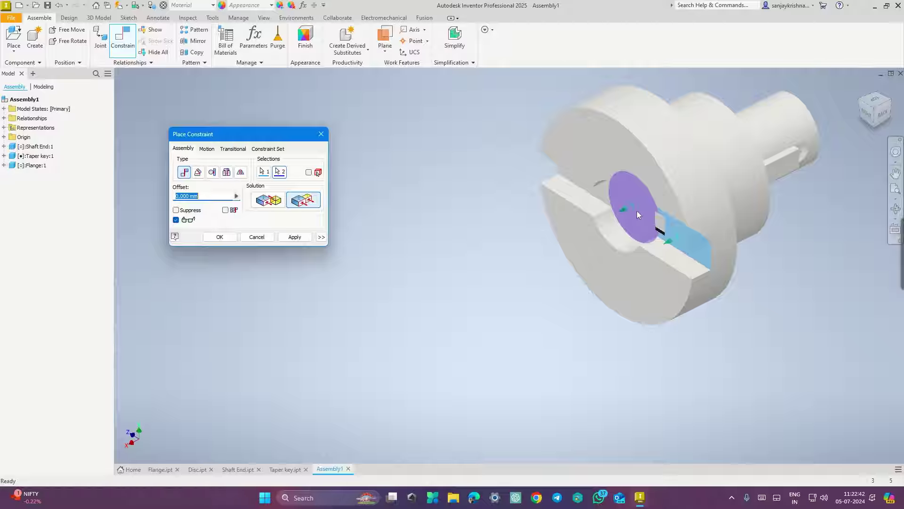
{"action": "left_click", "coordinate": [218, 237]}
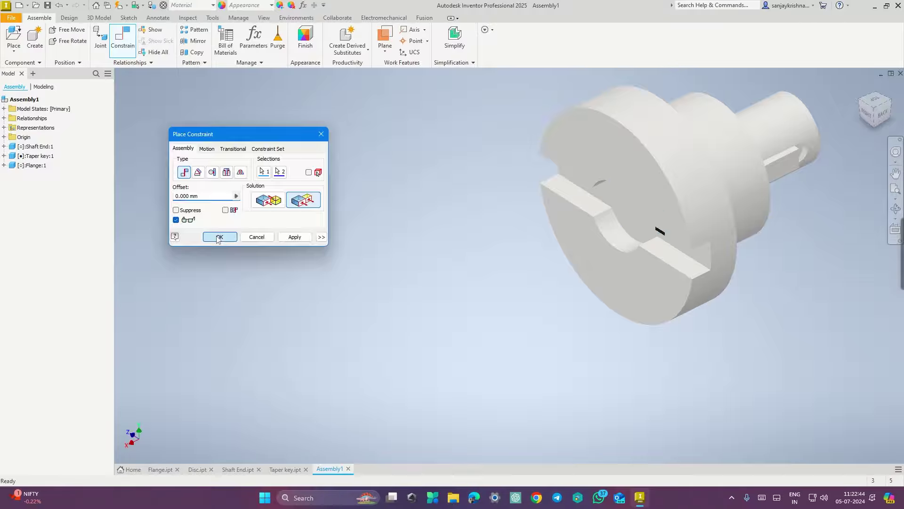
Step: Mate the lower edge of the taper key's exposed end to the matching edge of the flange's keyway with a 0 mm offset
{"action": "mouse_move", "coordinate": [485, 273]}
{"action": "middle_mouse_down", "text": "shift"}
{"action": "mouse_move", "coordinate": [504, 246]}
{"action": "mouse_move", "coordinate": [519, 257]}
{"action": "middle_mouse_up", "text": "shift"}
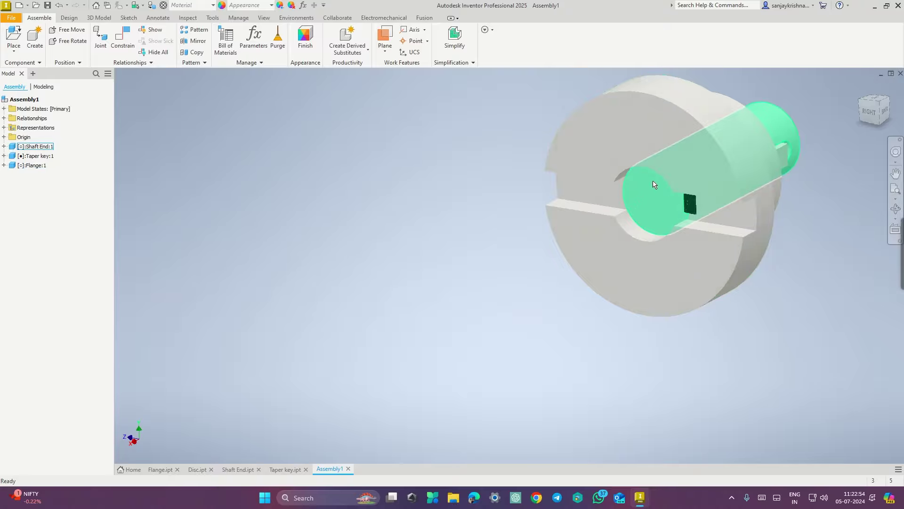
{"action": "left_click", "coordinate": [122, 38]}
{"action": "scroll", "coordinate": [728, 231], "scroll_direction": "down", "scroll_amount": 2}
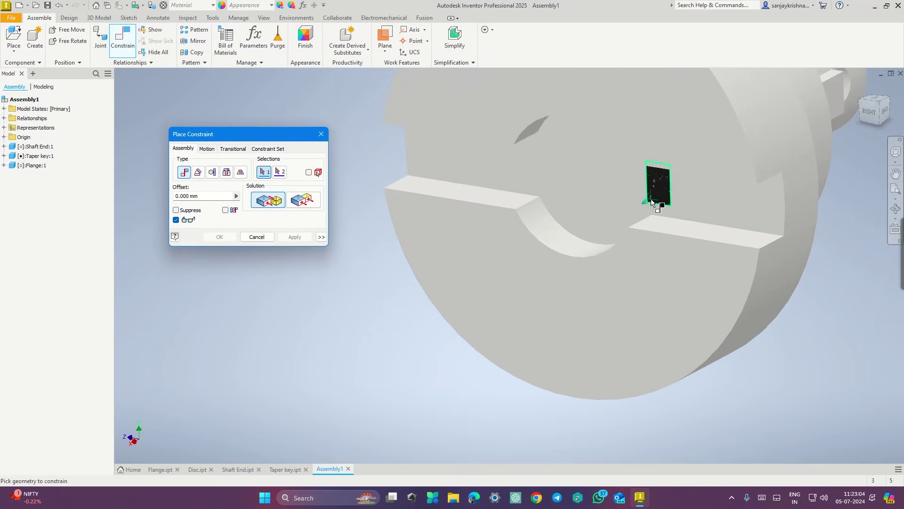
{"action": "scroll", "coordinate": [664, 205], "scroll_direction": "down", "scroll_amount": 2}
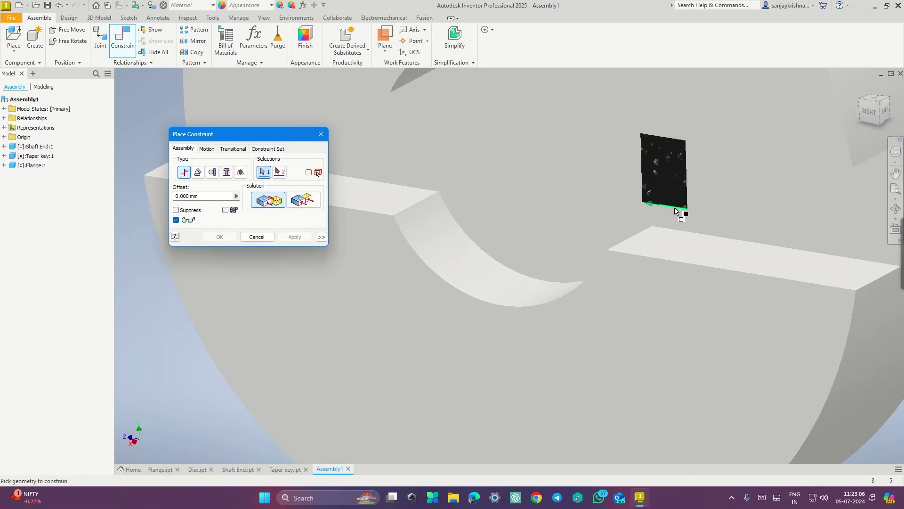
{"action": "scroll", "coordinate": [675, 211], "scroll_direction": "down", "scroll_amount": 2}
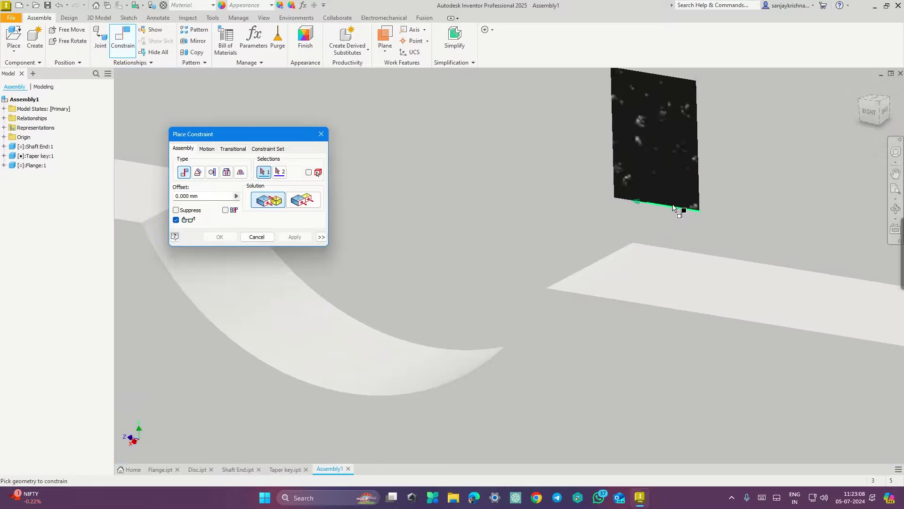
{"action": "left_click", "coordinate": [673, 207]}
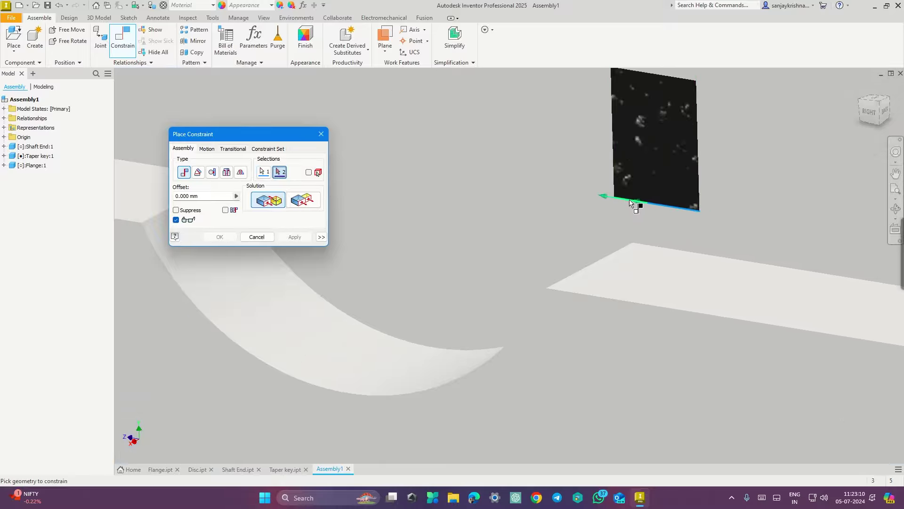
{"action": "left_click", "coordinate": [629, 201]}
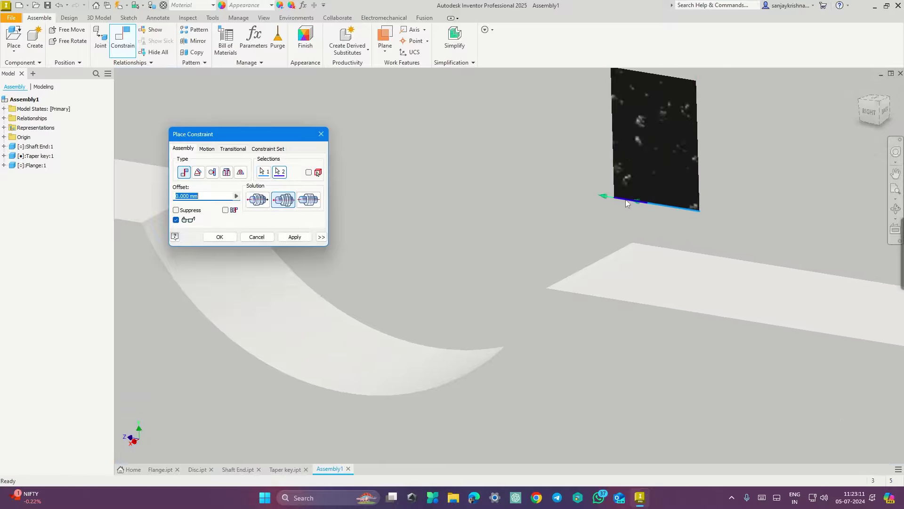
{"action": "left_click", "coordinate": [219, 236]}
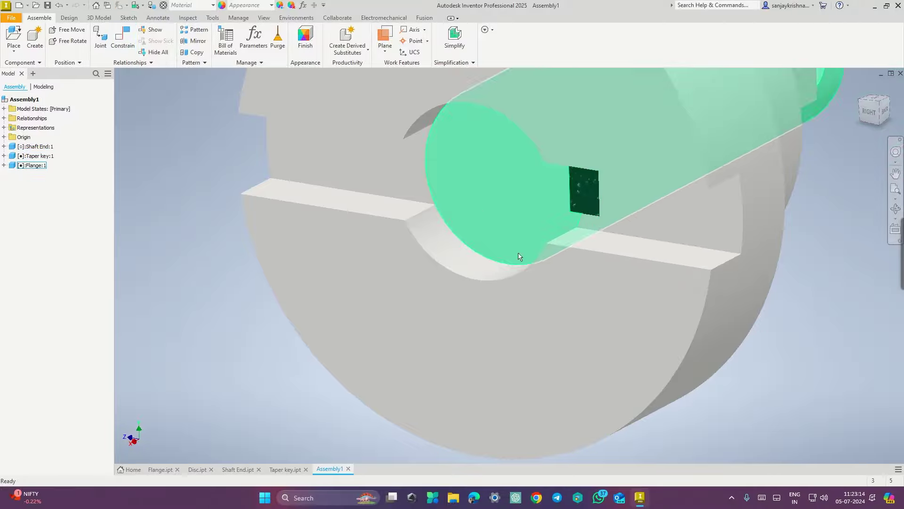
{"action": "scroll", "coordinate": [411, 216], "scroll_direction": "down", "scroll_amount": 6}
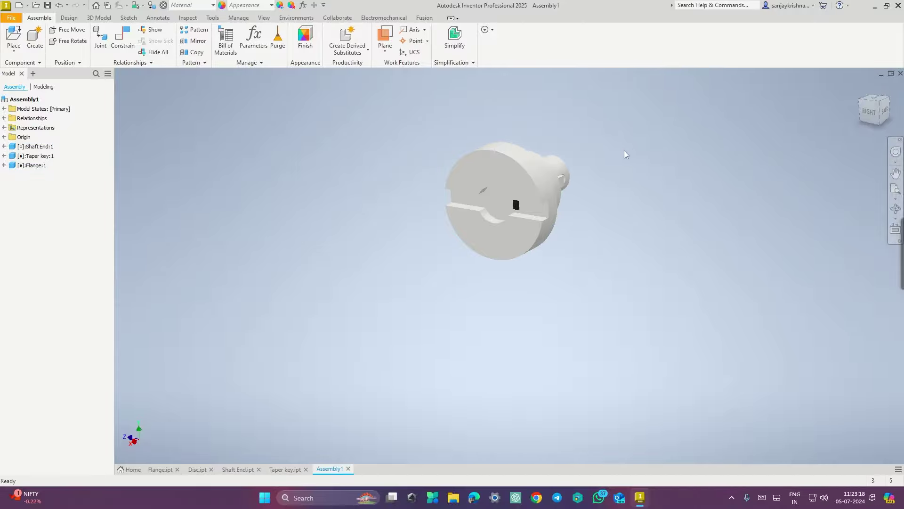
{"action": "middle_click_drag", "start_coordinate": [624, 155], "coordinate": [626, 163], "text": "shift"}
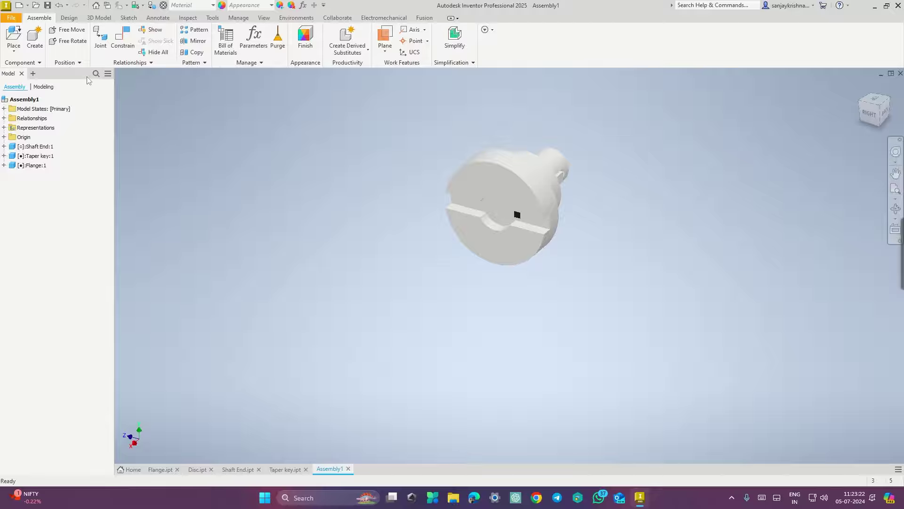
{"action": "left_click", "coordinate": [13, 36]}
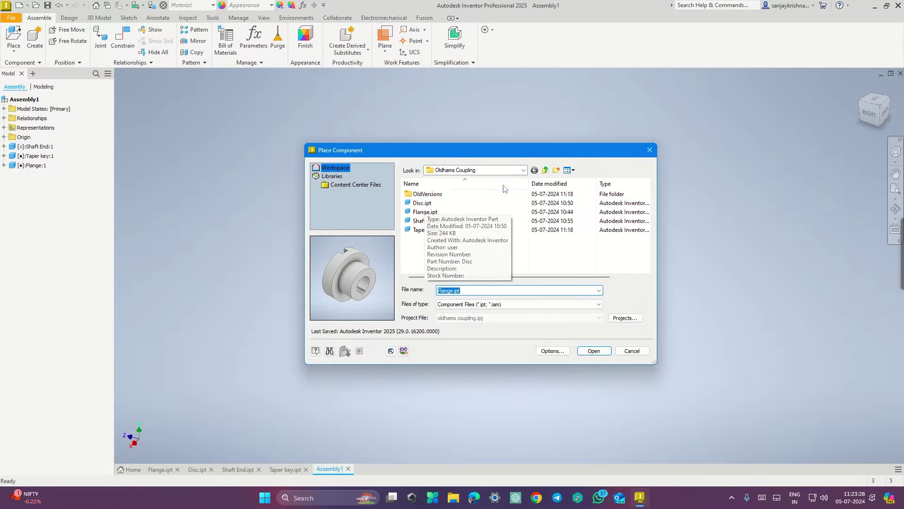
{"action": "left_click_drag", "start_coordinate": [634, 150], "coordinate": [601, 156]}
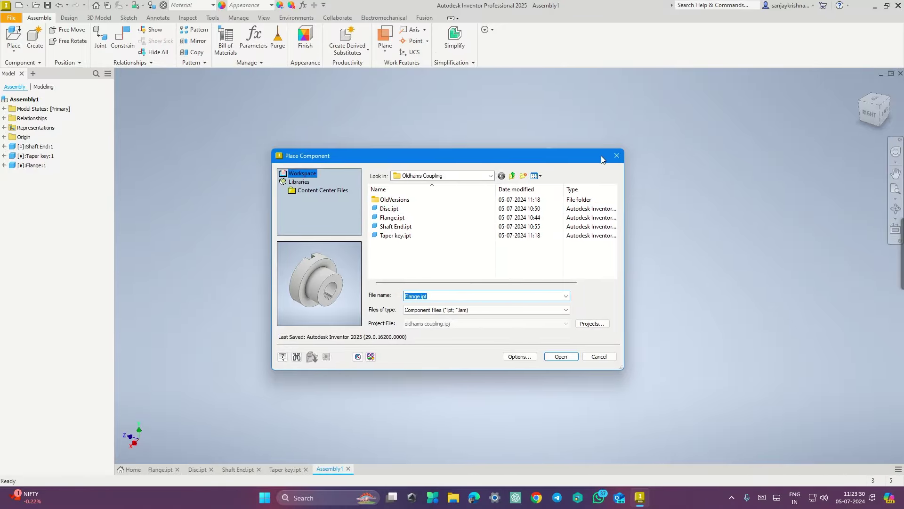
{"action": "left_click", "coordinate": [616, 156]}
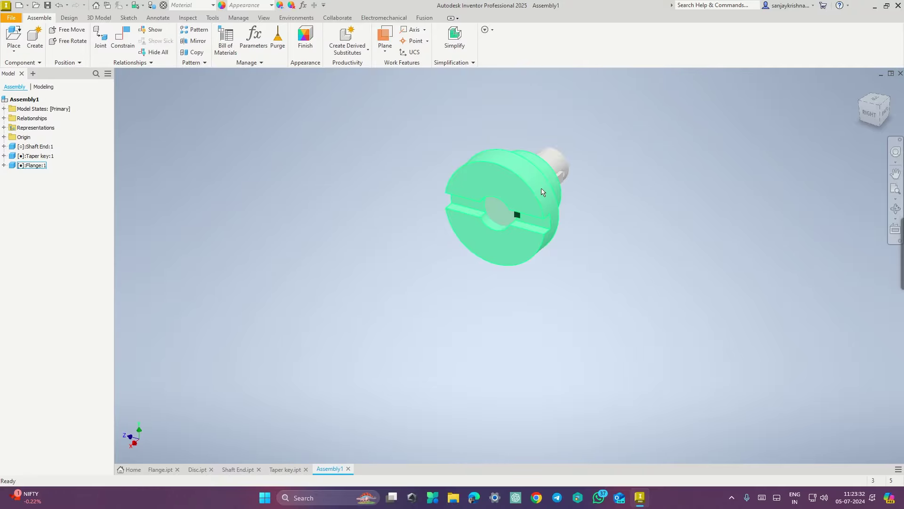
Step: Switch to the Oldhams print.jpg reference image and check the assembled view and the item list's component quantities
{"action": "key", "text": "ctrl+super+Right"}
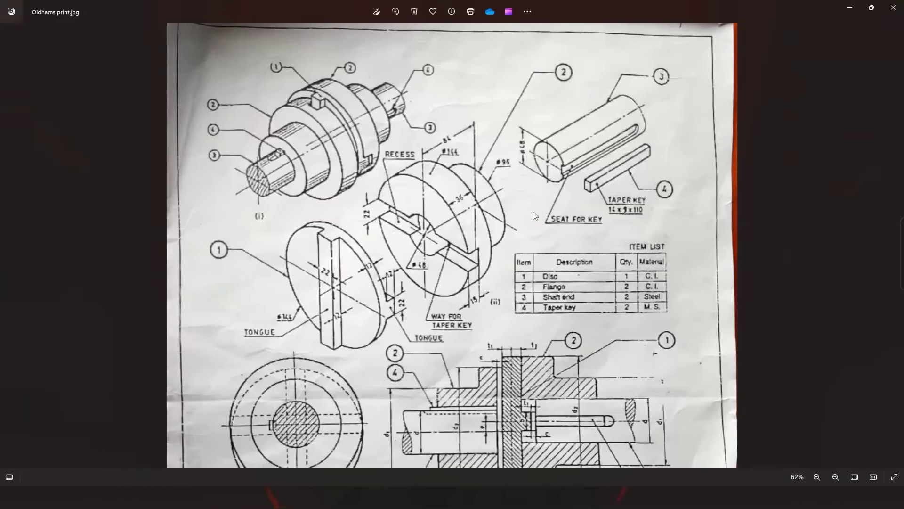
{"action": "scroll", "coordinate": [521, 268], "scroll_direction": "down", "scroll_amount": 2}
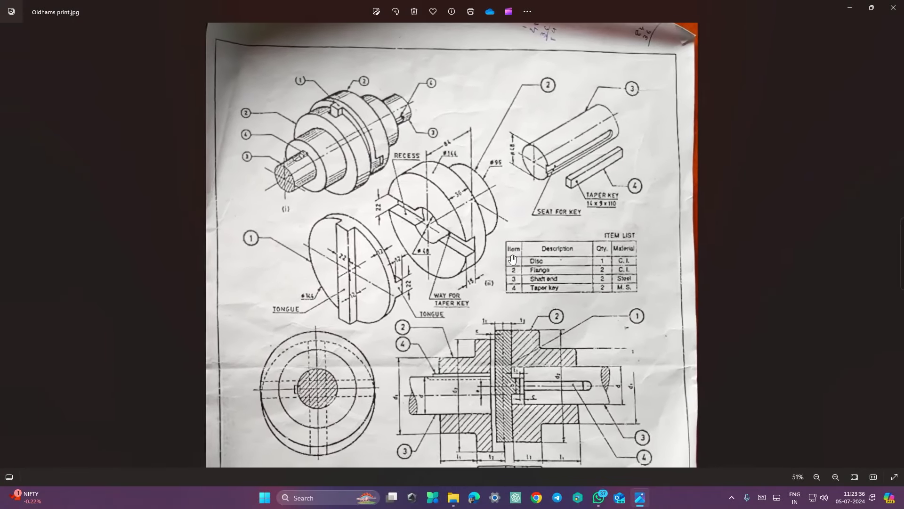
{"action": "scroll", "coordinate": [486, 229], "scroll_direction": "down", "scroll_amount": 1}
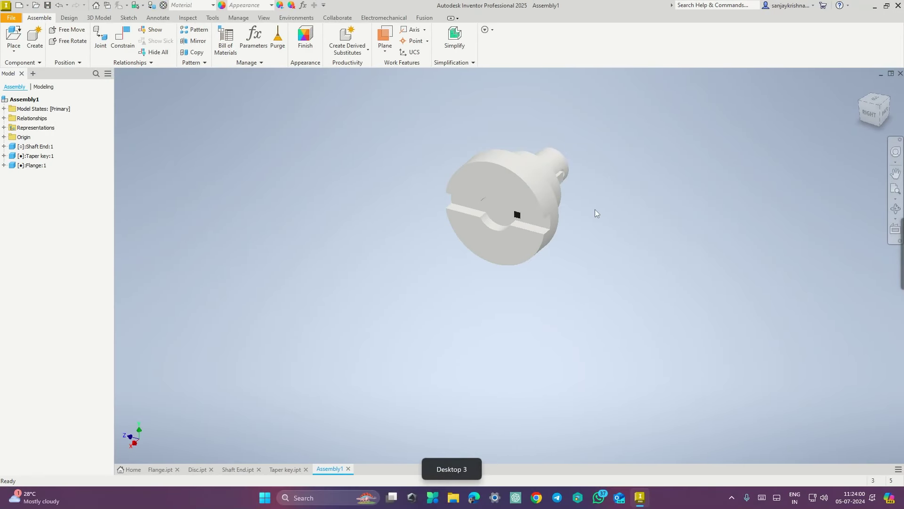
Step: Back in Inventor, select the shaft end, taper key and flange together and copy them
{"action": "middle_click_drag", "start_coordinate": [706, 231], "coordinate": [668, 218], "text": "shift"}
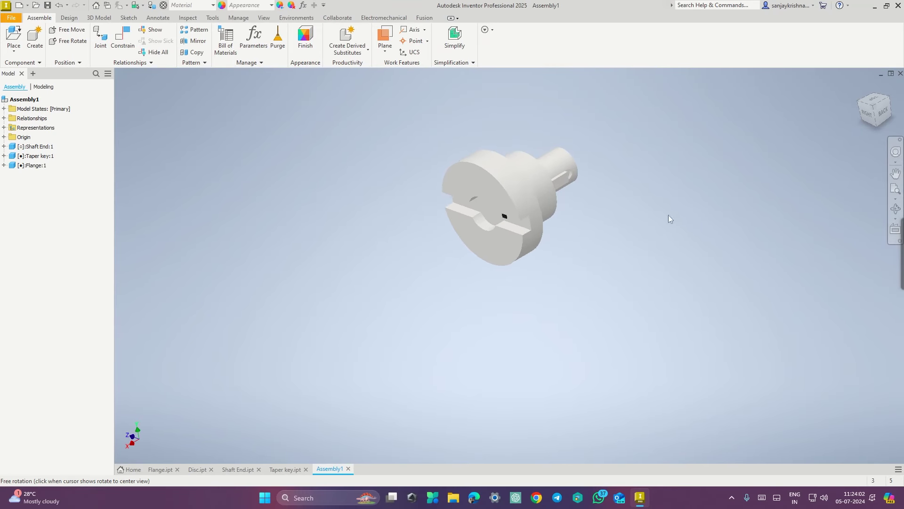
{"action": "left_click_drag", "start_coordinate": [410, 101], "coordinate": [641, 301]}
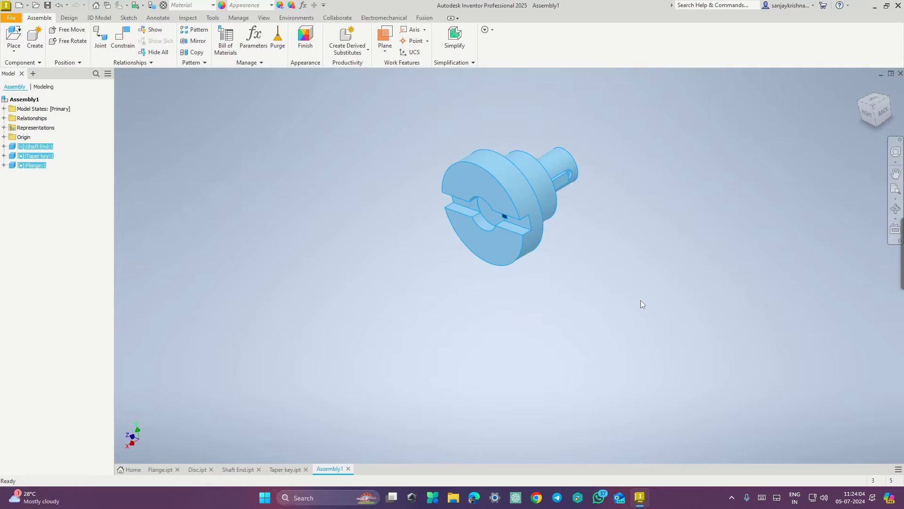
{"action": "left_click", "coordinate": [554, 249]}
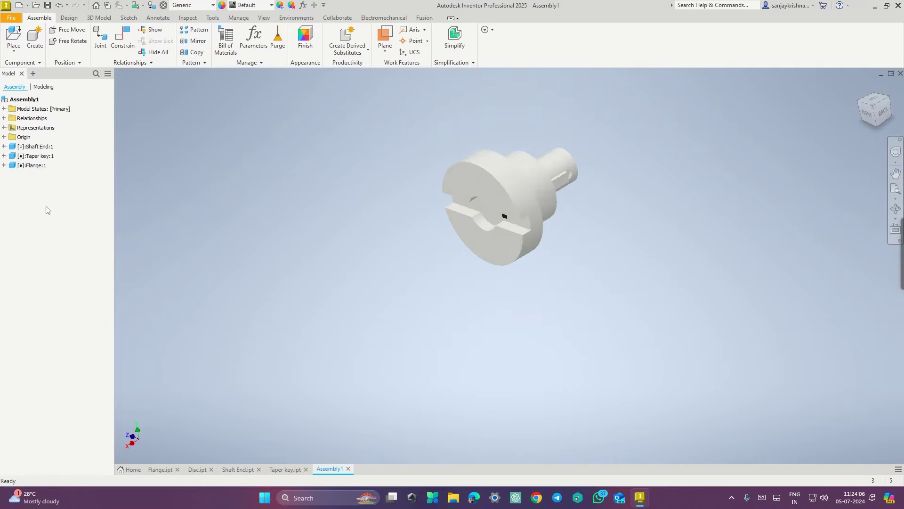
{"action": "left_click", "coordinate": [38, 146]}
{"action": "left_click", "coordinate": [46, 156], "text": "ctrl"}
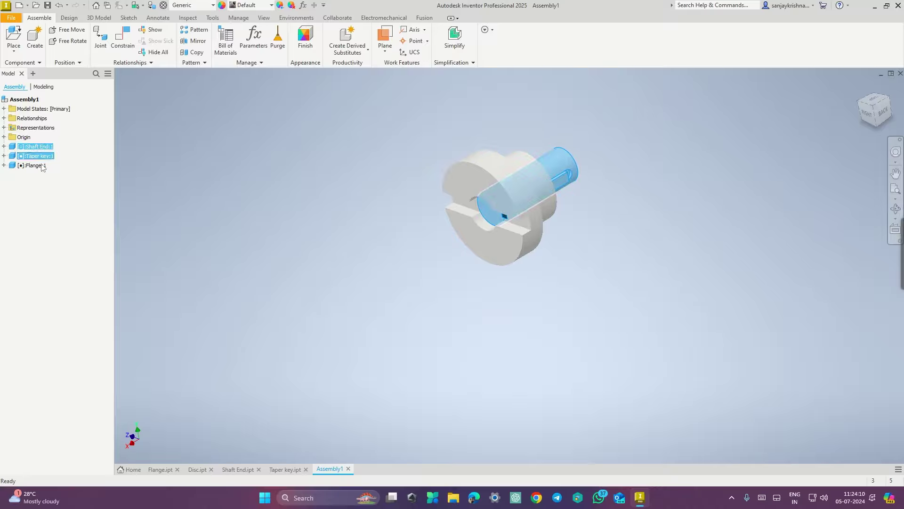
{"action": "left_click", "coordinate": [33, 166], "text": "ctrl"}
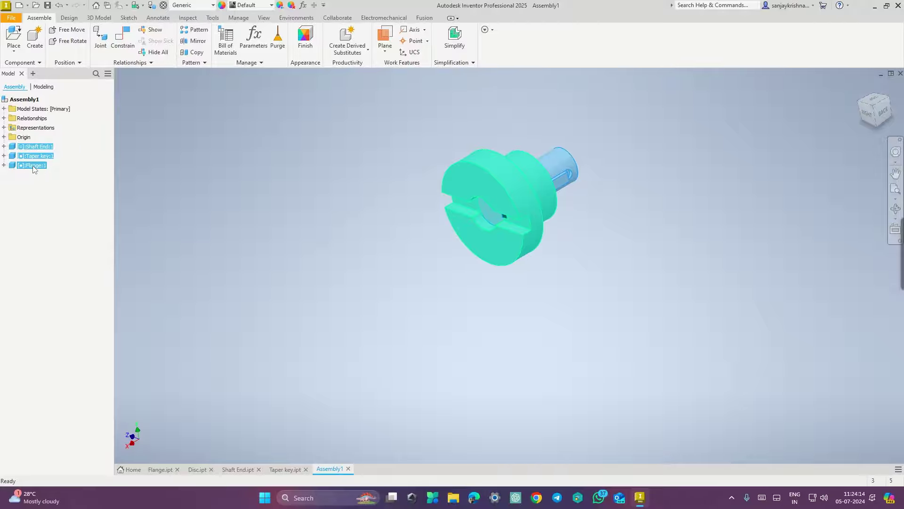
{"action": "right_click", "coordinate": [33, 168]}
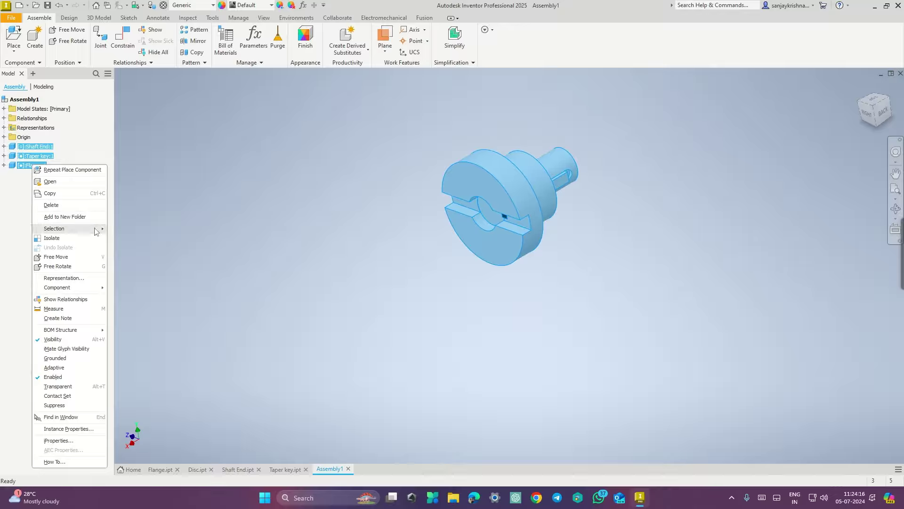
{"action": "left_click", "coordinate": [56, 196]}
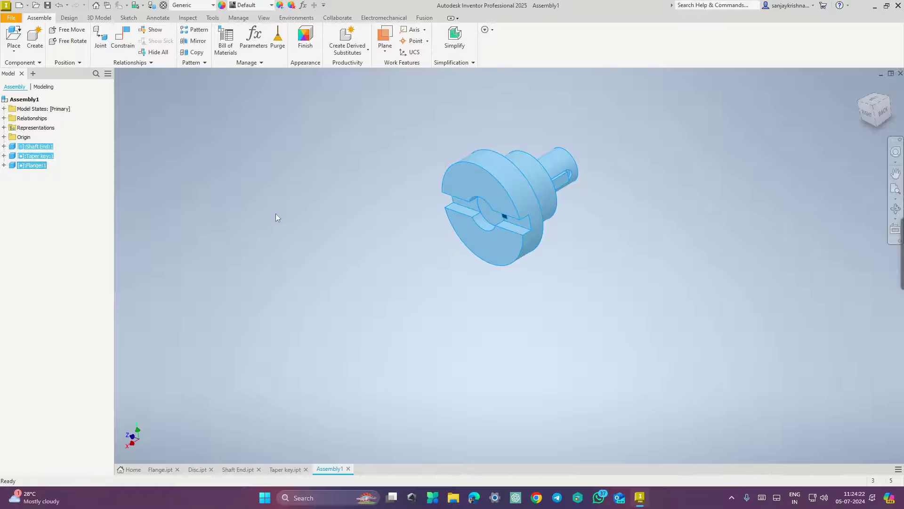
Step: Paste the copied shaft end, taper key and flange, and move the new set across to the far side of the original
{"action": "right_click", "coordinate": [255, 243]}
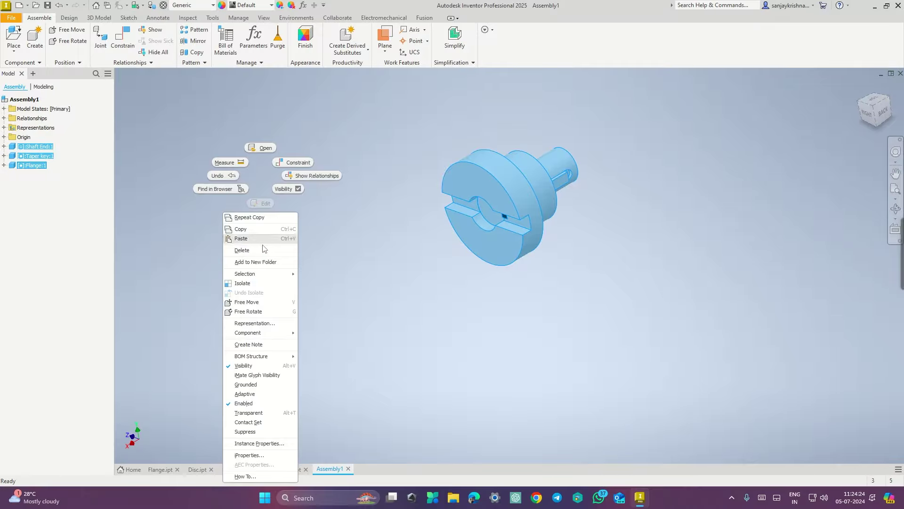
{"action": "left_click", "coordinate": [245, 237]}
{"action": "left_click", "coordinate": [249, 245]}
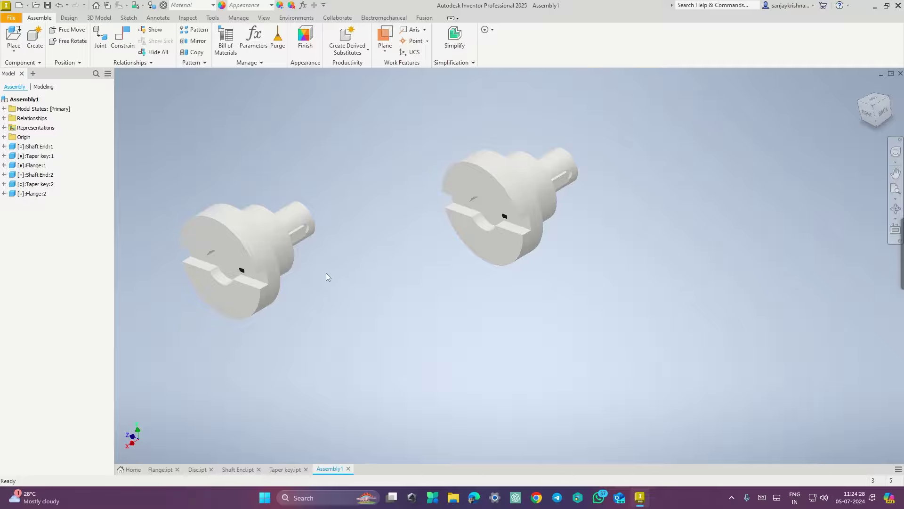
{"action": "left_click_drag", "start_coordinate": [283, 263], "coordinate": [781, 214]}
{"action": "left_click", "coordinate": [614, 284]}
{"action": "key", "text": "p"}
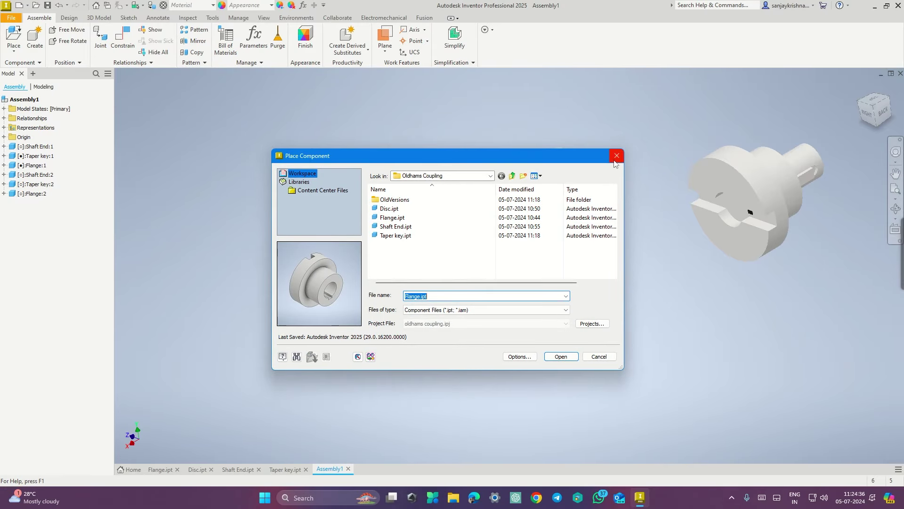
{"action": "key", "text": "Escape"}
Step: Place a single Disc.ipt component in front of the original flange's slotted face
{"action": "left_click", "coordinate": [865, 116]}
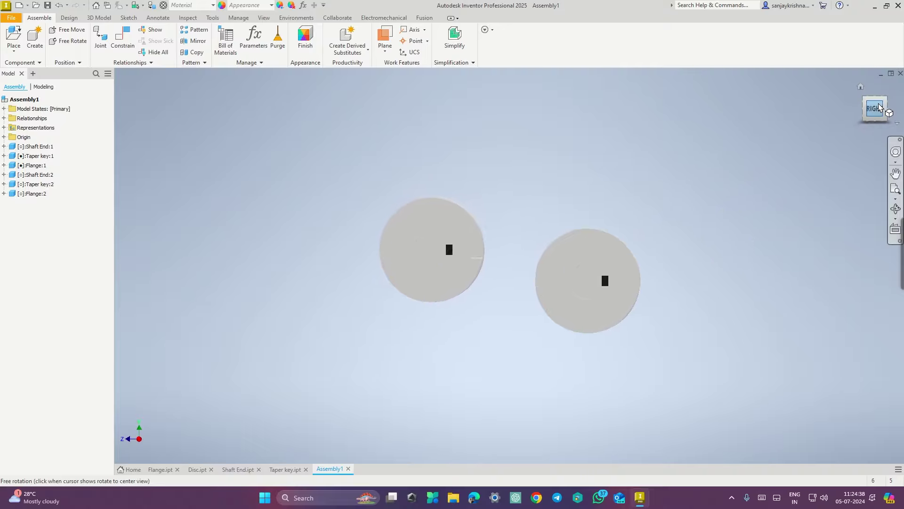
{"action": "left_click", "coordinate": [885, 101]}
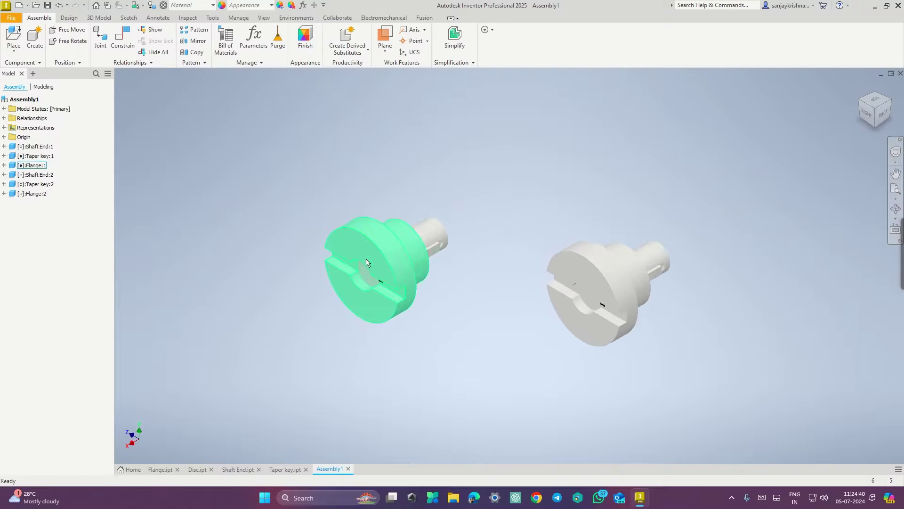
{"action": "left_click", "coordinate": [15, 46]}
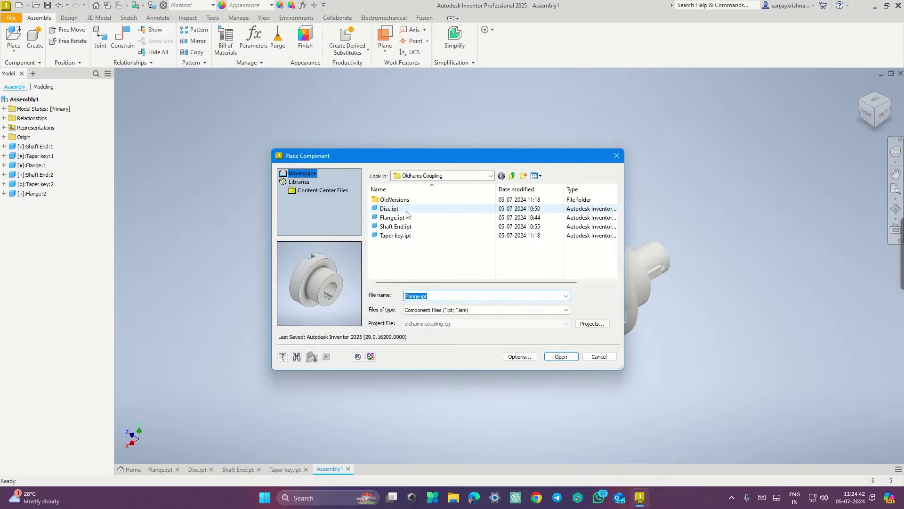
{"action": "left_click", "coordinate": [389, 208]}
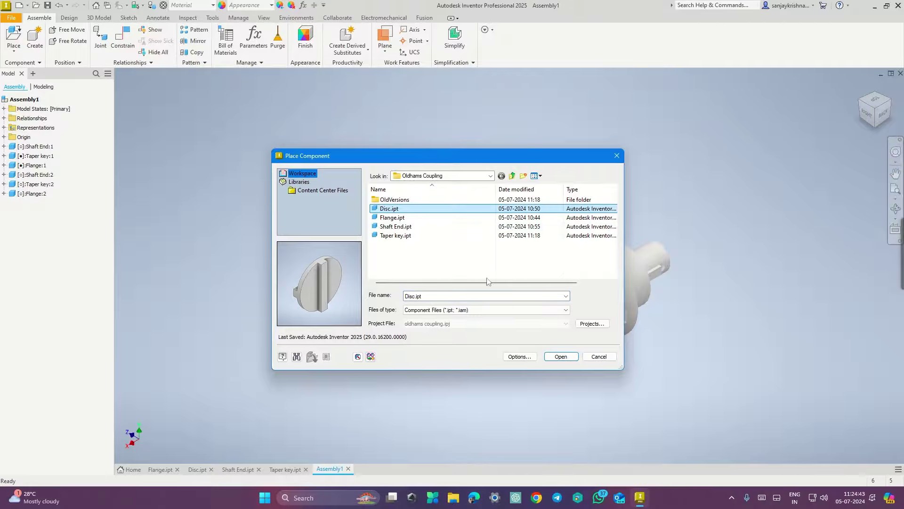
{"action": "left_click", "coordinate": [561, 356]}
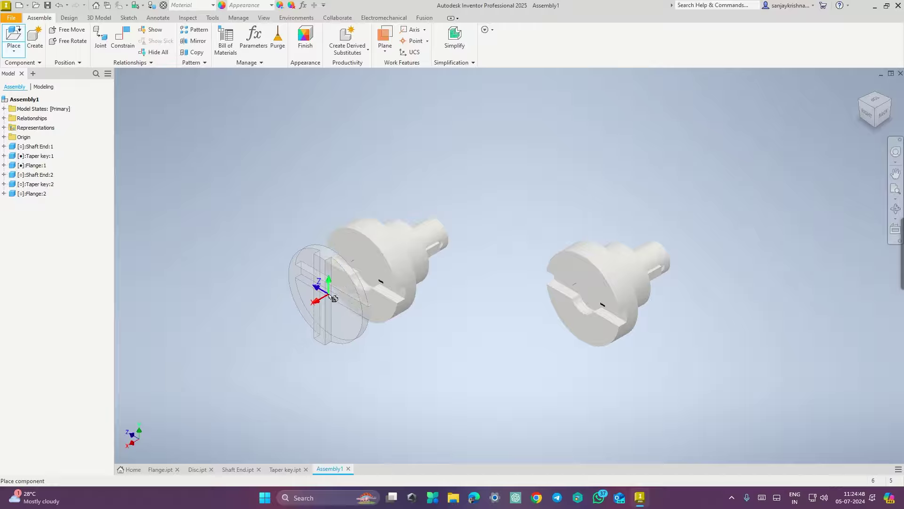
{"action": "middle_click_drag", "start_coordinate": [333, 304], "coordinate": [291, 295], "text": "shift"}
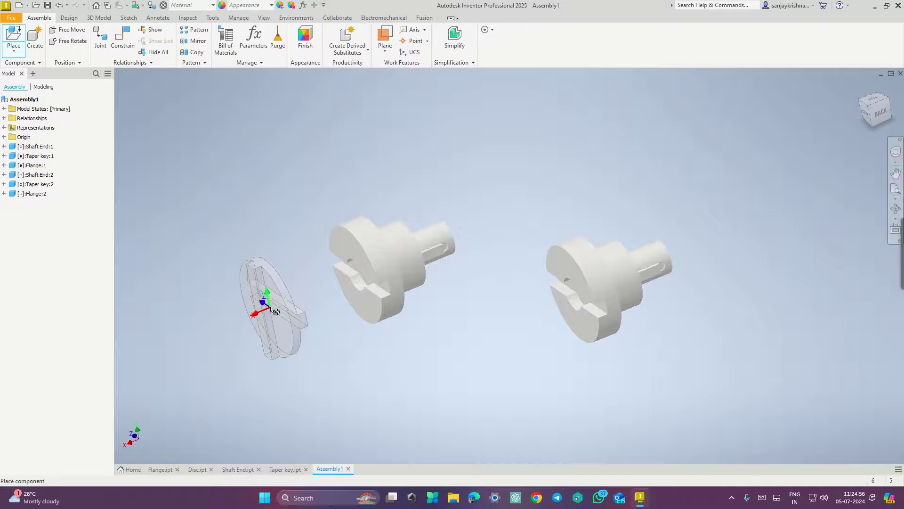
{"action": "left_click", "coordinate": [276, 312]}
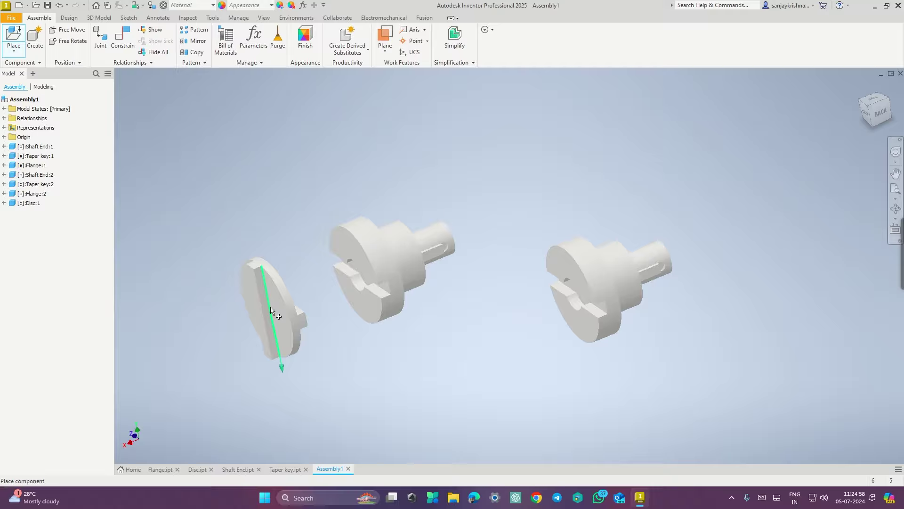
{"action": "key", "text": "Escape"}
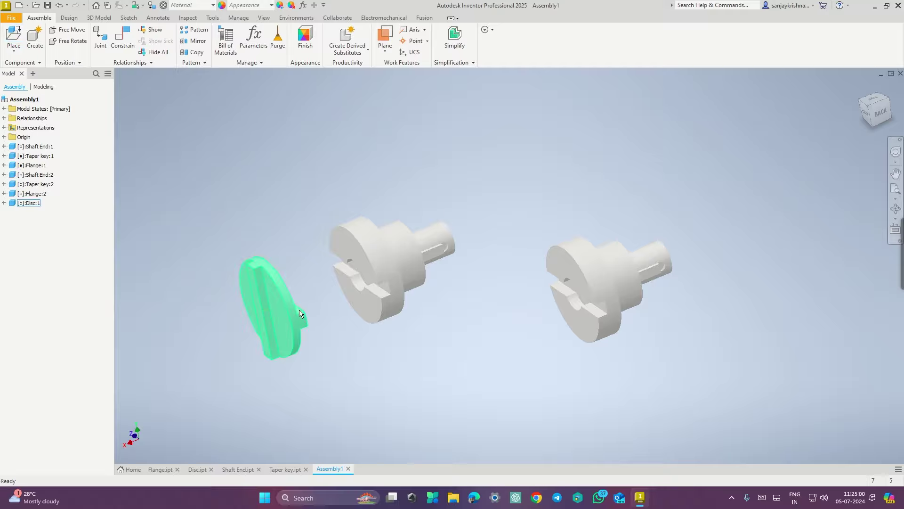
Step: Constrain the disc's axis to the original flange's axis with a mate at 0 mm offset
{"action": "left_click", "coordinate": [118, 33]}
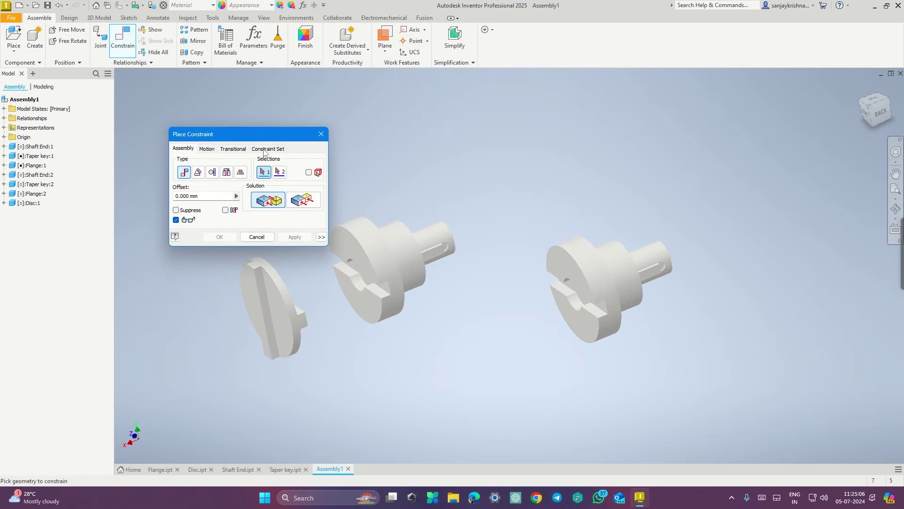
{"action": "left_click_drag", "start_coordinate": [274, 139], "coordinate": [213, 96]}
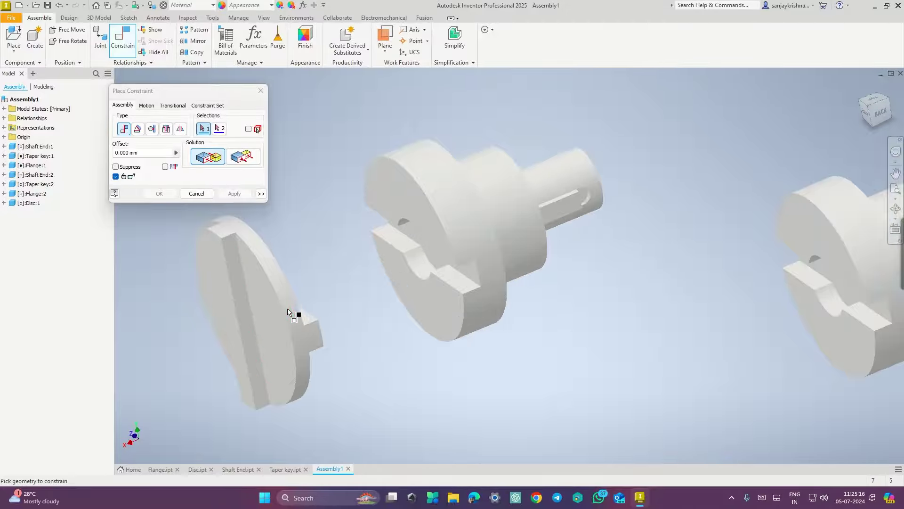
{"action": "scroll", "coordinate": [292, 317], "scroll_direction": "down", "scroll_amount": 2}
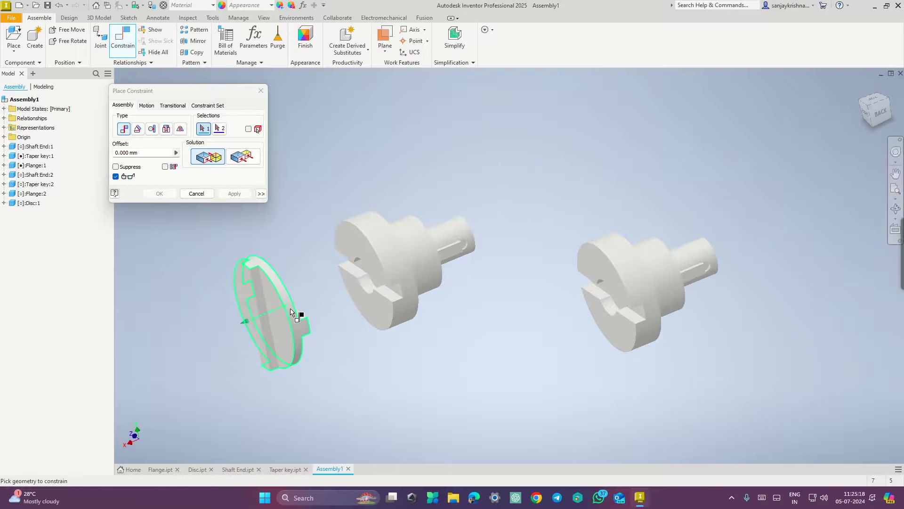
{"action": "left_click", "coordinate": [290, 312]}
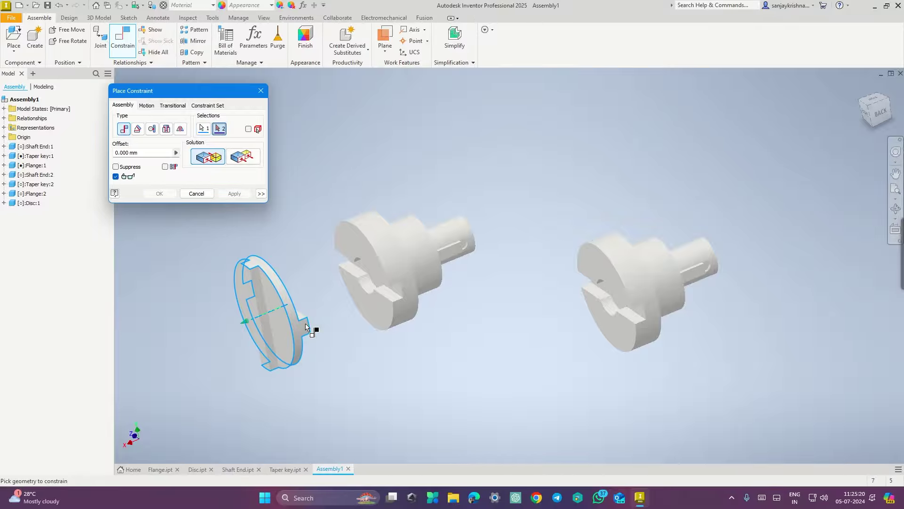
{"action": "left_click", "coordinate": [395, 268]}
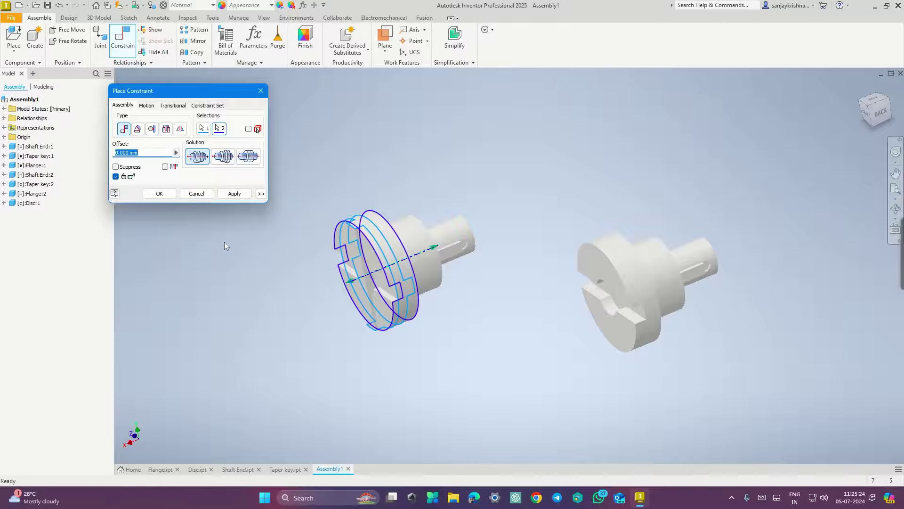
{"action": "left_click", "coordinate": [154, 194]}
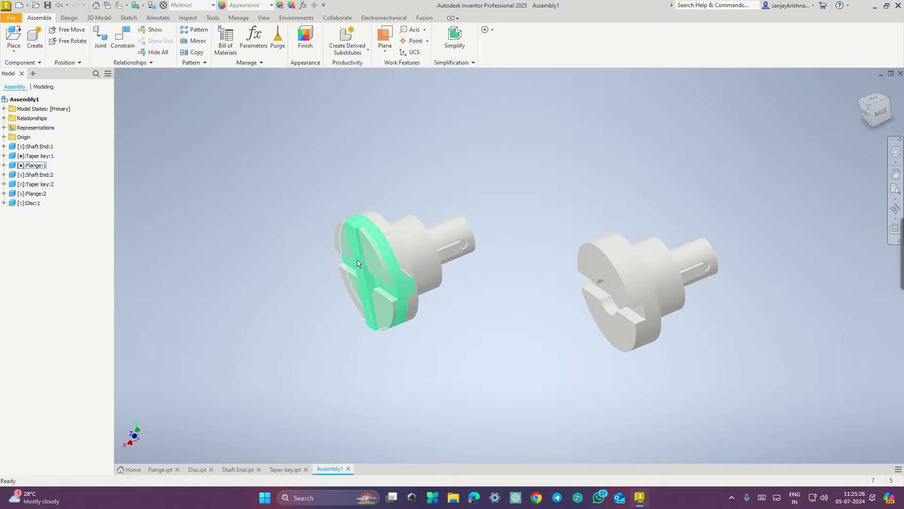
Step: Slide the disc along the shared axis, clear of the original flange's slotted face
{"action": "left_click", "coordinate": [366, 285]}
{"action": "left_click_drag", "start_coordinate": [365, 284], "coordinate": [229, 321]}
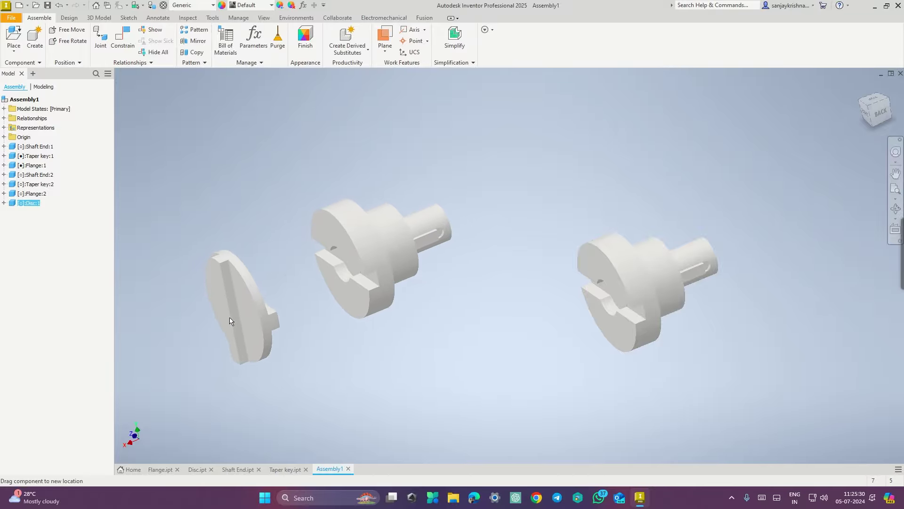
{"action": "left_click", "coordinate": [299, 301]}
{"action": "middle_click_drag", "start_coordinate": [302, 301], "coordinate": [278, 316], "text": "shift"}
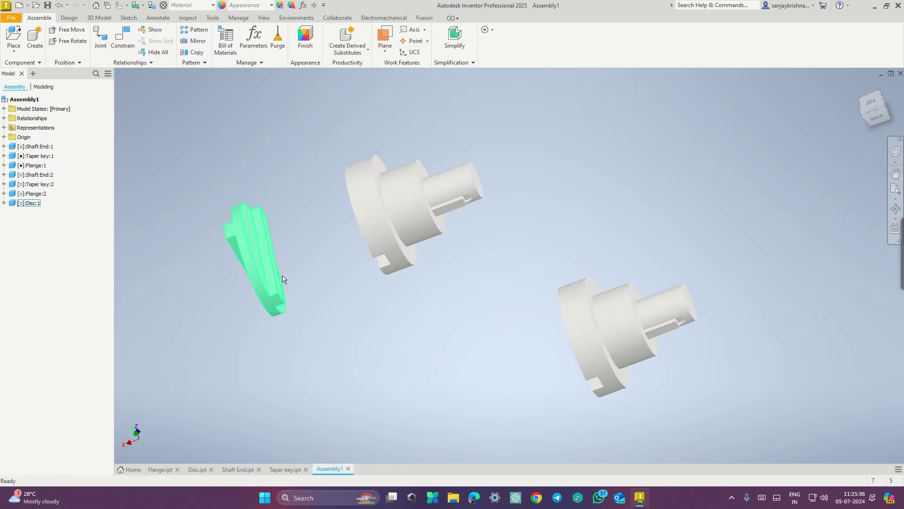
Step: Start an assembly constraint and check the sectional view in Oldhams print.jpg for how the disc fits between the flanges
{"action": "left_click", "coordinate": [123, 38]}
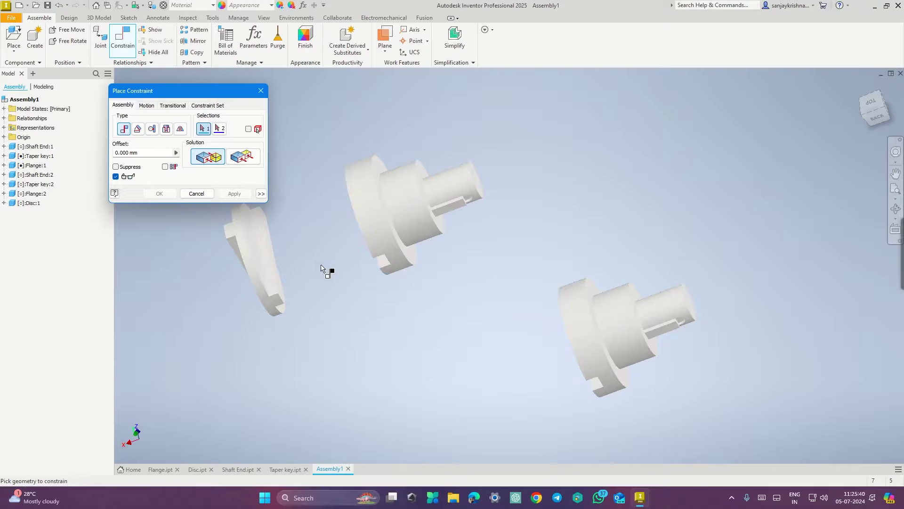
{"action": "middle_click_drag", "start_coordinate": [322, 267], "coordinate": [464, 281], "text": "shift"}
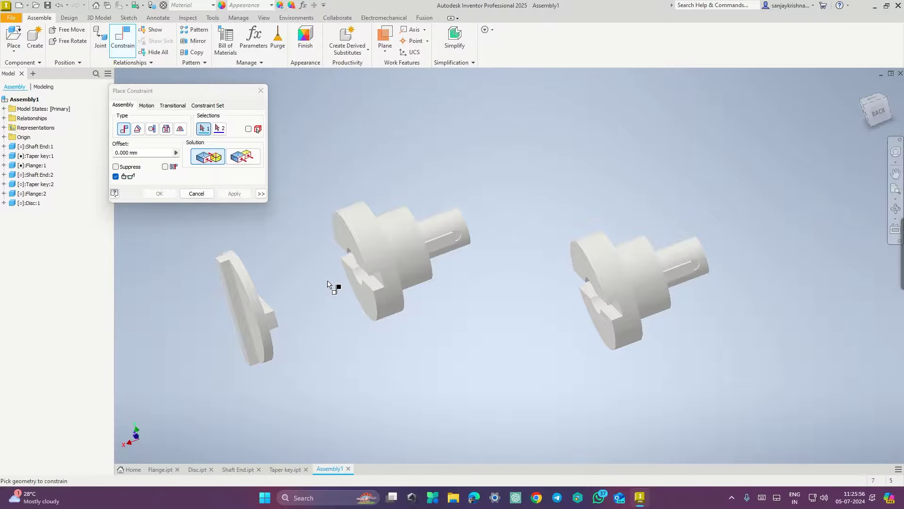
{"action": "middle_click_drag", "start_coordinate": [328, 281], "coordinate": [310, 286], "text": "shift"}
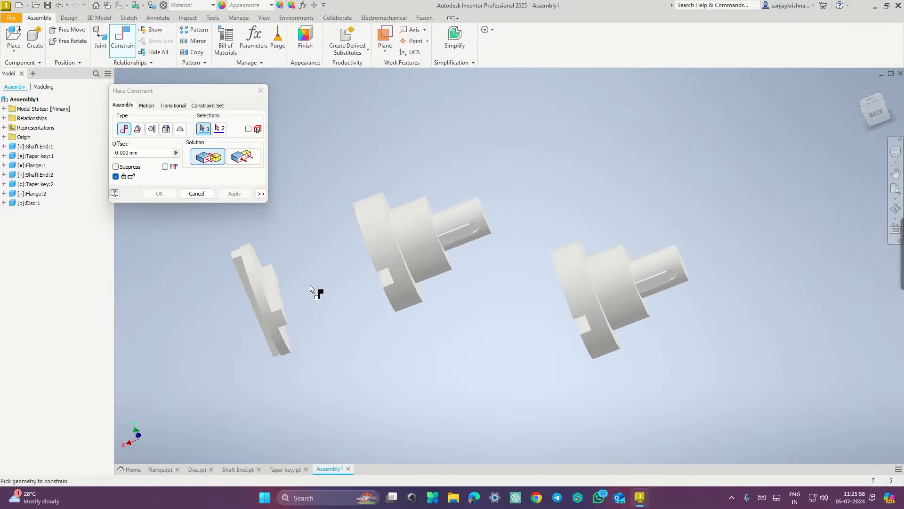
{"action": "key", "text": "ctrl+super+Right"}
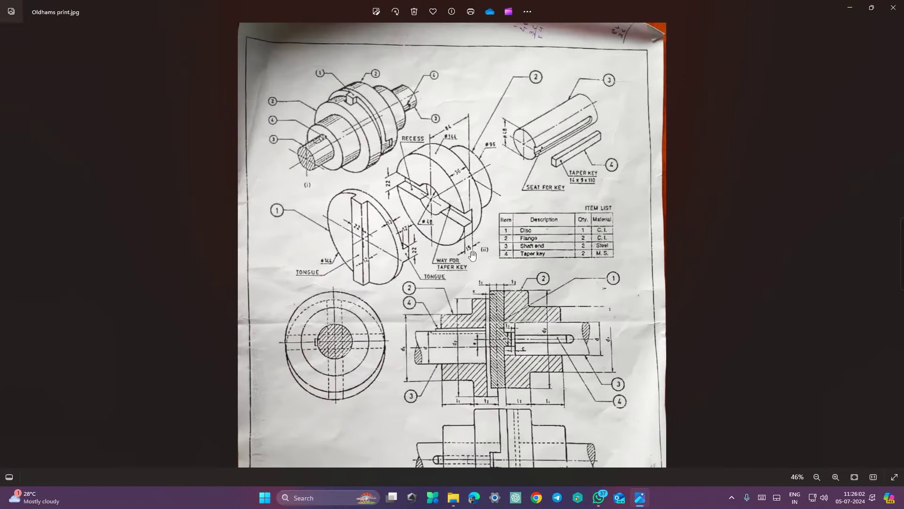
{"action": "scroll", "coordinate": [517, 345], "scroll_direction": "up", "scroll_amount": 4}
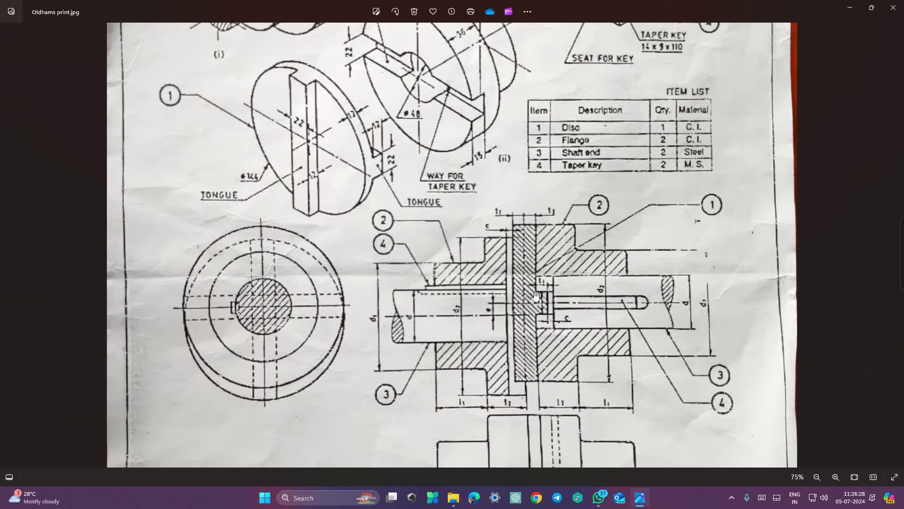
Step: Back in Inventor, mate the disc's rear tongue edge to the original flange's slot edge with 0 mm offset
{"action": "key", "text": "ctrl+super+Left"}
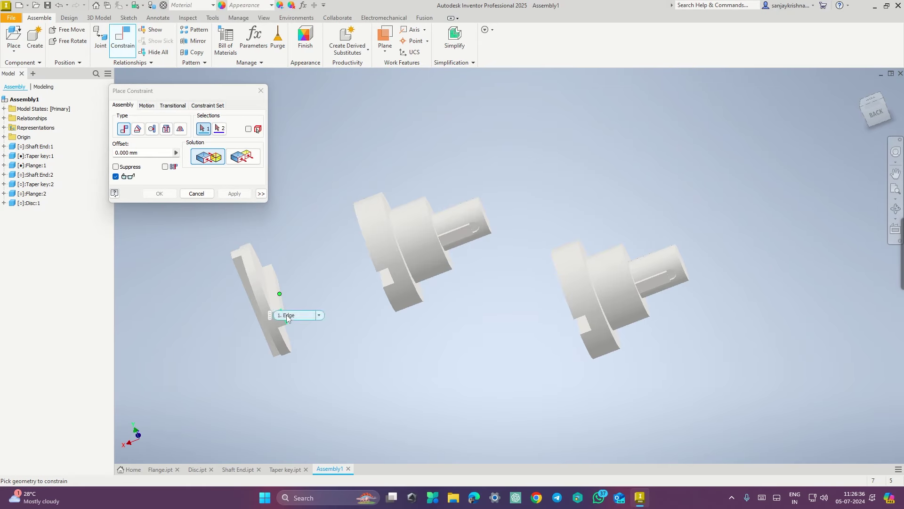
{"action": "left_click", "coordinate": [272, 305]}
{"action": "middle_click_drag", "start_coordinate": [336, 336], "coordinate": [356, 329], "text": "shift"}
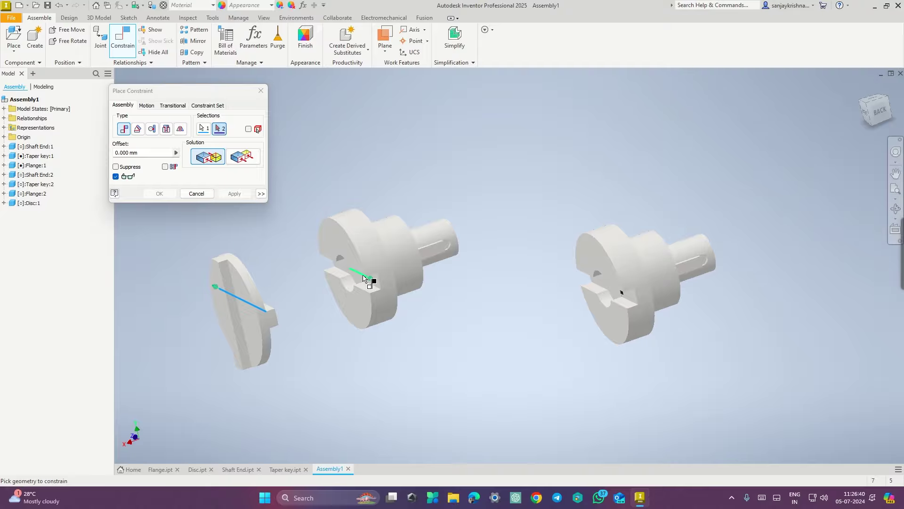
{"action": "scroll", "coordinate": [363, 278], "scroll_direction": "down", "scroll_amount": 5}
{"action": "middle_click_drag", "start_coordinate": [363, 363], "coordinate": [376, 424], "text": "shift"}
{"action": "middle_click_drag", "start_coordinate": [486, 315], "coordinate": [511, 337], "text": "shift"}
{"action": "scroll", "coordinate": [511, 336], "scroll_direction": "up", "scroll_amount": 5}
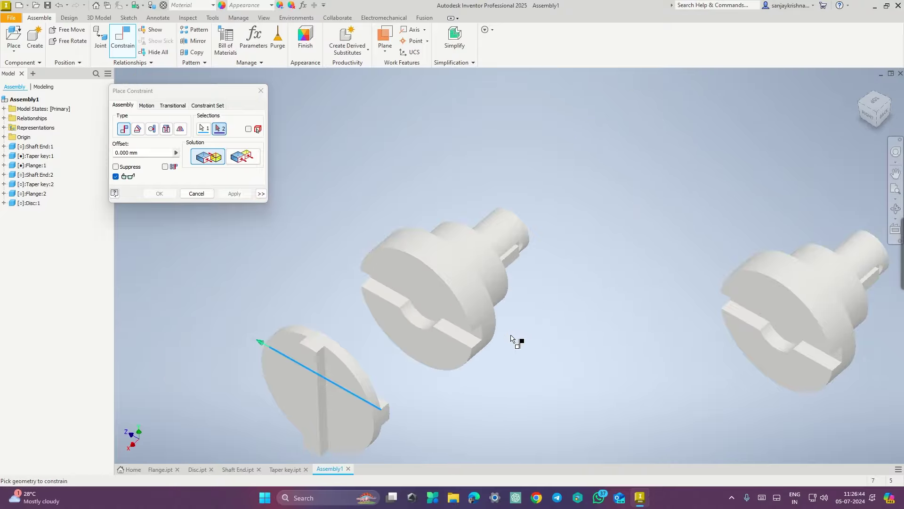
{"action": "left_click", "coordinate": [459, 331]}
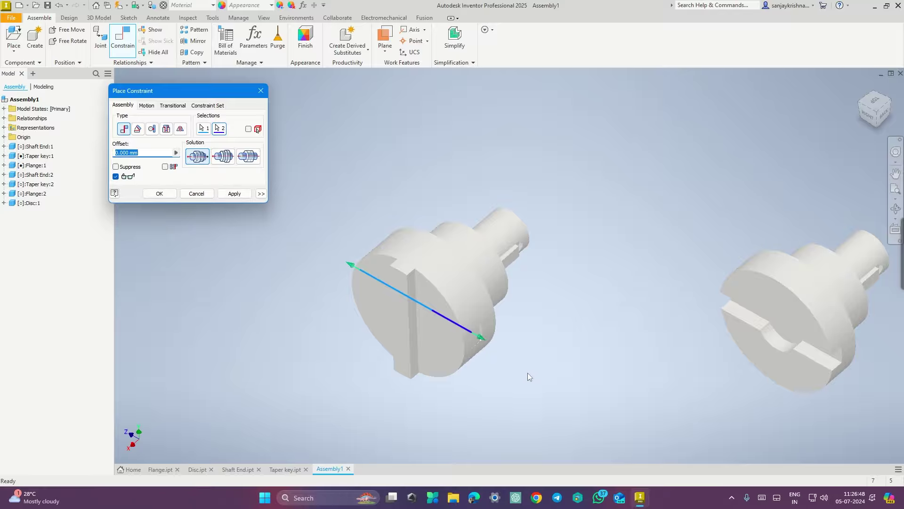
{"action": "middle_click_drag", "start_coordinate": [541, 380], "coordinate": [468, 363], "text": "shift"}
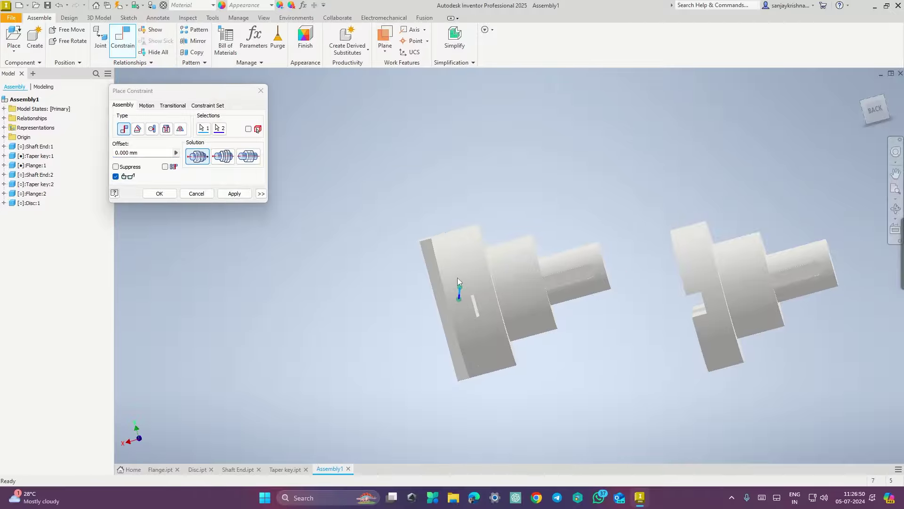
{"action": "scroll", "coordinate": [457, 279], "scroll_direction": "up", "scroll_amount": 5}
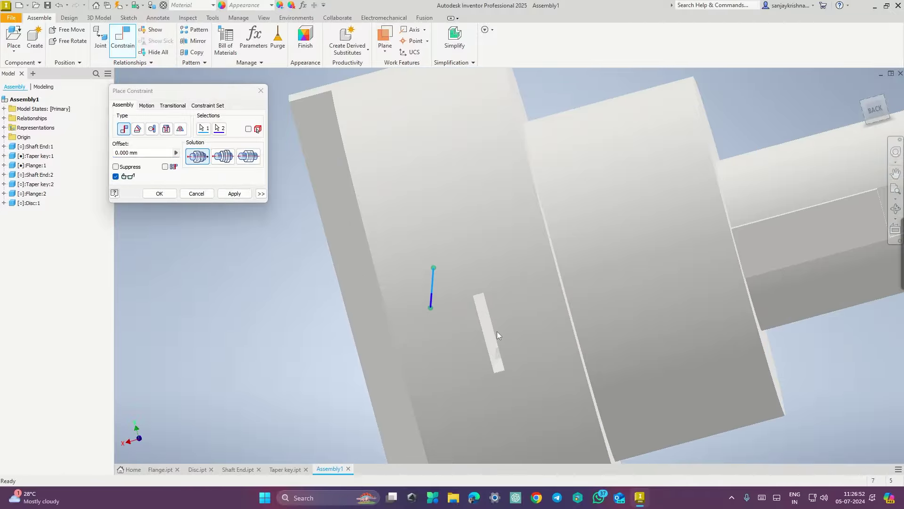
{"action": "left_click", "coordinate": [167, 196]}
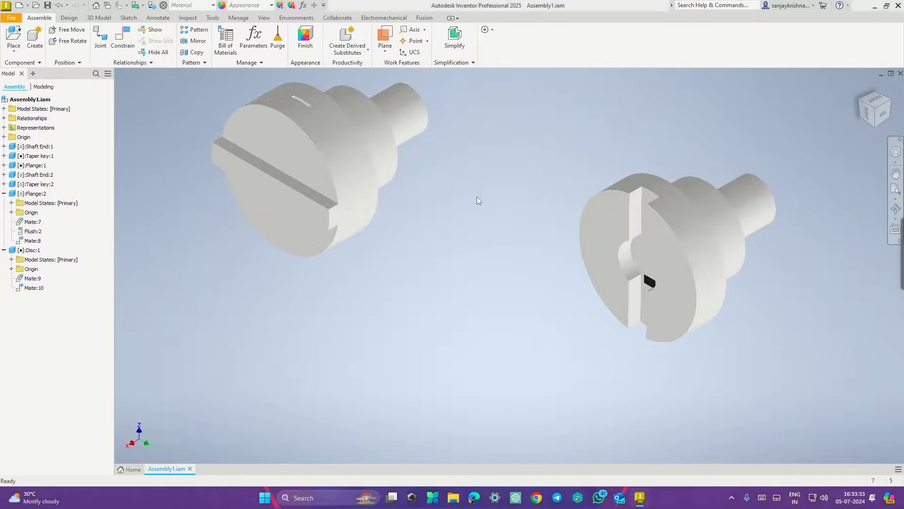
Step: Consult the print's sectional view and, in Inventor, mate the disc's exposed face to the second flange's slotted face at 0 mm offset
{"action": "key", "text": "ctrl+super+Right"}
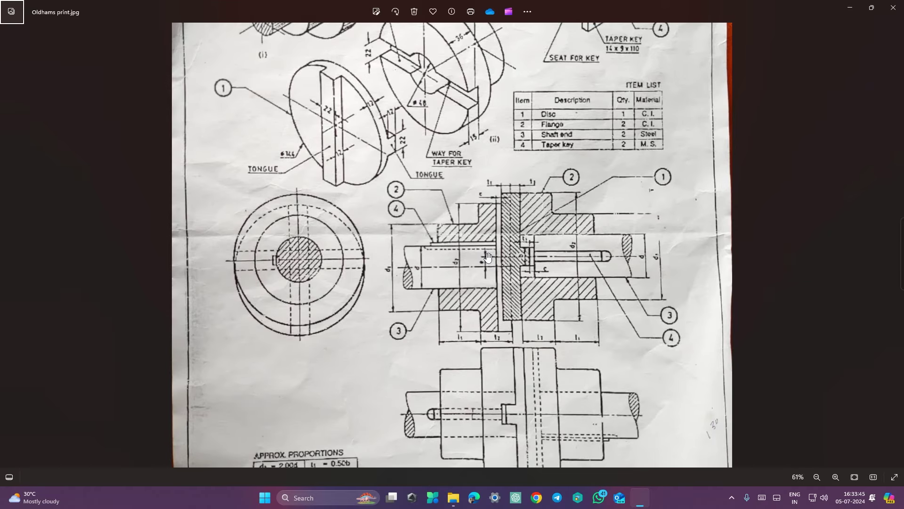
{"action": "key", "text": "ctrl+super+Right"}
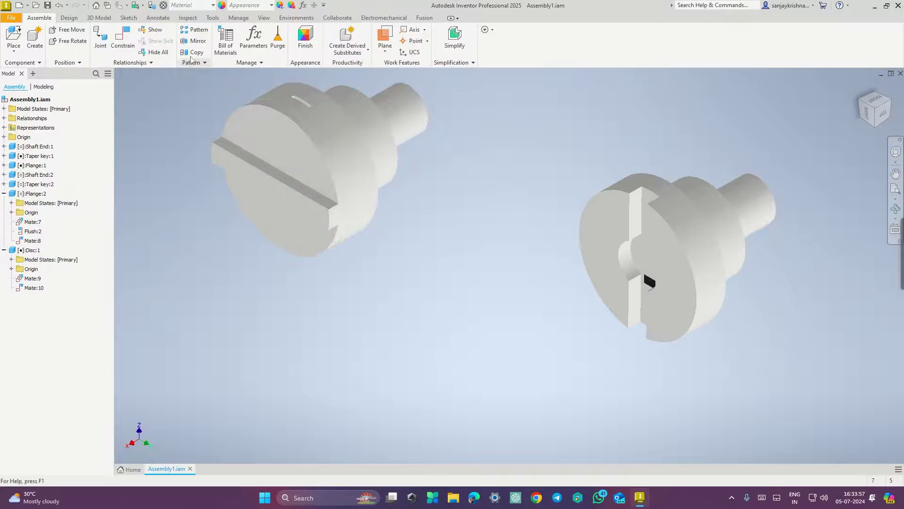
{"action": "left_click", "coordinate": [130, 45]}
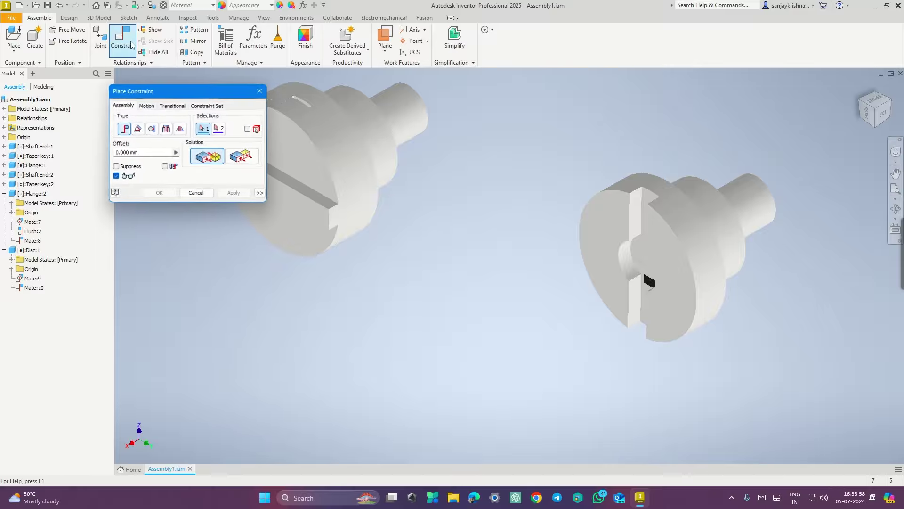
{"action": "left_click", "coordinate": [308, 172]}
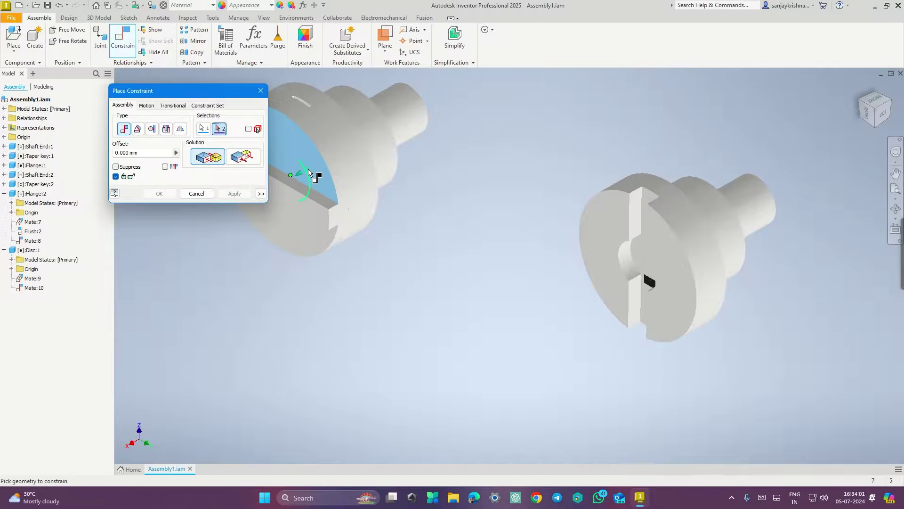
{"action": "left_click", "coordinate": [668, 262]}
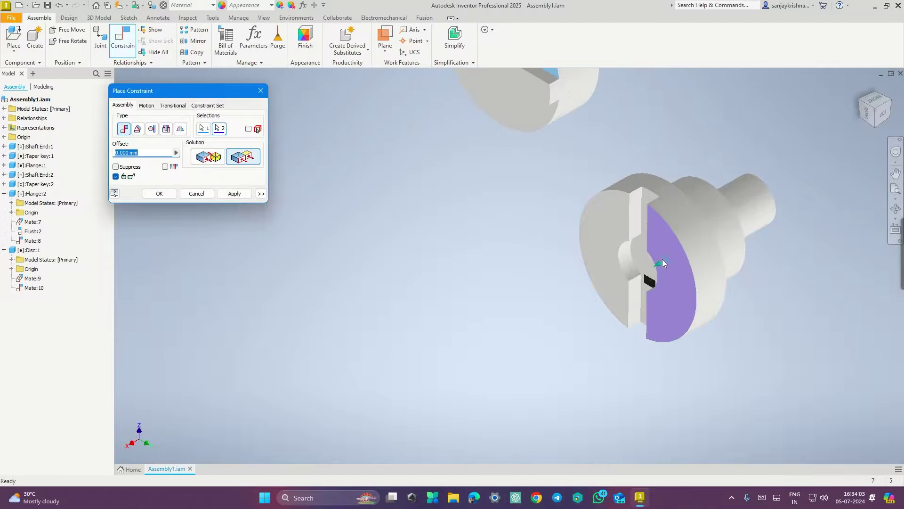
{"action": "middle_click_drag", "start_coordinate": [447, 166], "coordinate": [467, 284]}
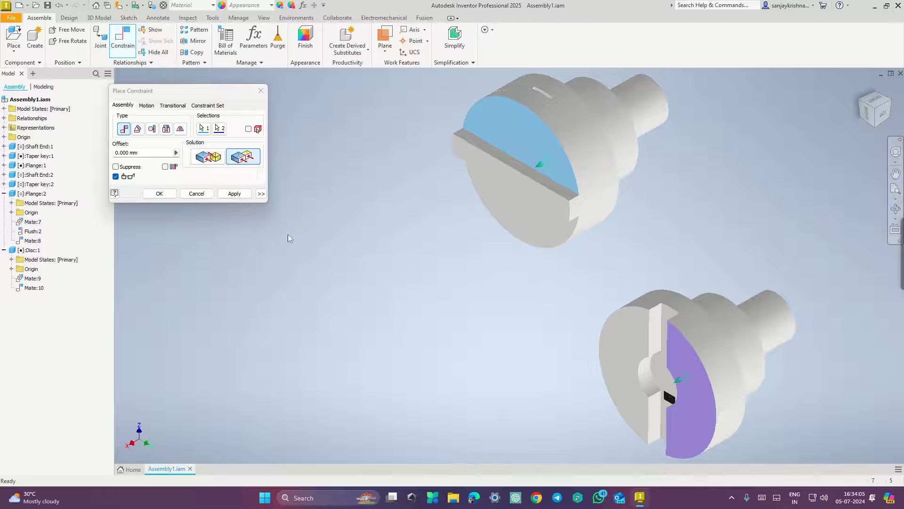
{"action": "left_click", "coordinate": [215, 158]}
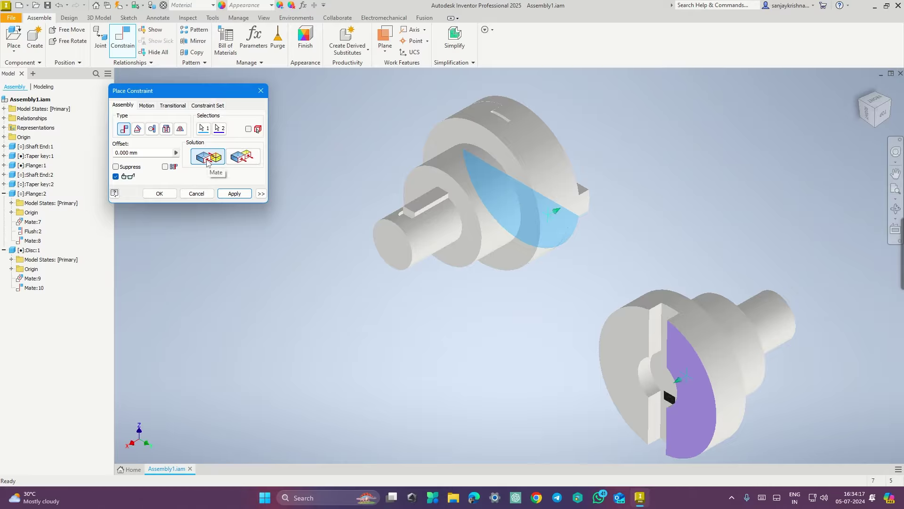
{"action": "left_click", "coordinate": [158, 193]}
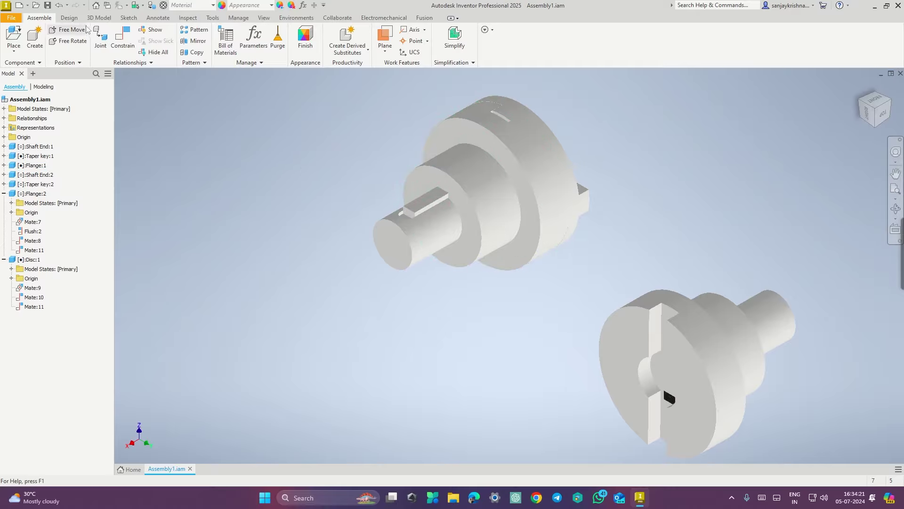
Step: Try to mate the disc's exposed tongue edge to the second flange's slot edge at 0 mm offset, and undo that constraint
{"action": "left_click", "coordinate": [124, 37]}
{"action": "mouse_move", "coordinate": [681, 211]}
{"action": "middle_mouse_down", "text": "shift"}
{"action": "mouse_move", "coordinate": [605, 198]}
{"action": "mouse_move", "coordinate": [579, 213]}
{"action": "middle_mouse_up", "text": "shift"}
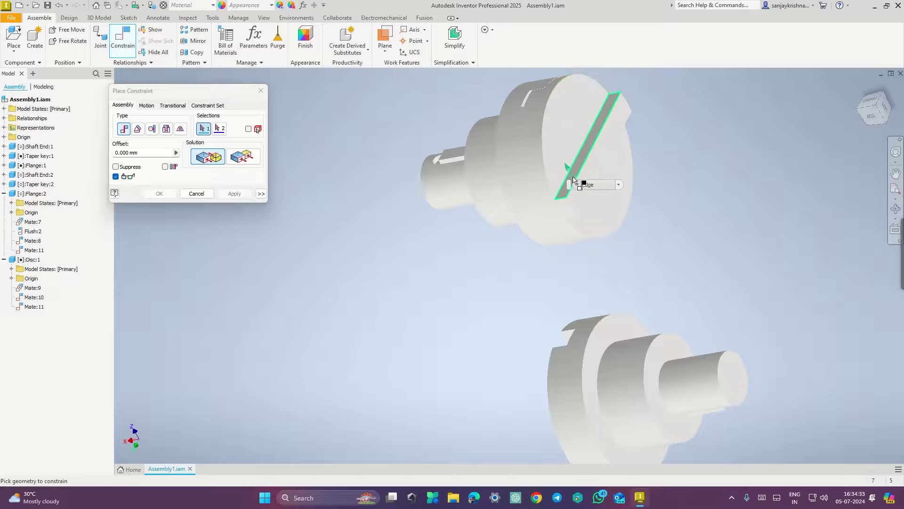
{"action": "left_click", "coordinate": [568, 172]}
{"action": "middle_click_drag", "start_coordinate": [493, 286], "coordinate": [565, 269], "text": "shift"}
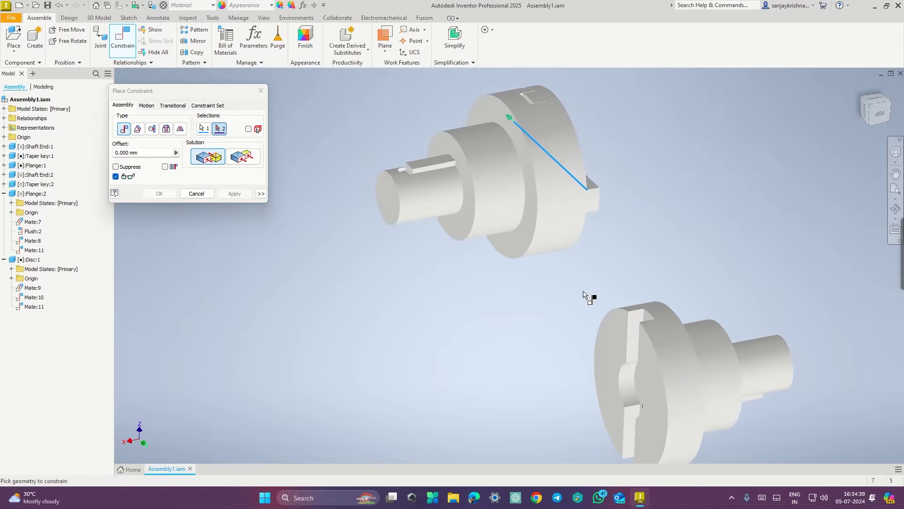
{"action": "middle_click_drag", "start_coordinate": [582, 281], "coordinate": [612, 284], "text": "shift"}
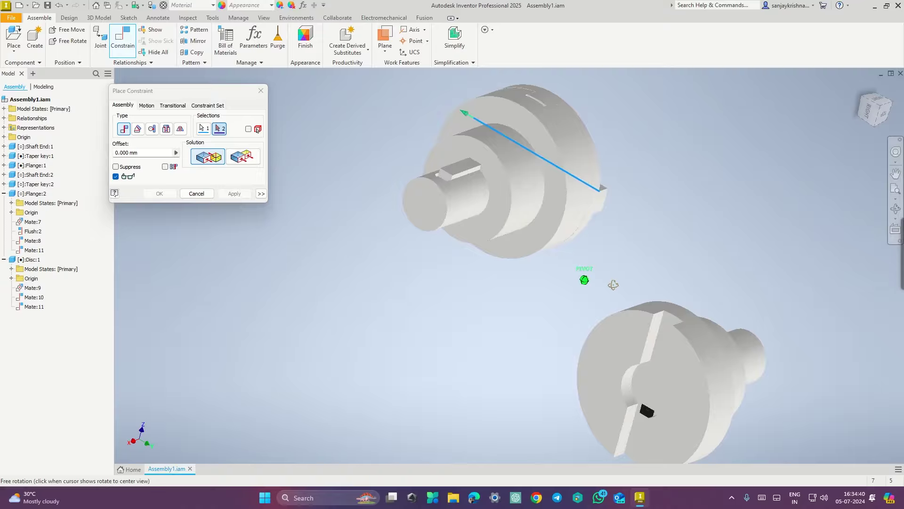
{"action": "left_click", "coordinate": [646, 336]}
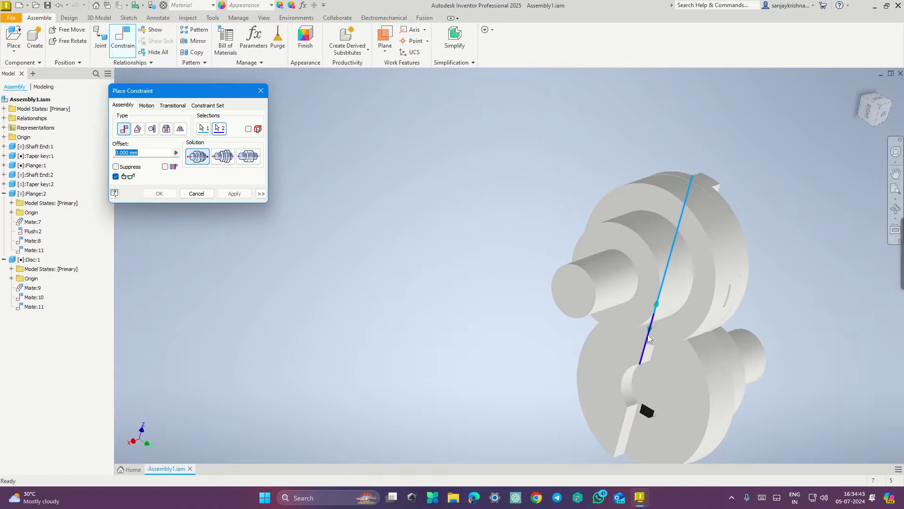
{"action": "left_click_drag", "start_coordinate": [747, 232], "coordinate": [716, 277]}
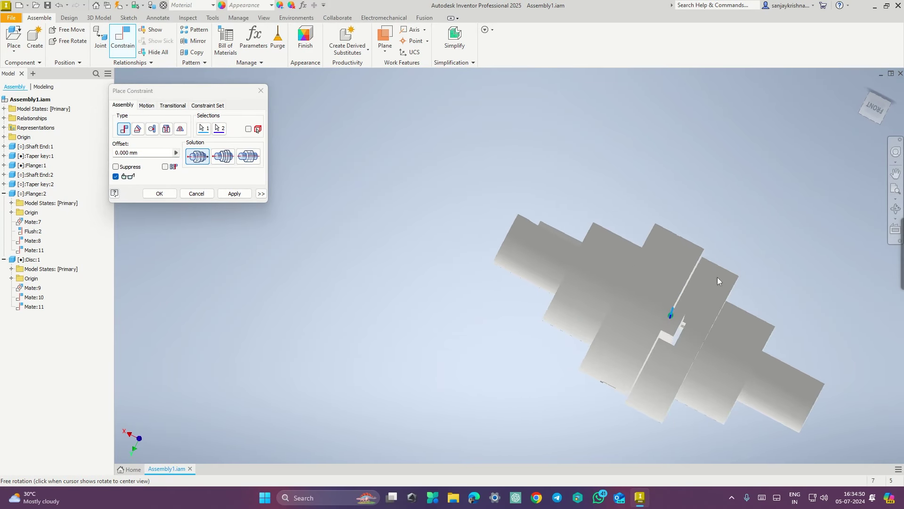
{"action": "left_click", "coordinate": [162, 195]}
{"action": "middle_click_drag", "start_coordinate": [748, 224], "coordinate": [743, 231], "text": "shift"}
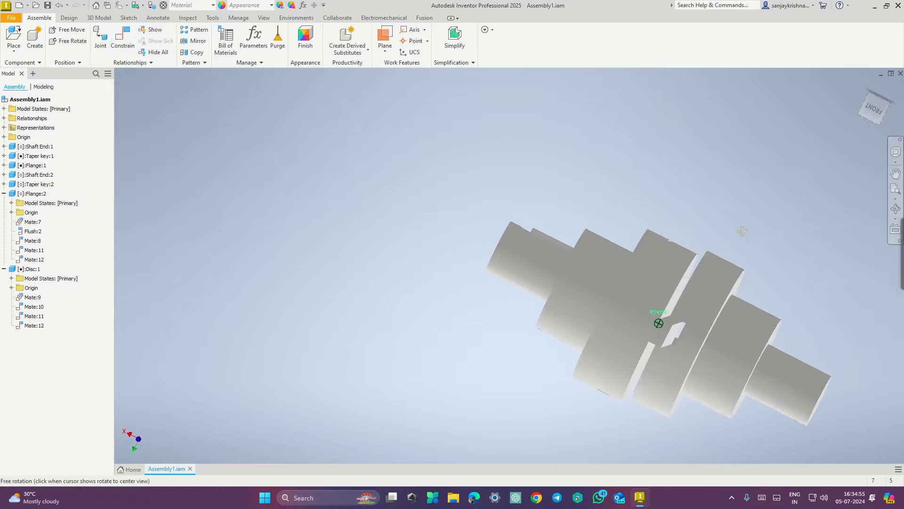
{"action": "left_click", "coordinate": [63, 6]}
Step: Mate the disc's exposed tongue edge to the second flange's slot edge at 0 mm offset, using the opposed rather than the aligned solution
{"action": "mouse_move", "coordinate": [570, 197]}
{"action": "middle_mouse_down", "text": "shift"}
{"action": "mouse_move", "coordinate": [589, 197]}
{"action": "mouse_move", "coordinate": [303, 131]}
{"action": "middle_mouse_up", "text": "shift"}
{"action": "left_click", "coordinate": [122, 40]}
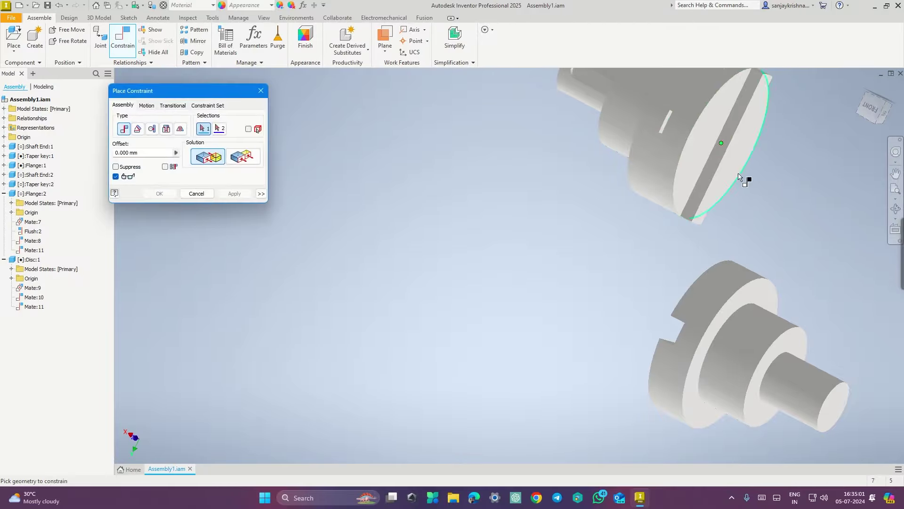
{"action": "left_click", "coordinate": [707, 168]}
{"action": "middle_click_drag", "start_coordinate": [666, 285], "coordinate": [695, 287], "text": "shift"}
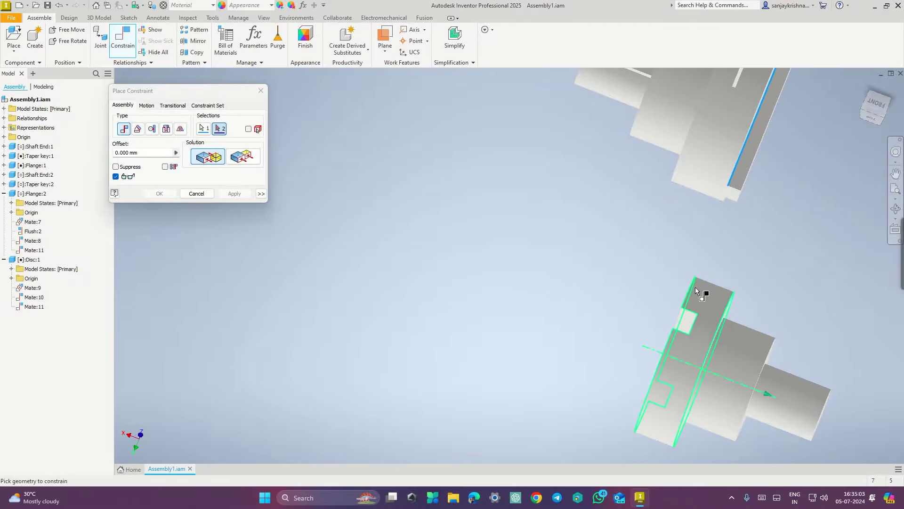
{"action": "left_click", "coordinate": [684, 318]}
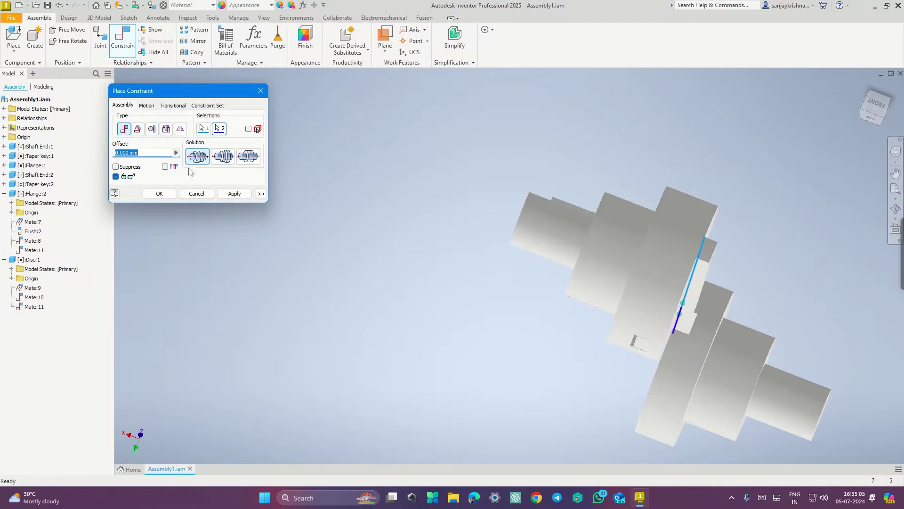
{"action": "left_click", "coordinate": [222, 157]}
{"action": "left_click", "coordinate": [207, 158]}
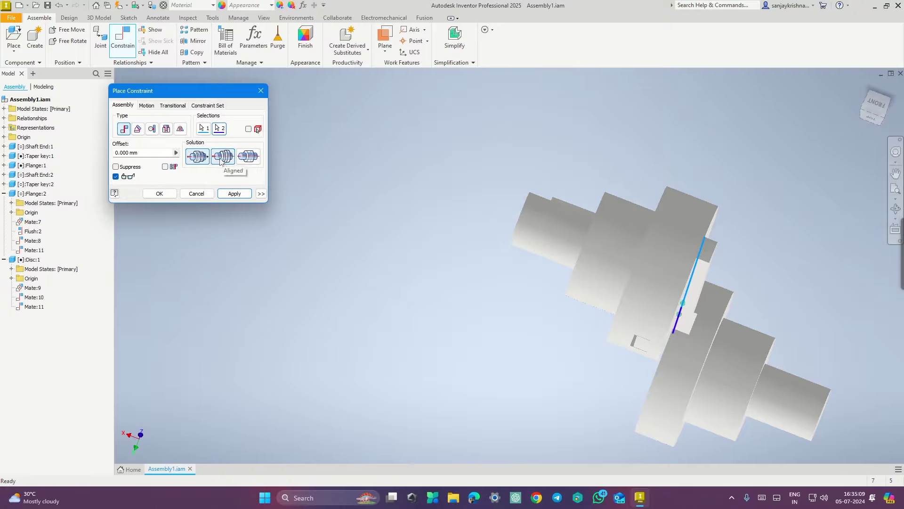
{"action": "middle_click_drag", "start_coordinate": [711, 151], "coordinate": [688, 169], "text": "shift"}
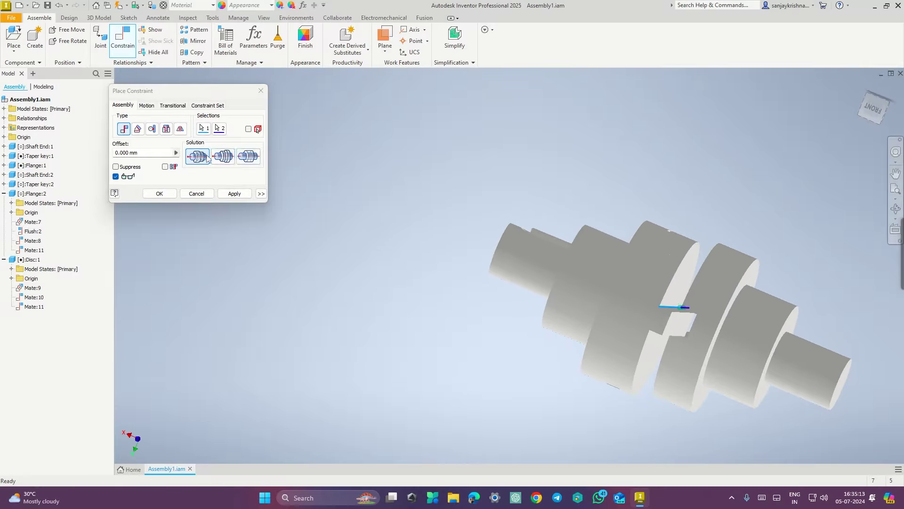
{"action": "left_click", "coordinate": [225, 158]}
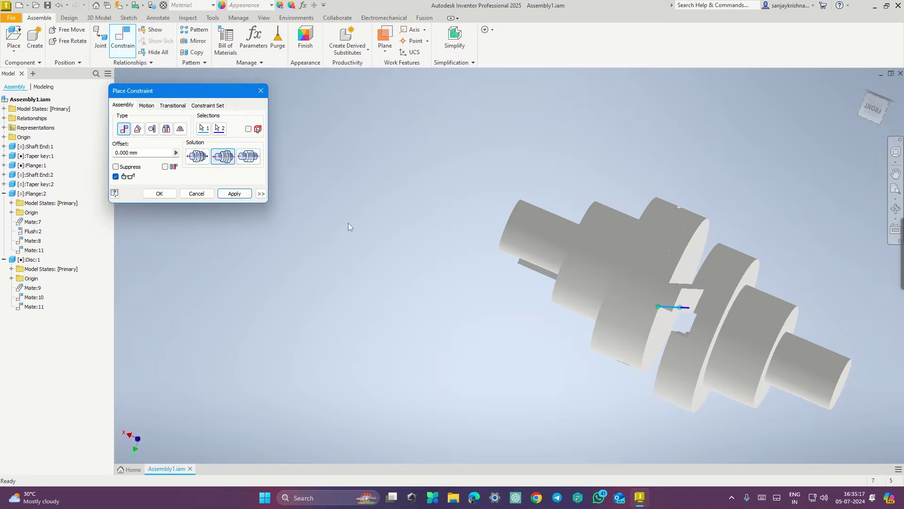
{"action": "left_click", "coordinate": [197, 160]}
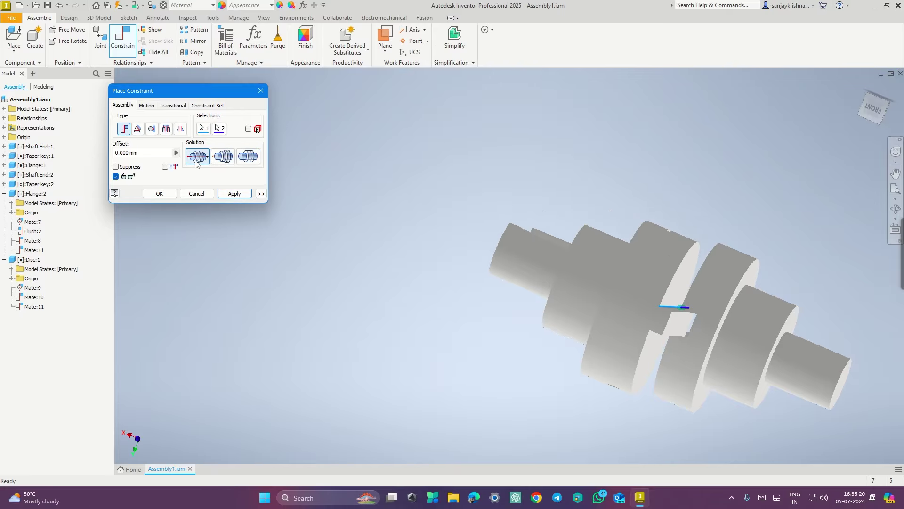
{"action": "left_click", "coordinate": [159, 193]}
Step: From a straight-on top view, slide the original flange toward the second flange's axis until their large diameters mostly overlap
{"action": "middle_click_drag", "start_coordinate": [376, 179], "coordinate": [428, 136], "text": "shift"}
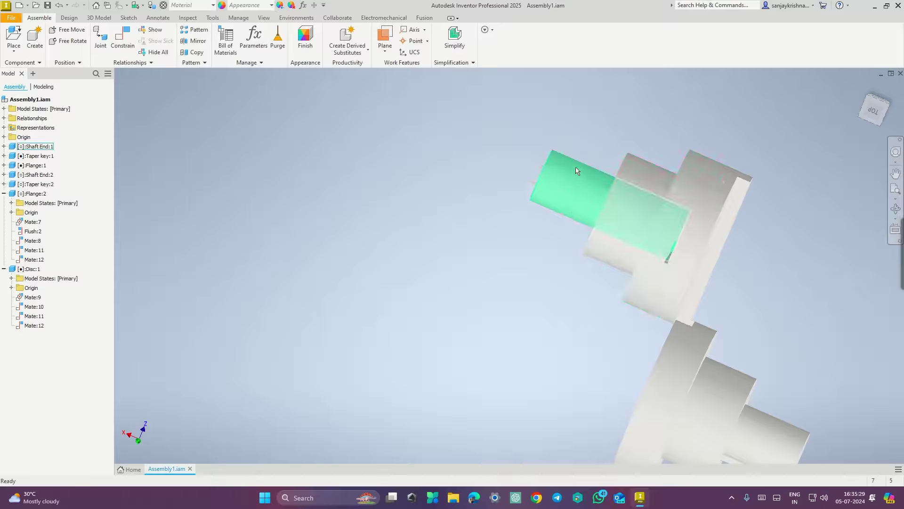
{"action": "middle_click_drag", "start_coordinate": [598, 107], "coordinate": [545, 120], "text": "shift"}
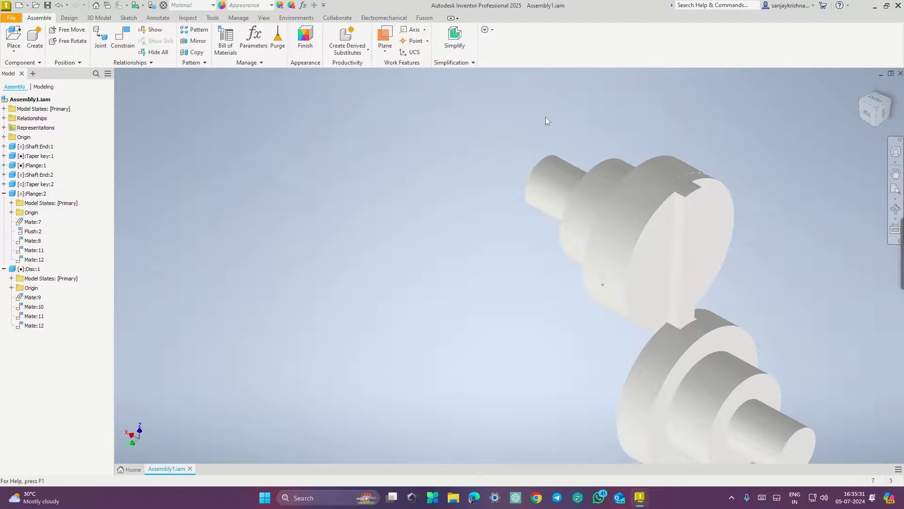
{"action": "left_click", "coordinate": [868, 117]}
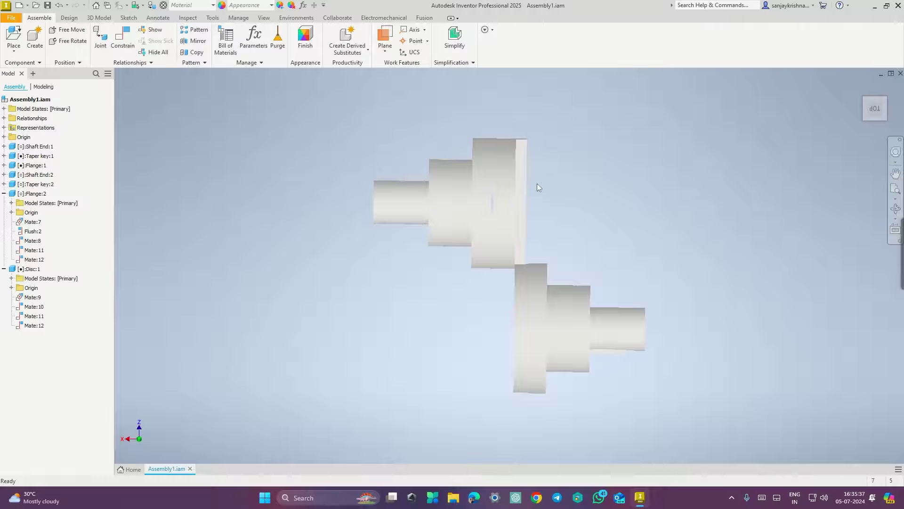
{"action": "left_click_drag", "start_coordinate": [494, 182], "coordinate": [496, 263]}
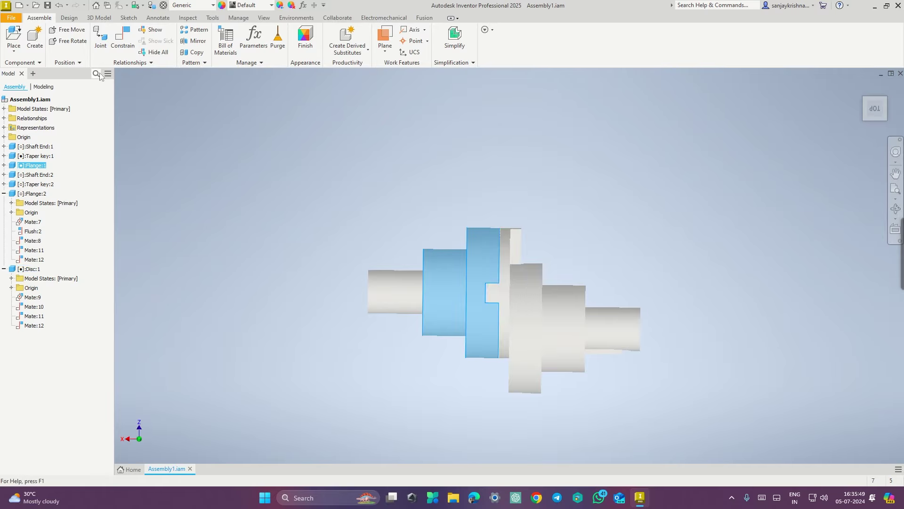
Step: Start a mate constraint between the hub axes of the two flanges and open its offset for editing
{"action": "left_click", "coordinate": [123, 40]}
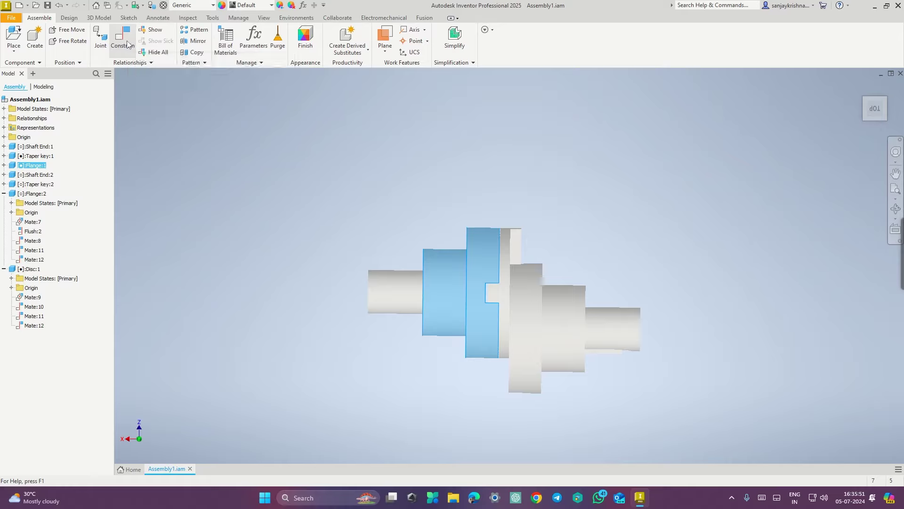
{"action": "left_click", "coordinate": [440, 287]}
{"action": "left_click", "coordinate": [559, 309]}
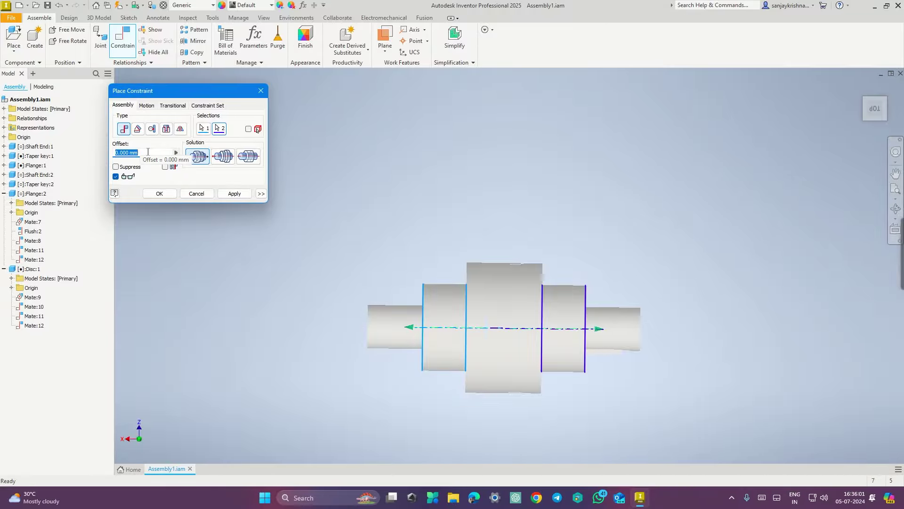
{"action": "left_click_drag", "start_coordinate": [147, 152], "coordinate": [111, 149]}
Step: In Oldhams print.jpg, examine the sectional view and the approximate proportions table for the eccentricity e between the shaft axes
{"action": "key", "text": "ctrl+super+Right"}
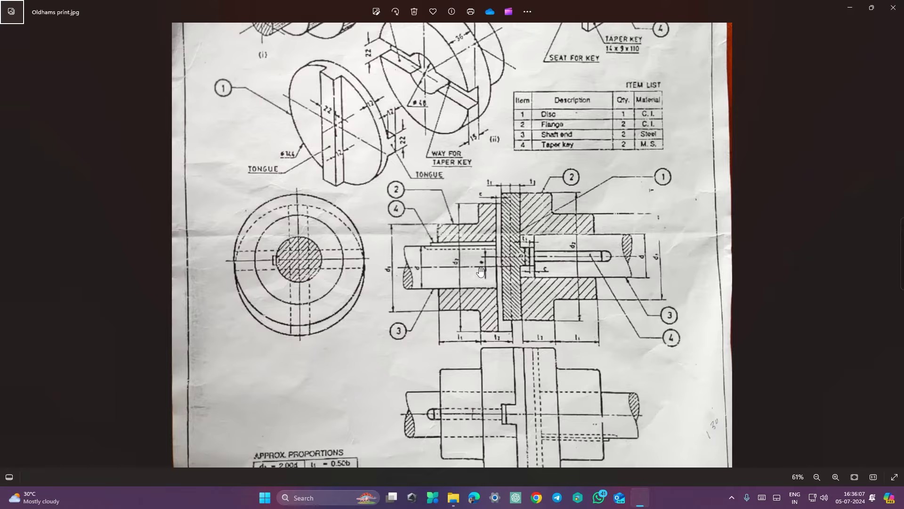
{"action": "left_click_drag", "start_coordinate": [481, 299], "coordinate": [492, 153]}
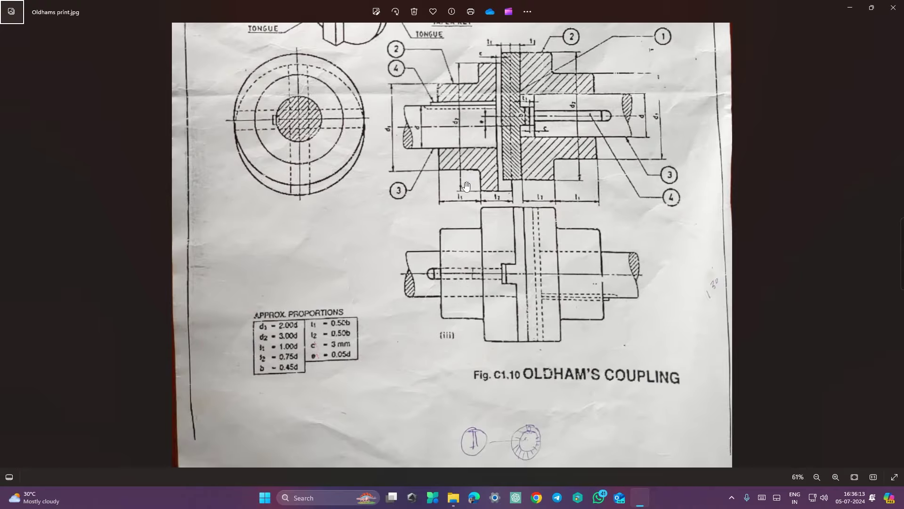
{"action": "scroll", "coordinate": [424, 175], "scroll_direction": "up", "scroll_amount": 1}
{"action": "scroll", "coordinate": [421, 179], "scroll_direction": "up", "scroll_amount": 2}
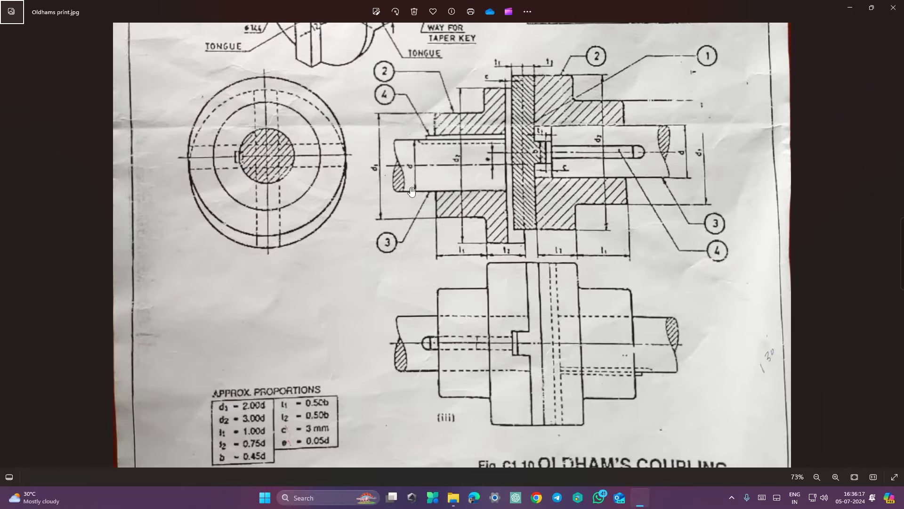
{"action": "scroll", "coordinate": [469, 97], "scroll_direction": "up", "scroll_amount": 5}
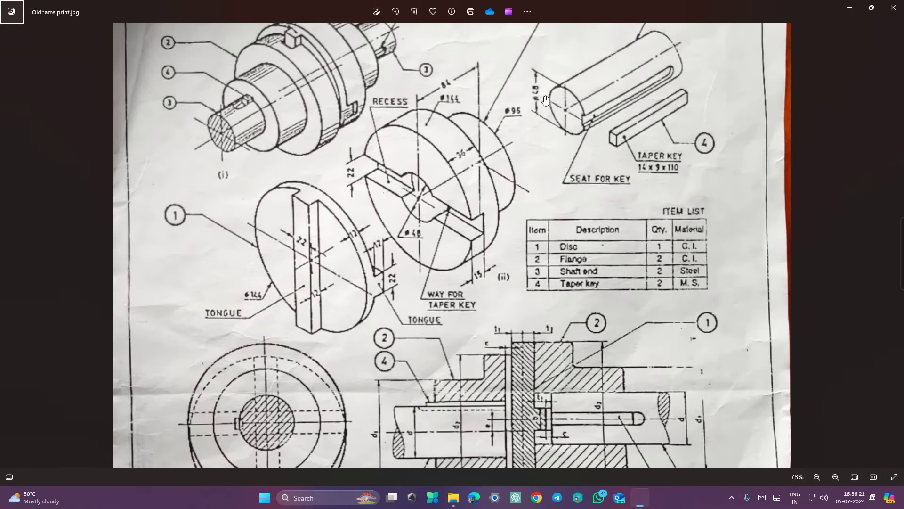
{"action": "left_click_drag", "start_coordinate": [520, 332], "coordinate": [548, 43]}
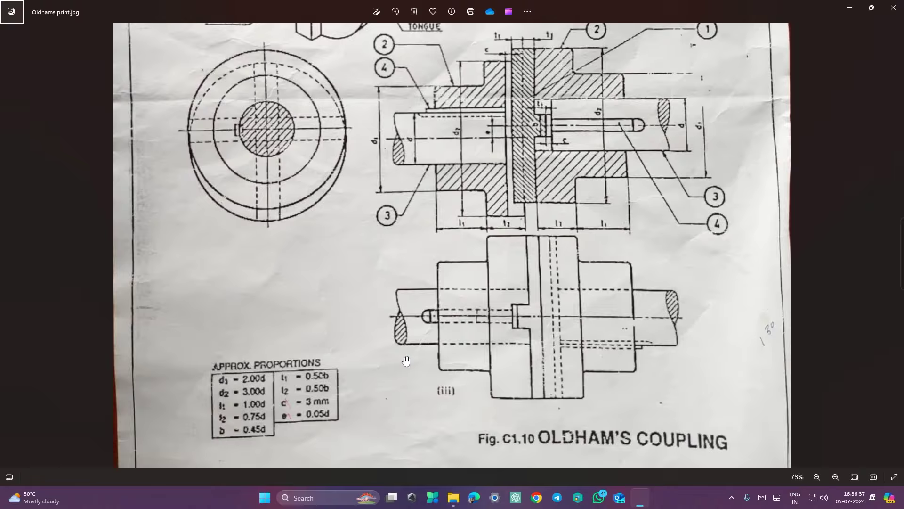
Step: Back in Inventor, set the offset between the two flange axes to 2.4 mm and create the mate
{"action": "key", "text": "ctrl+super+Left"}
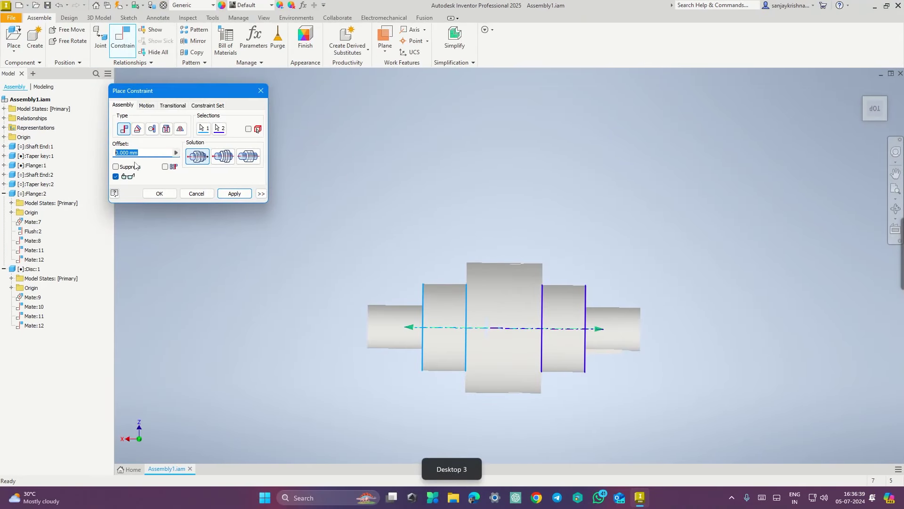
{"action": "type", "text": "2.4"}
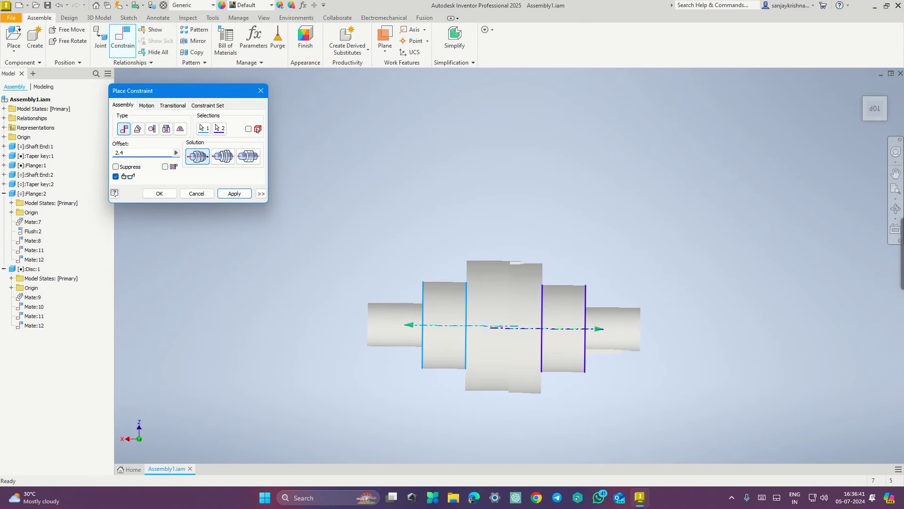
{"action": "scroll", "coordinate": [512, 331], "scroll_direction": "down", "scroll_amount": 5}
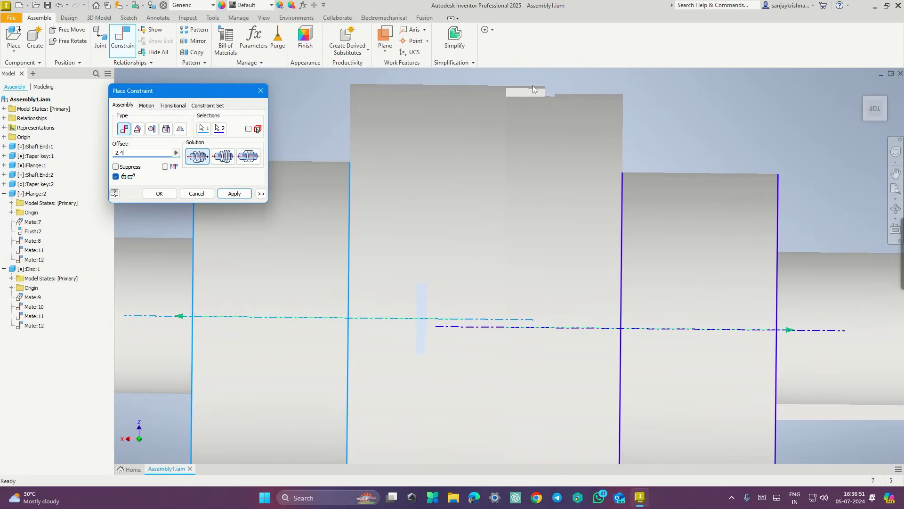
{"action": "left_click", "coordinate": [168, 193]}
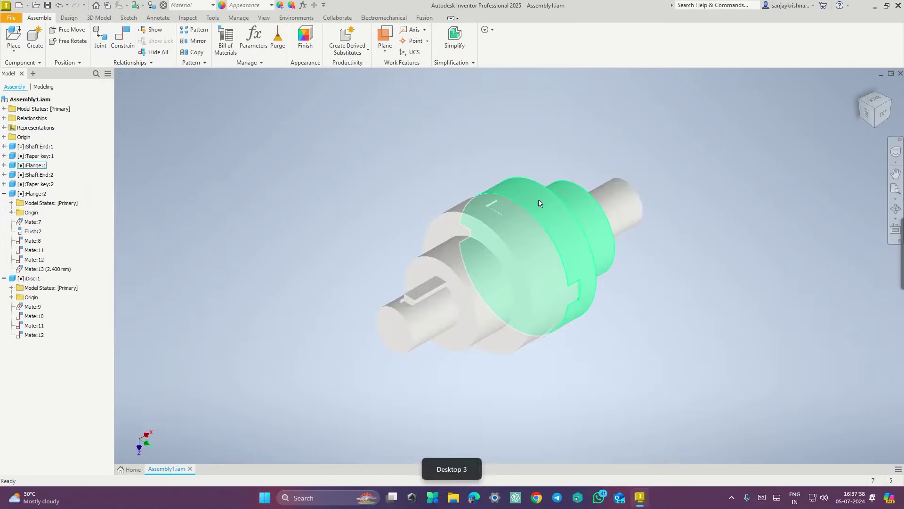
{"action": "scroll", "coordinate": [631, 227], "scroll_direction": "up", "scroll_amount": 4}
{"action": "scroll", "coordinate": [632, 231], "scroll_direction": "down", "scroll_amount": 3}
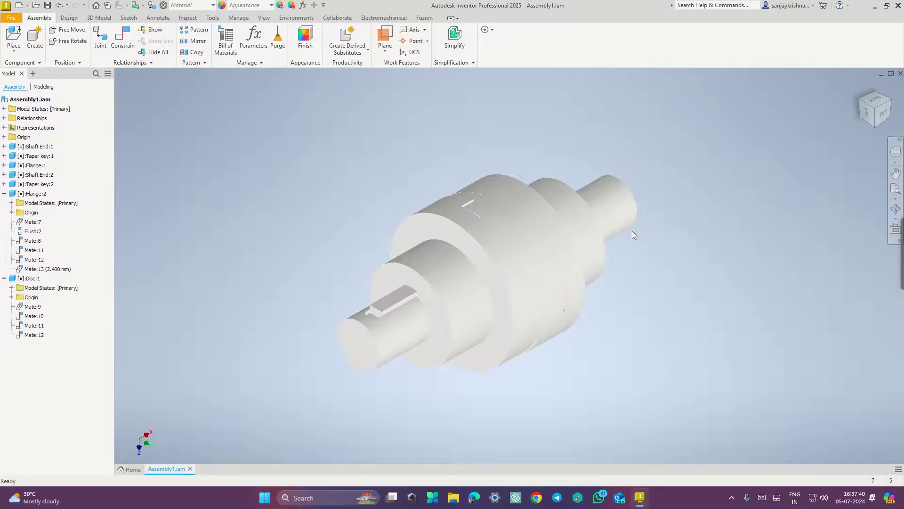